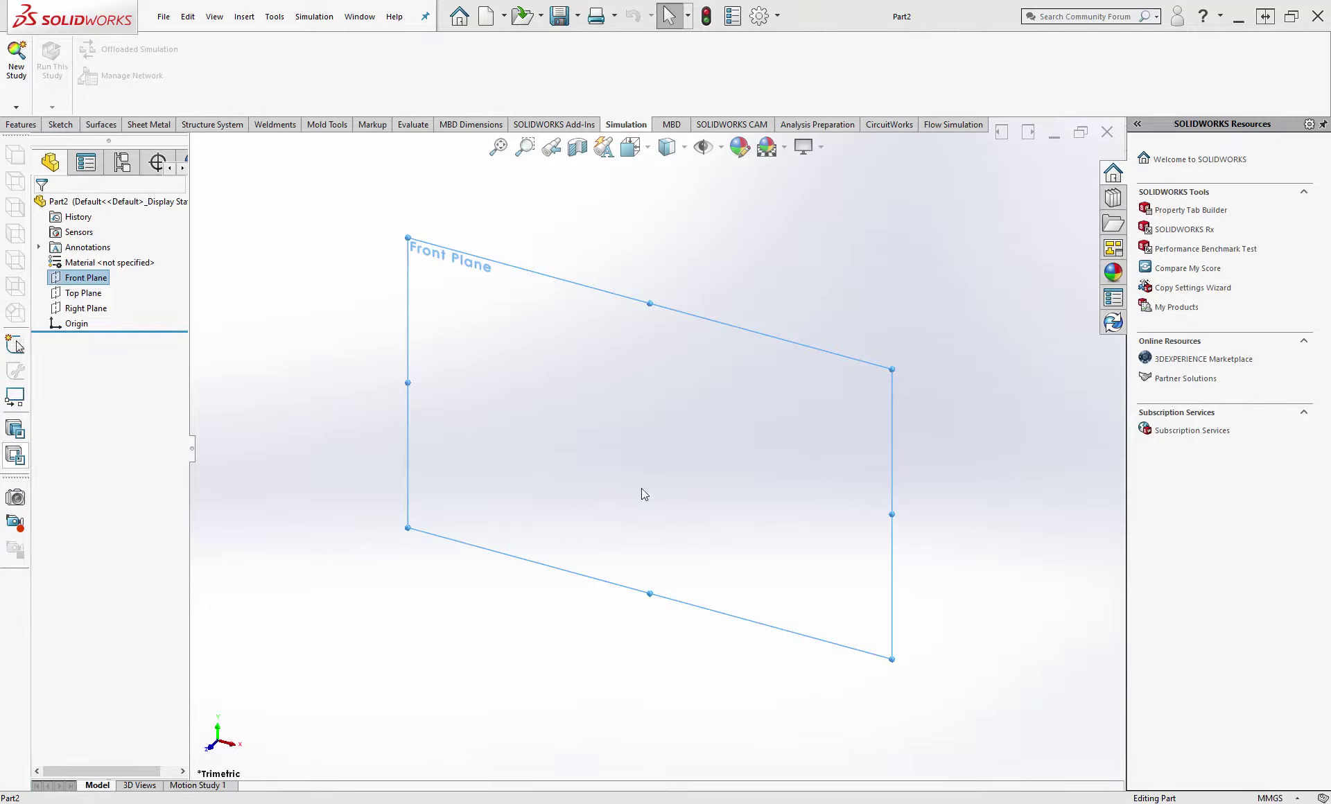
Step: Start a new sketch on the Right Plane
left_click(84, 309)
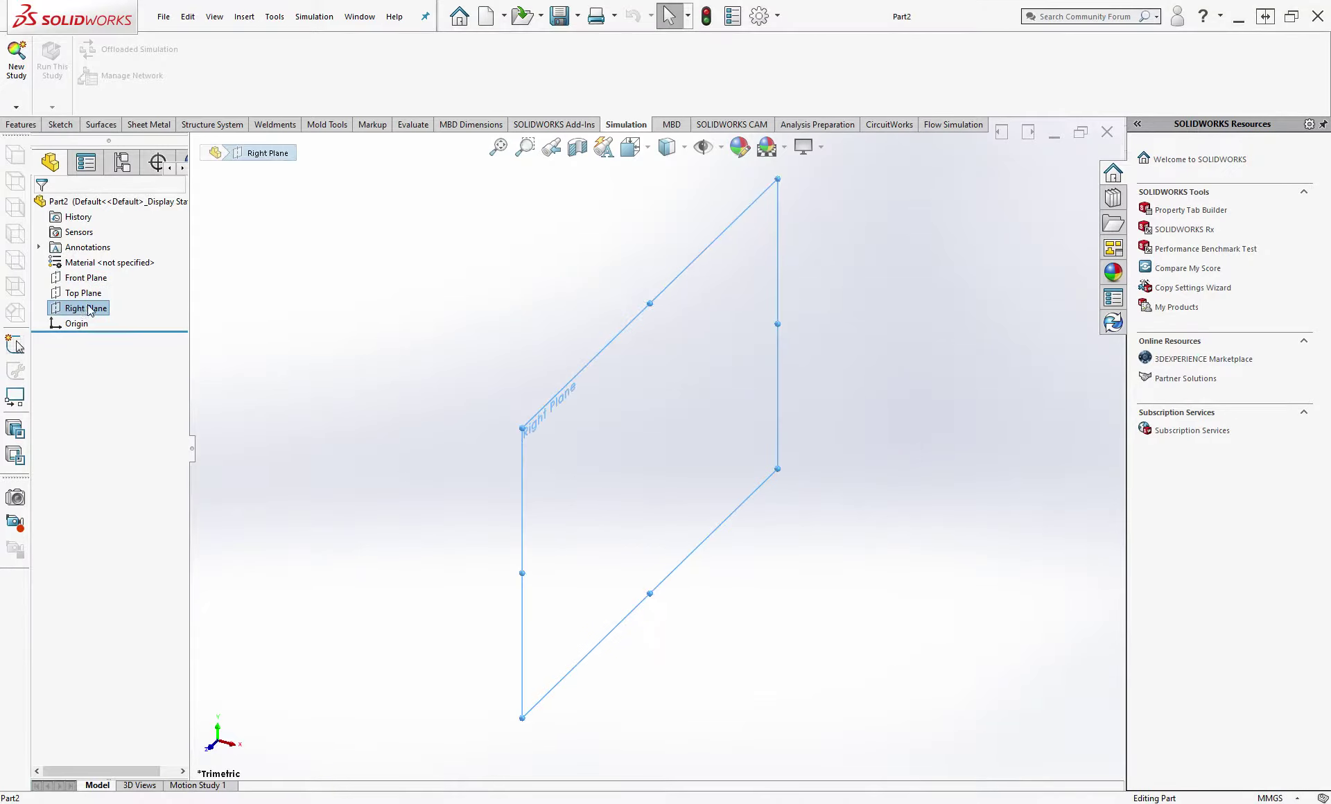
left_click(95, 296)
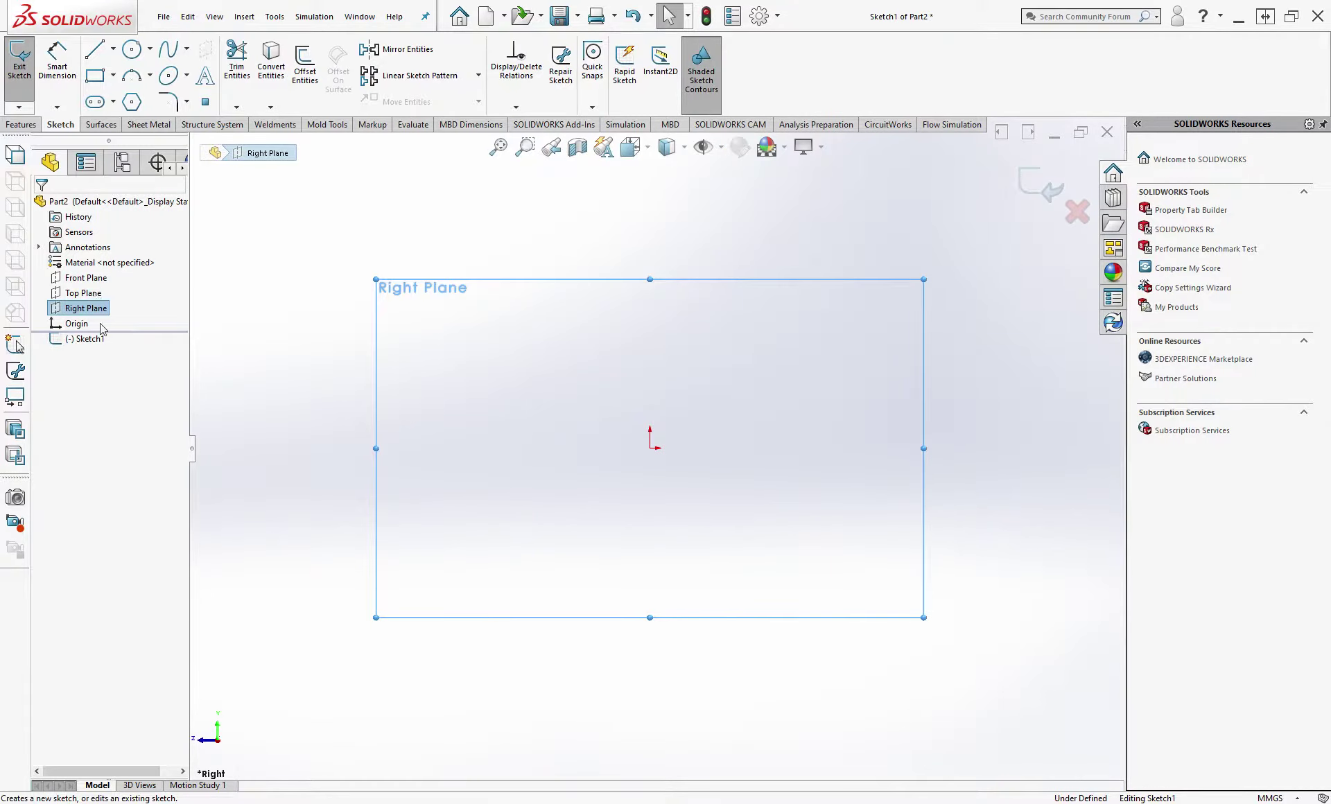
left_click(95, 59)
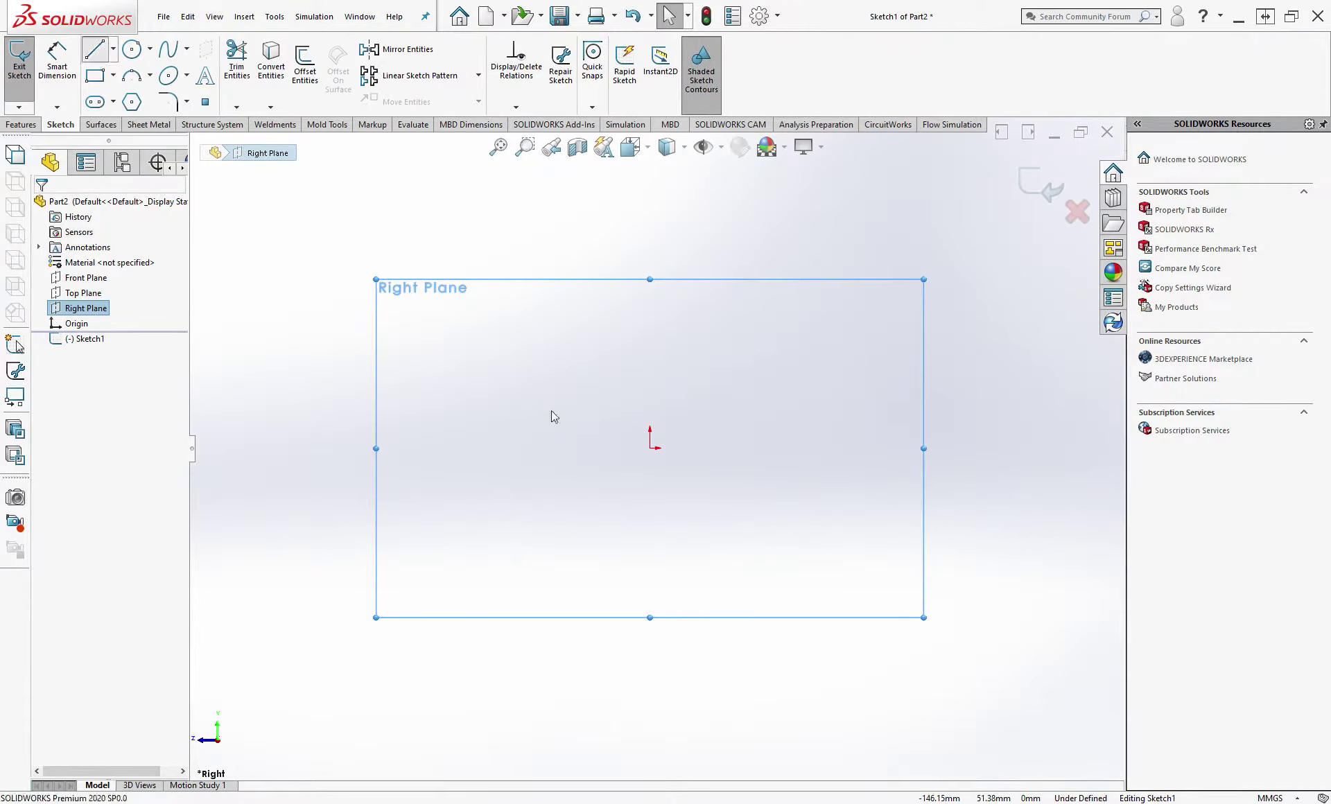
Step: Draw the closed stepped channel outline: outer edges, two feet and raised inner top
left_click(555, 448)
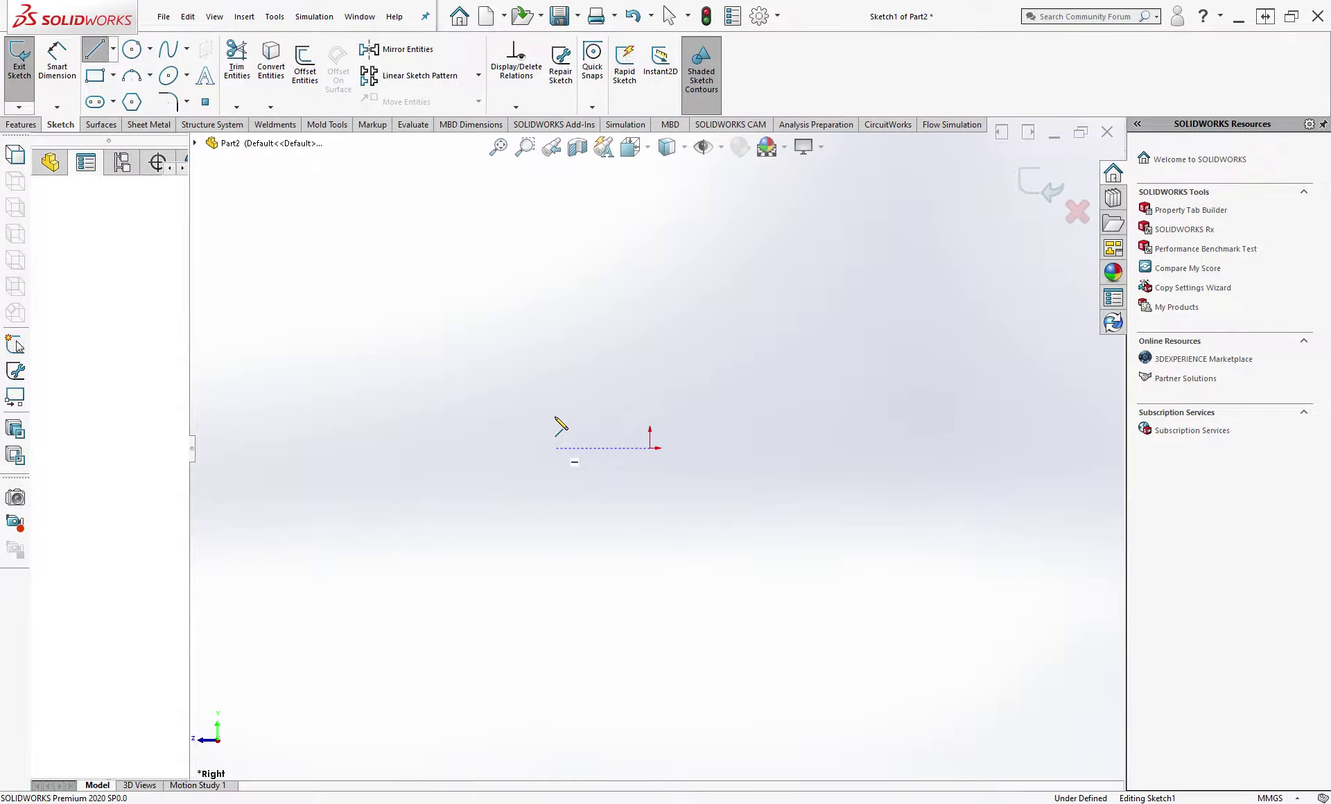
left_click(556, 416)
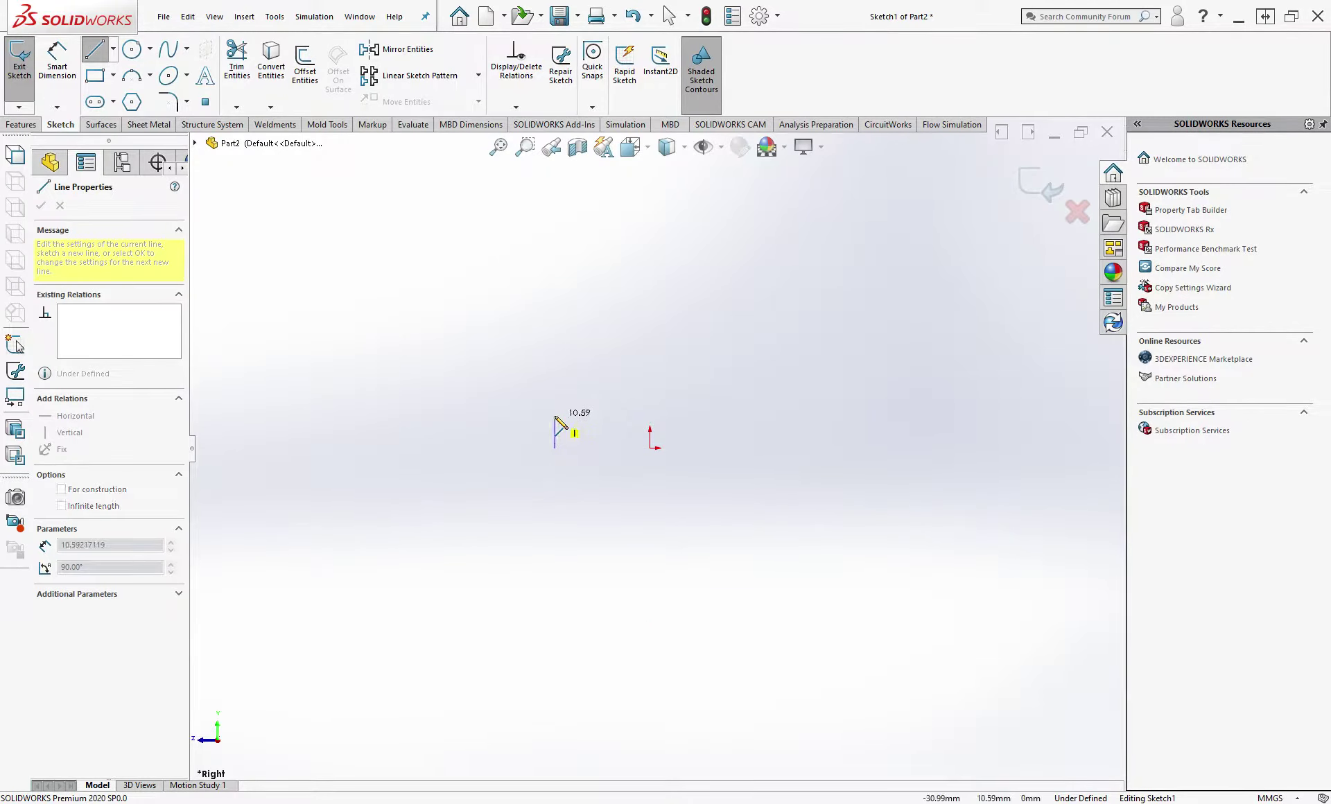
left_click(807, 416)
left_click(806, 447)
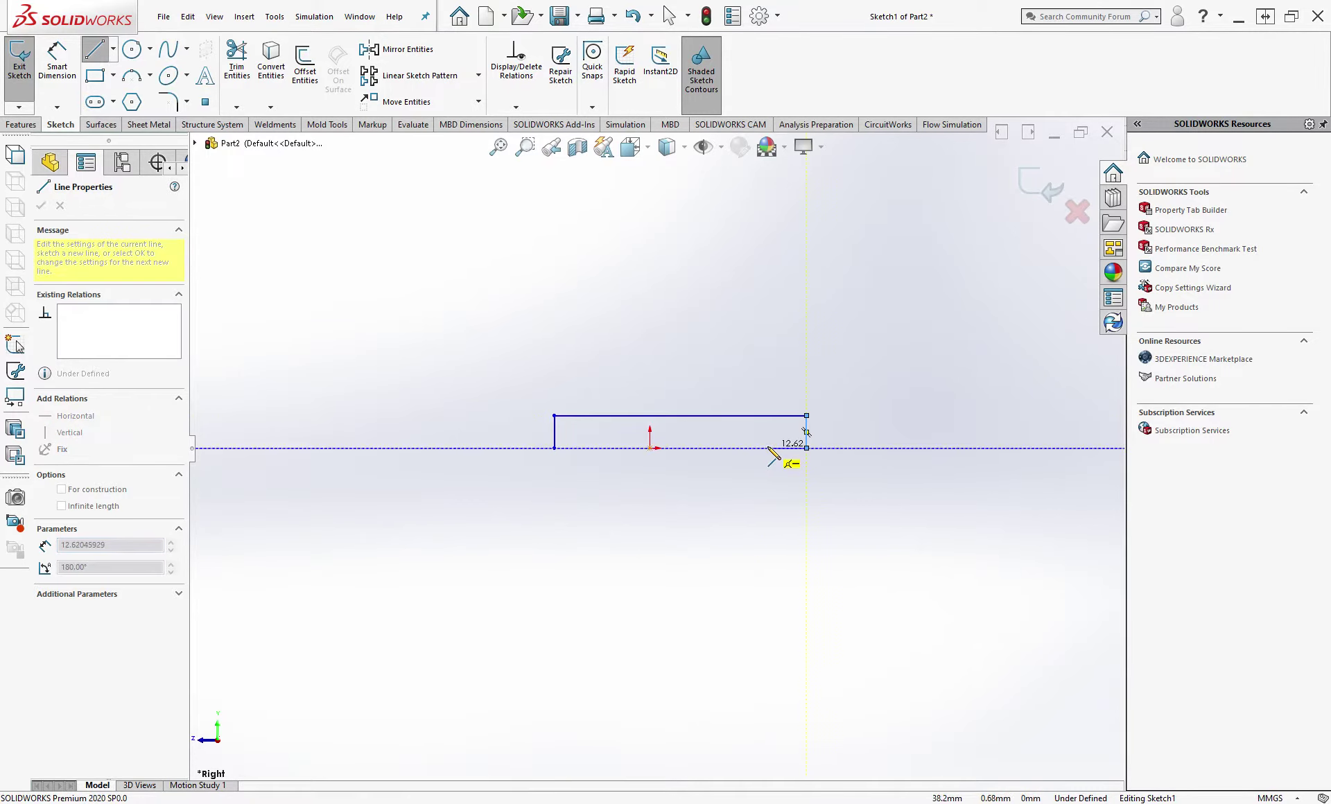
left_click(767, 448)
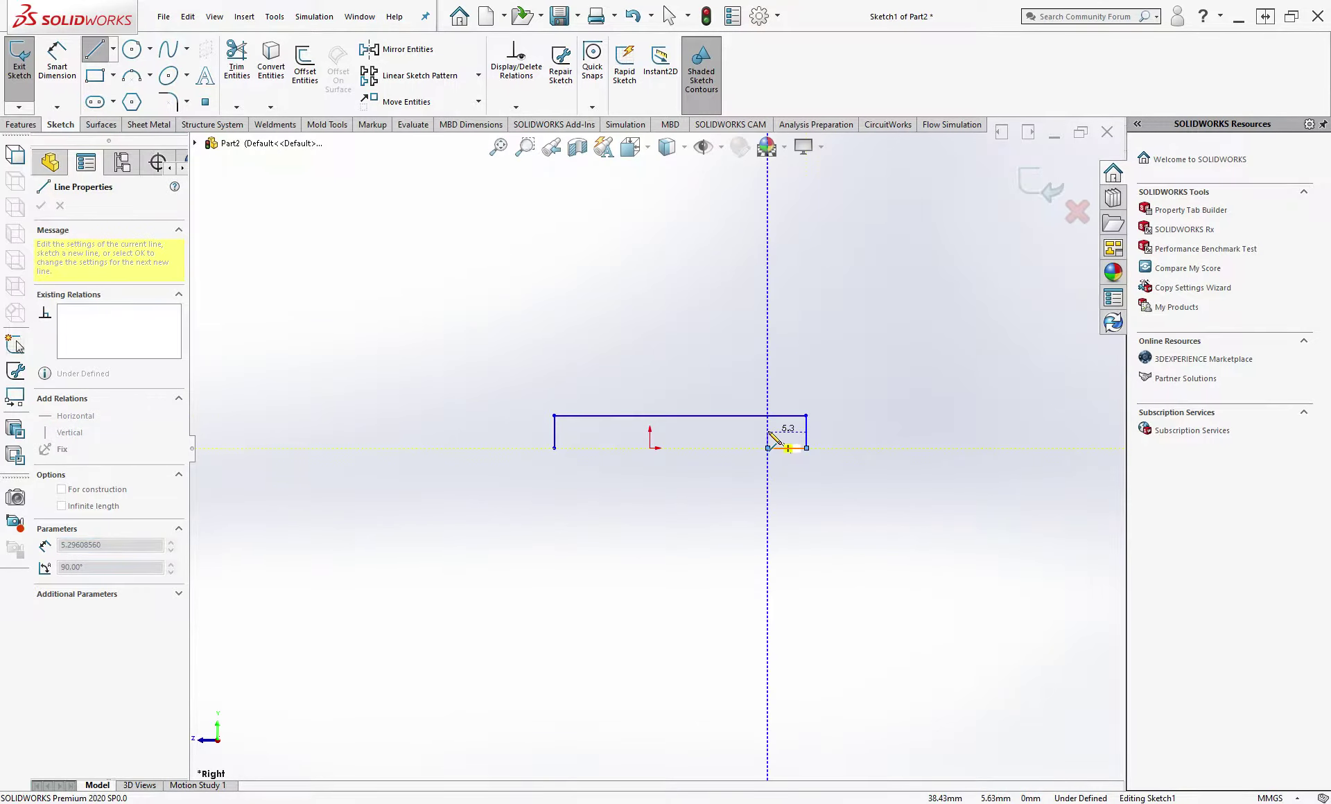
left_click(585, 432)
left_click(585, 447)
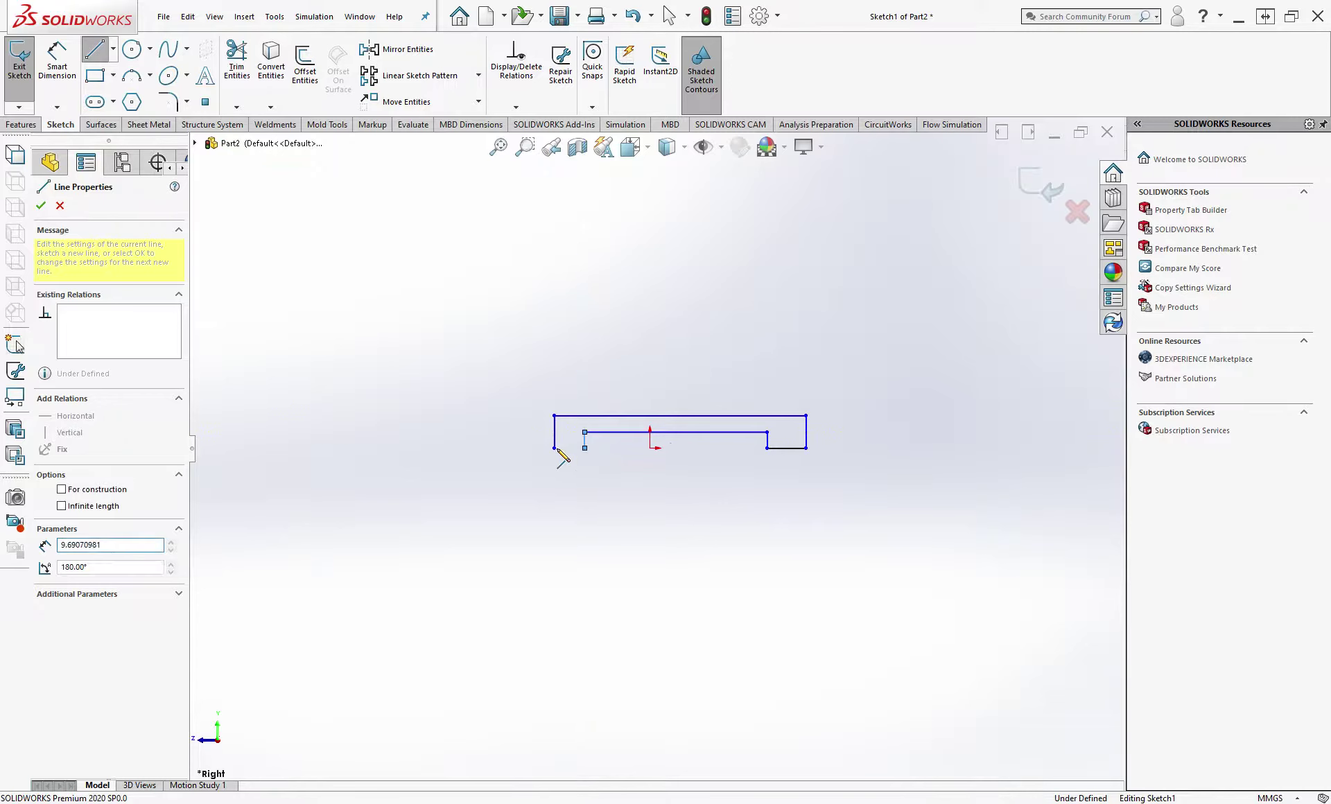
left_click(555, 447)
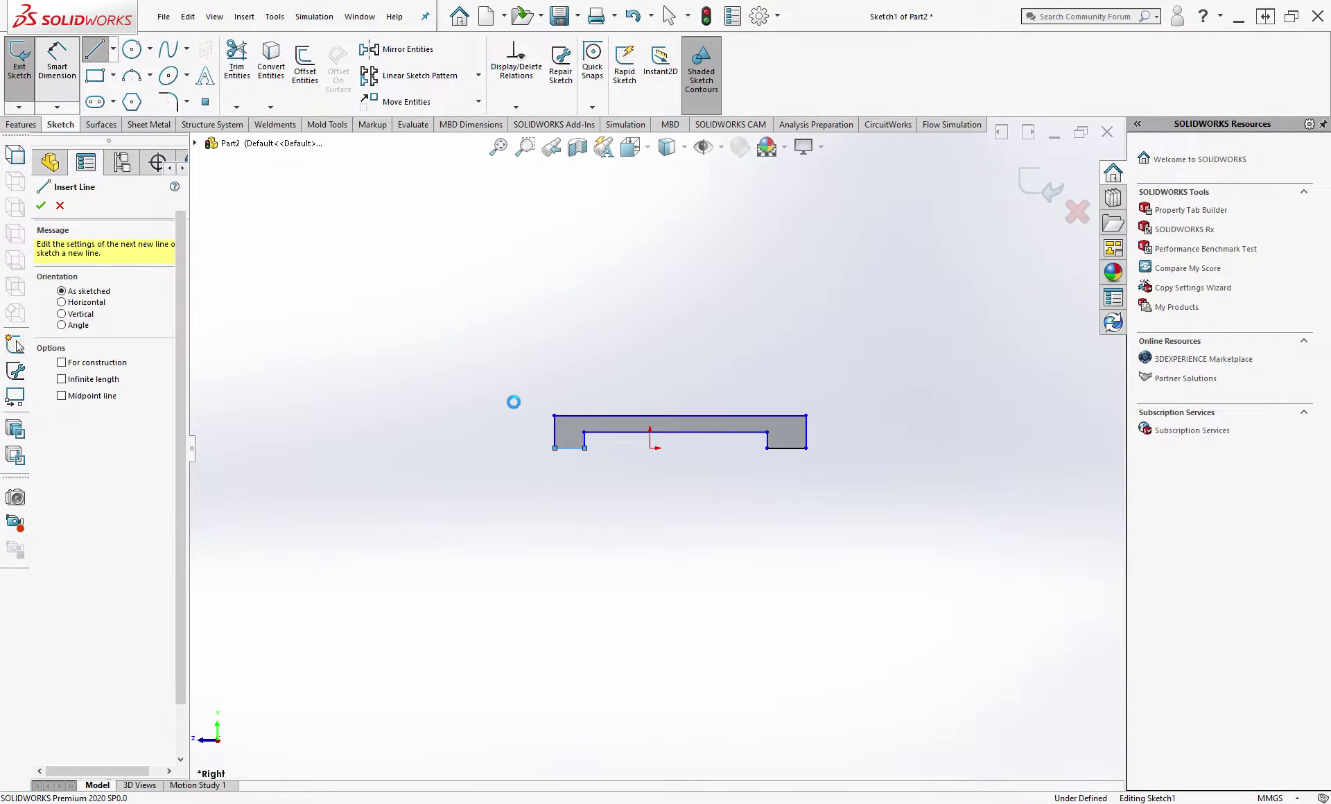
Step: Begin an overall width dimension between the profile's left and right outer edges
key("d")
left_click(553, 434)
left_click(806, 438)
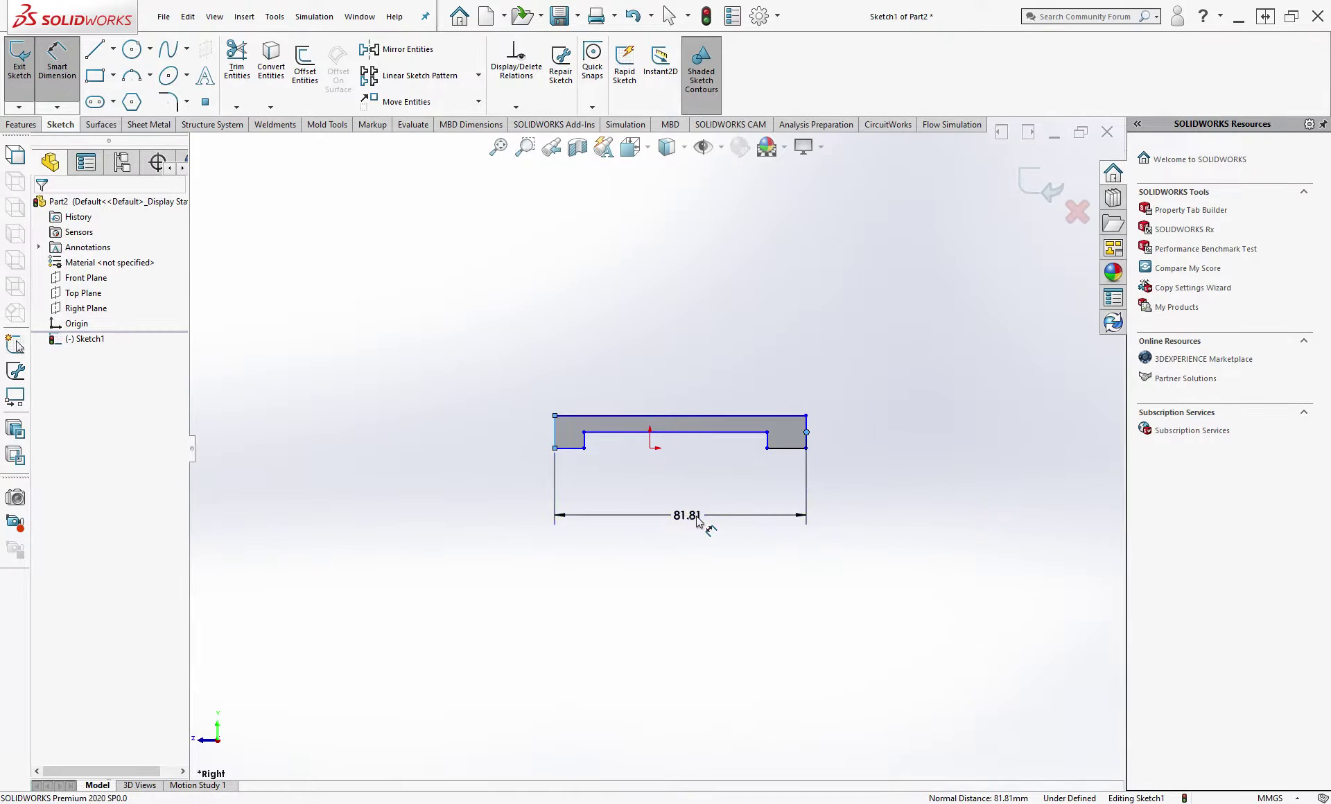
Step: Set the overall width to 56 mm and the left step width to 12 mm
left_click(697, 520)
type("56")
key("Return")
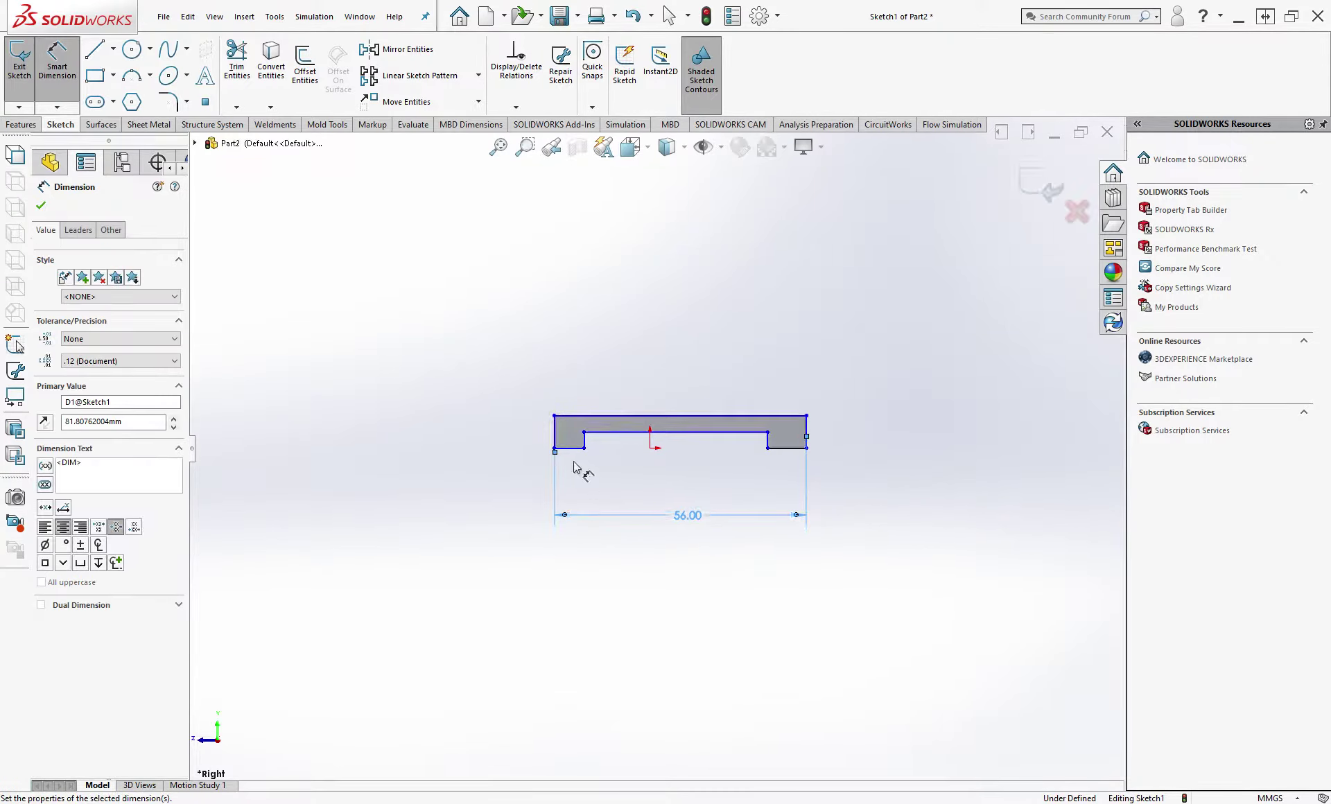
left_click(579, 449)
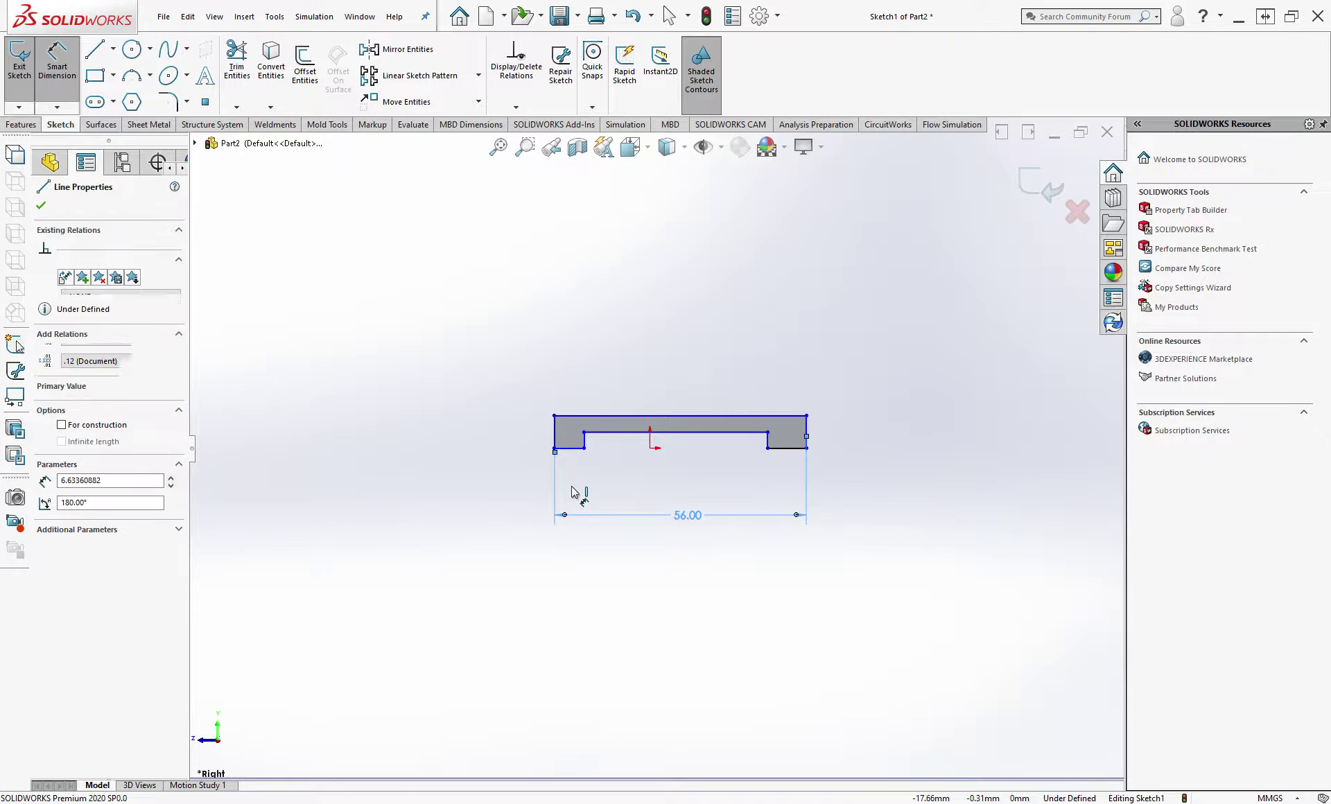
left_click(572, 490)
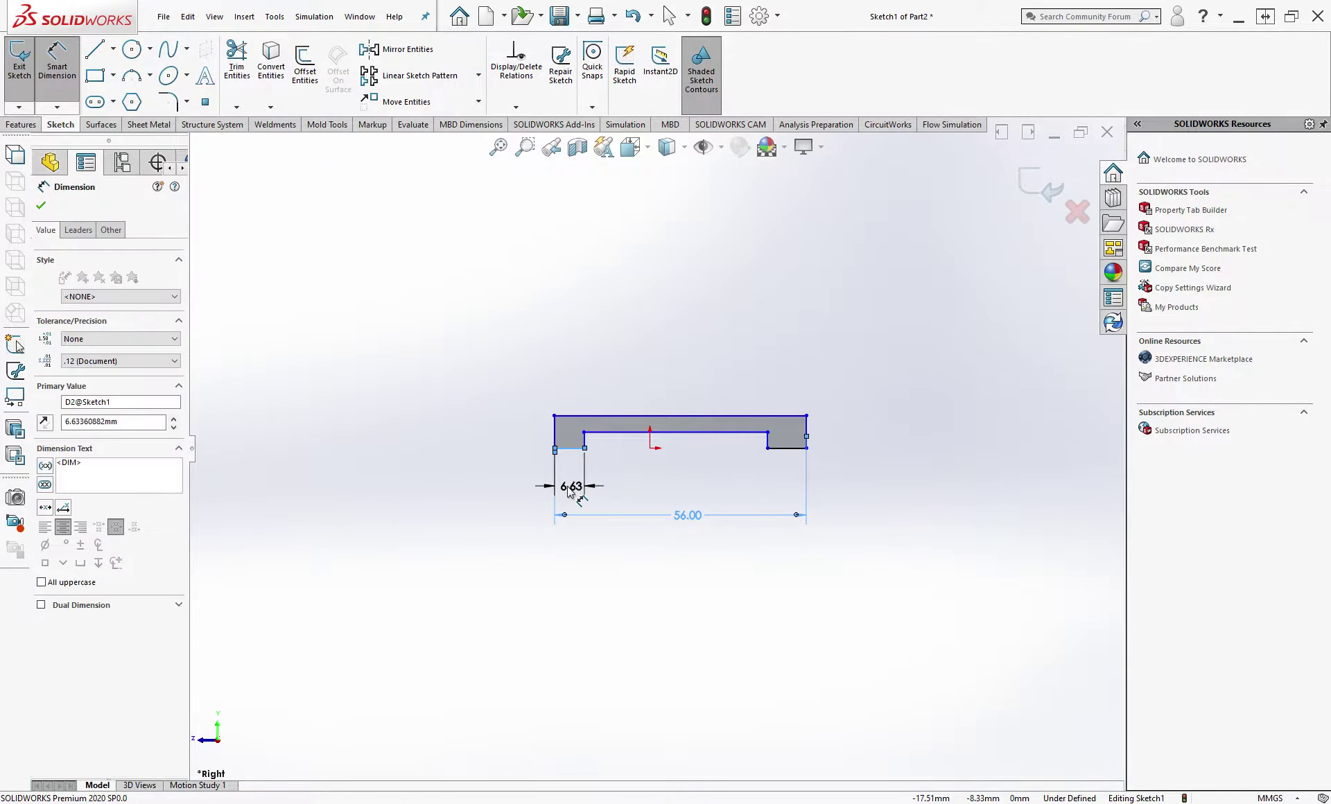
type("12")
key("Return")
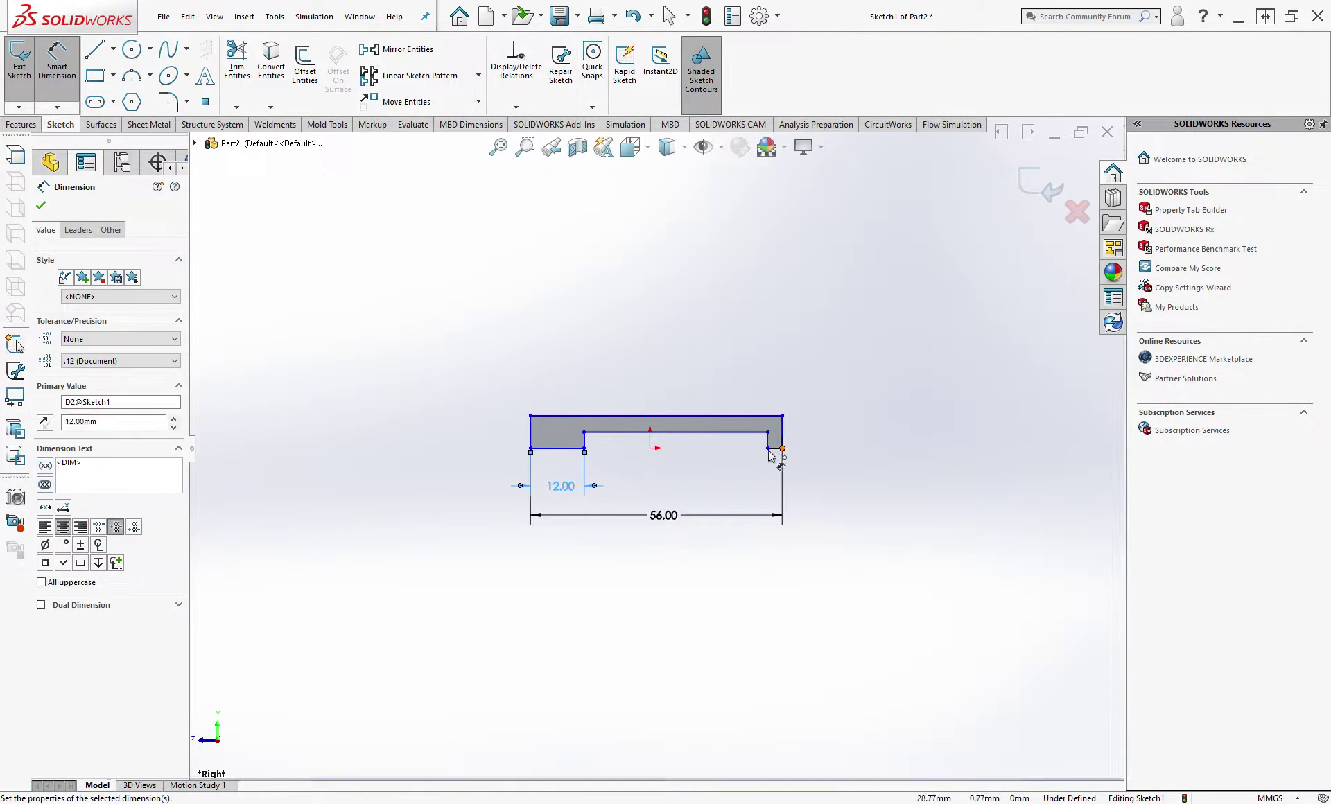
Step: Dimension the right step width at 12 mm and the right edge height at 15 mm
scroll(797, 470, "down", 2)
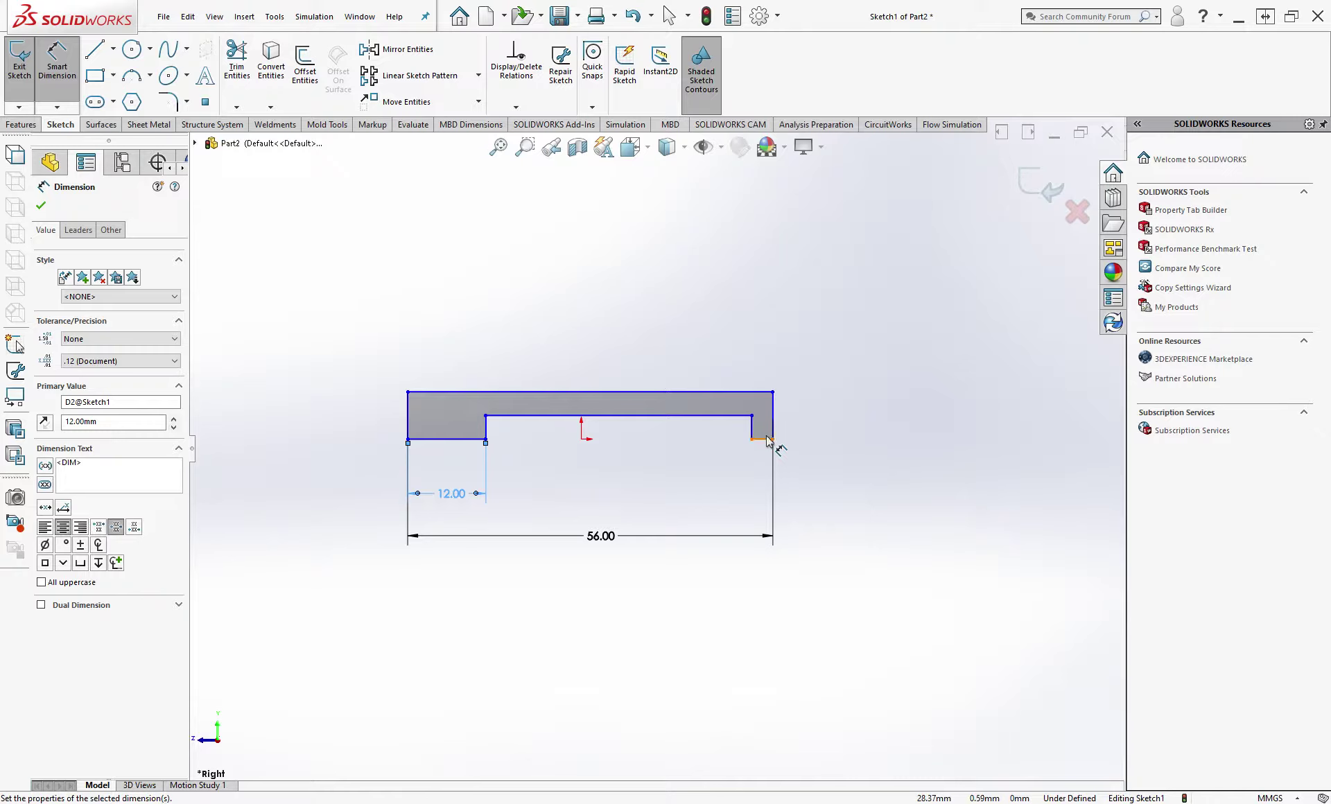
left_click(759, 491)
left_click(756, 484)
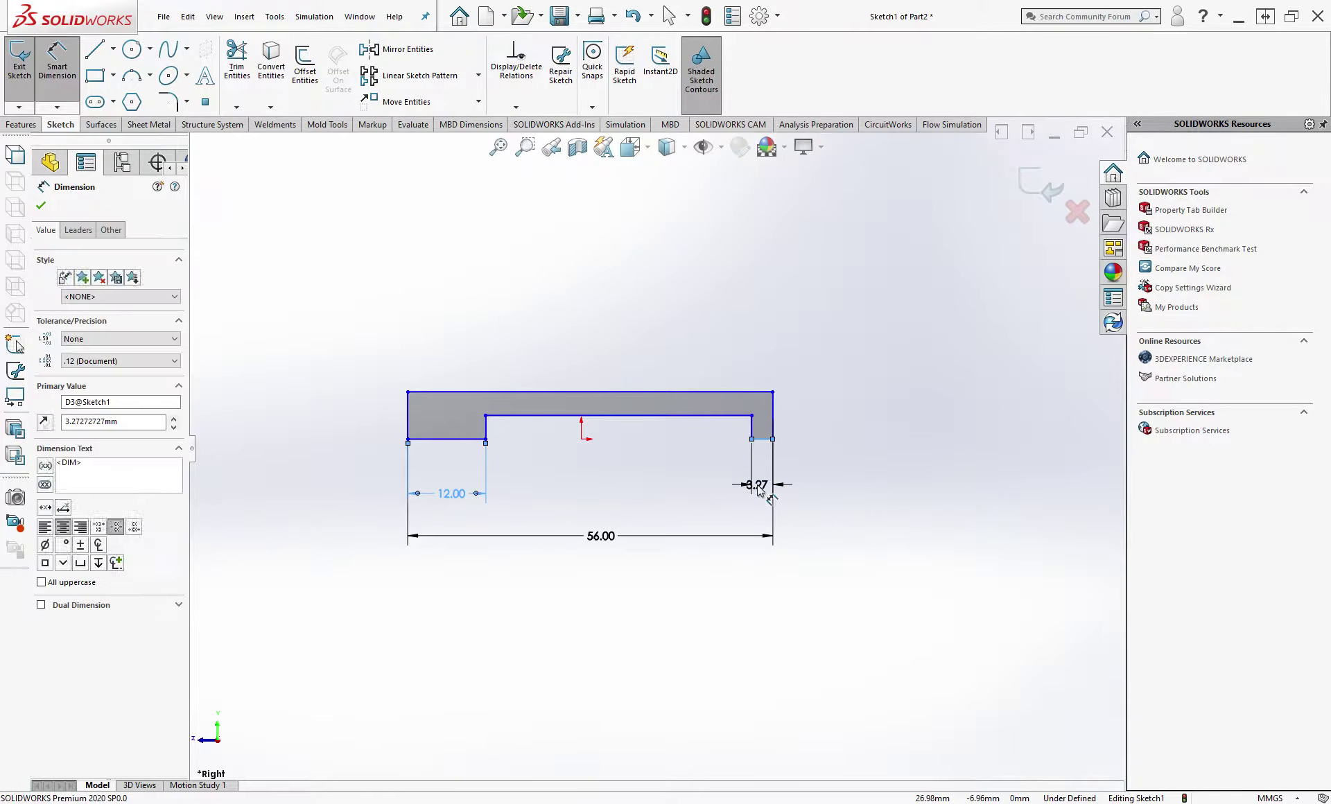
type("12")
key("Return")
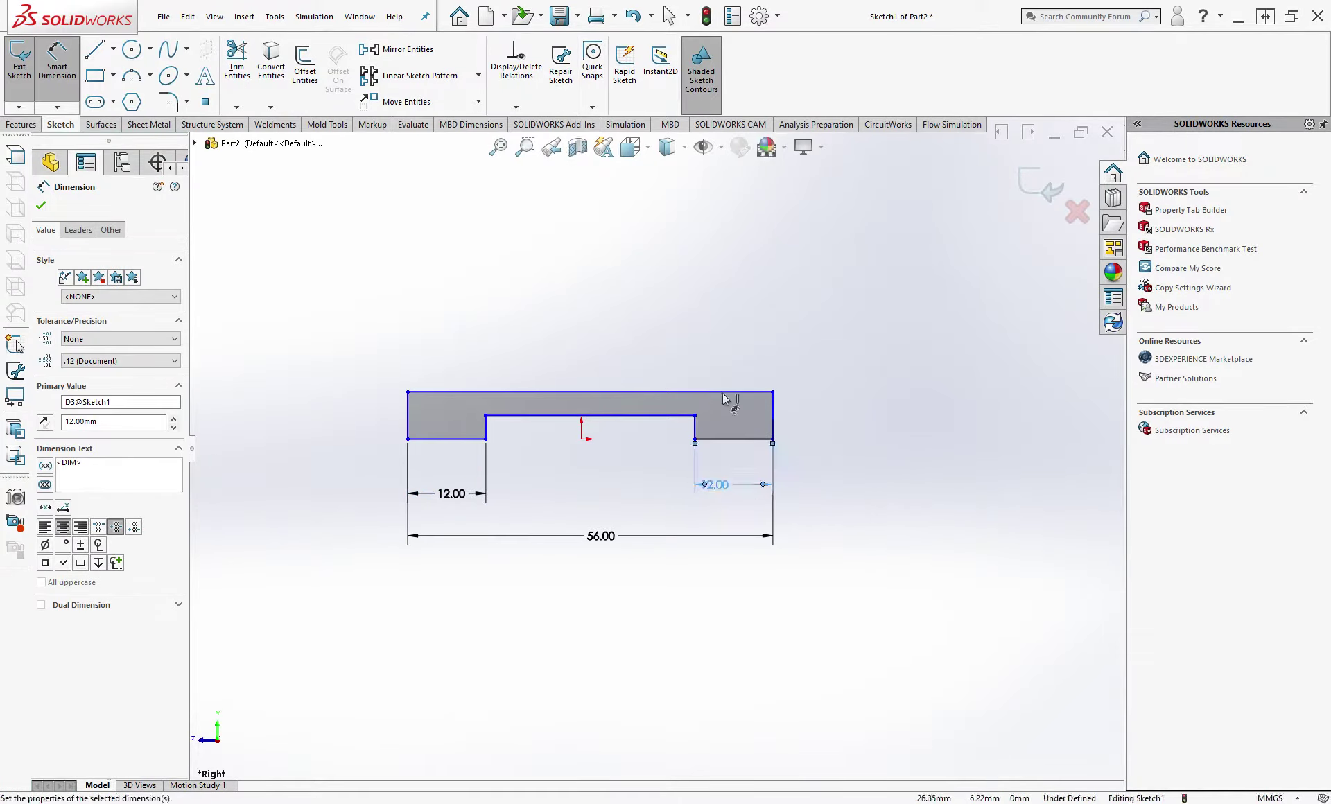
left_click(773, 416)
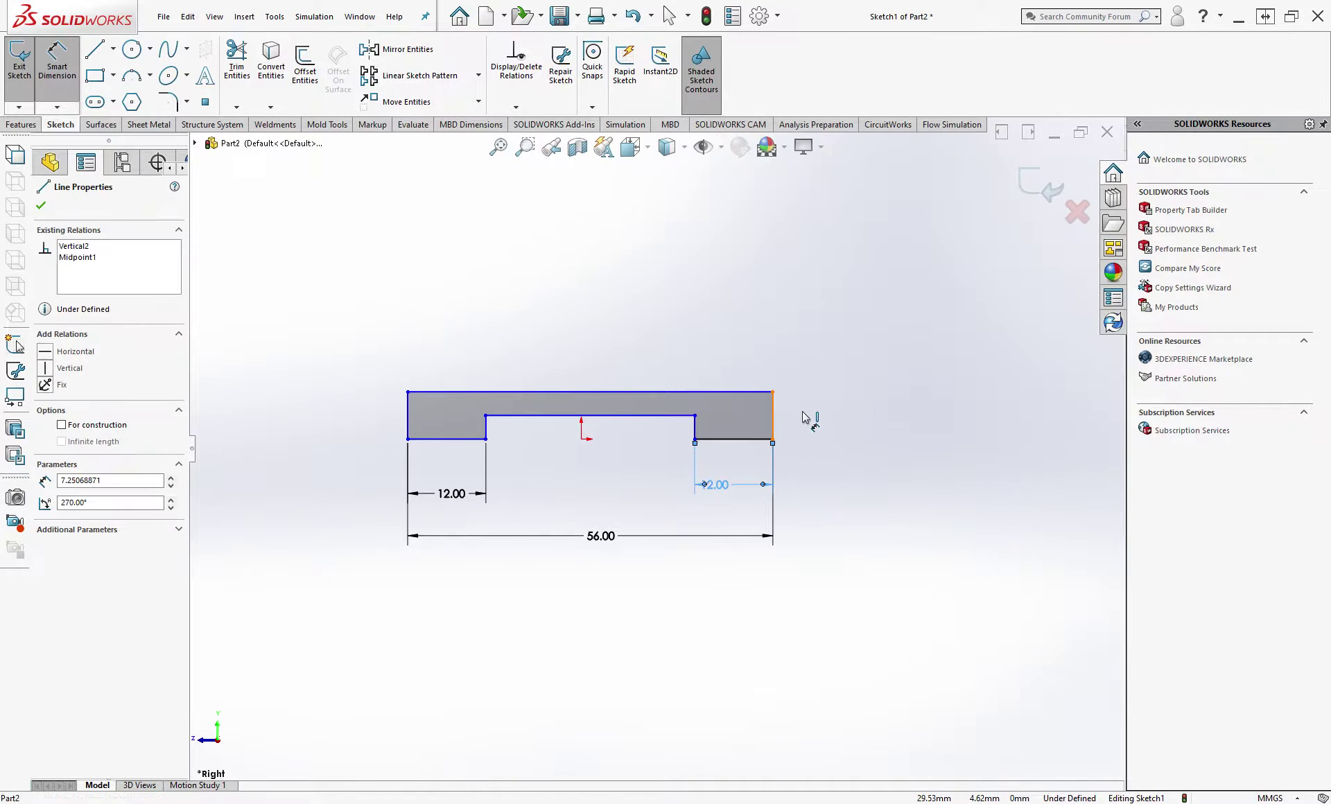
left_click(802, 414)
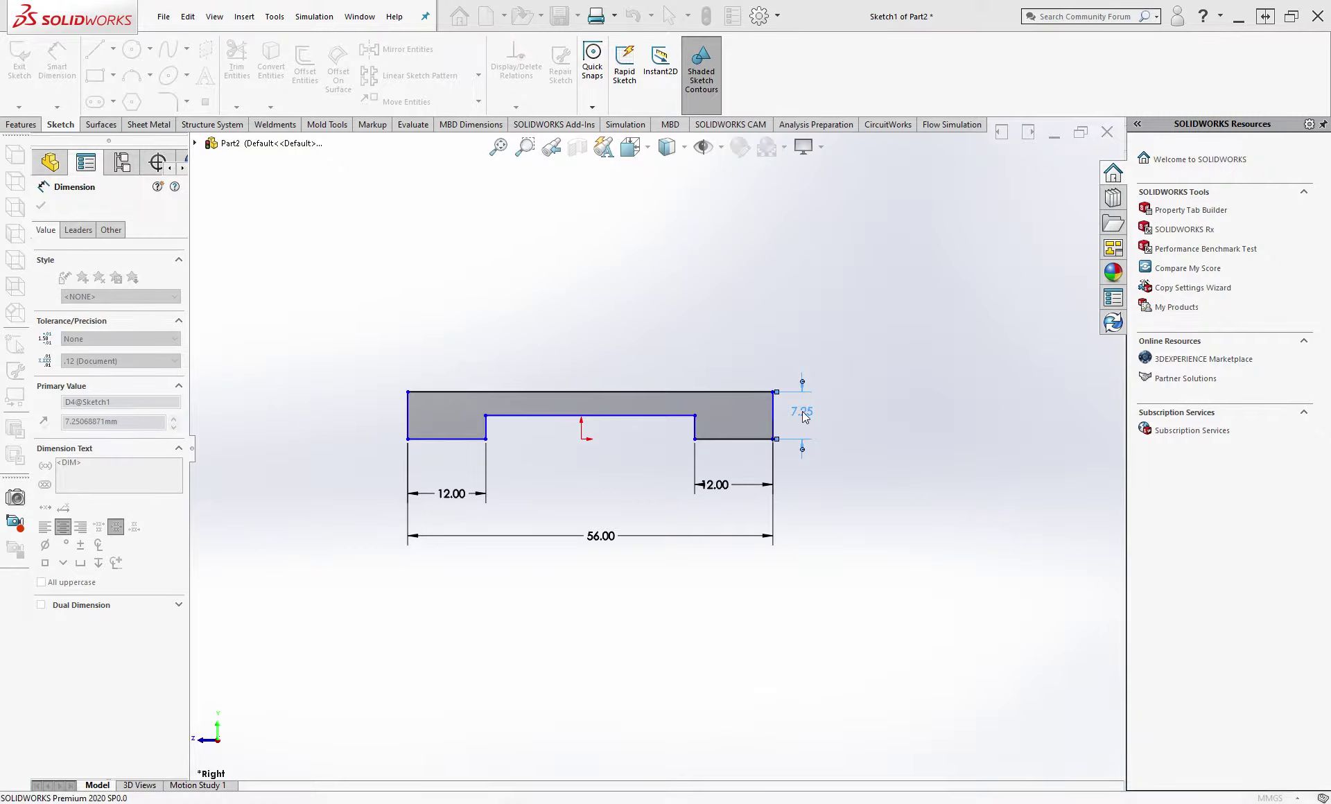
type("15")
key("Return")
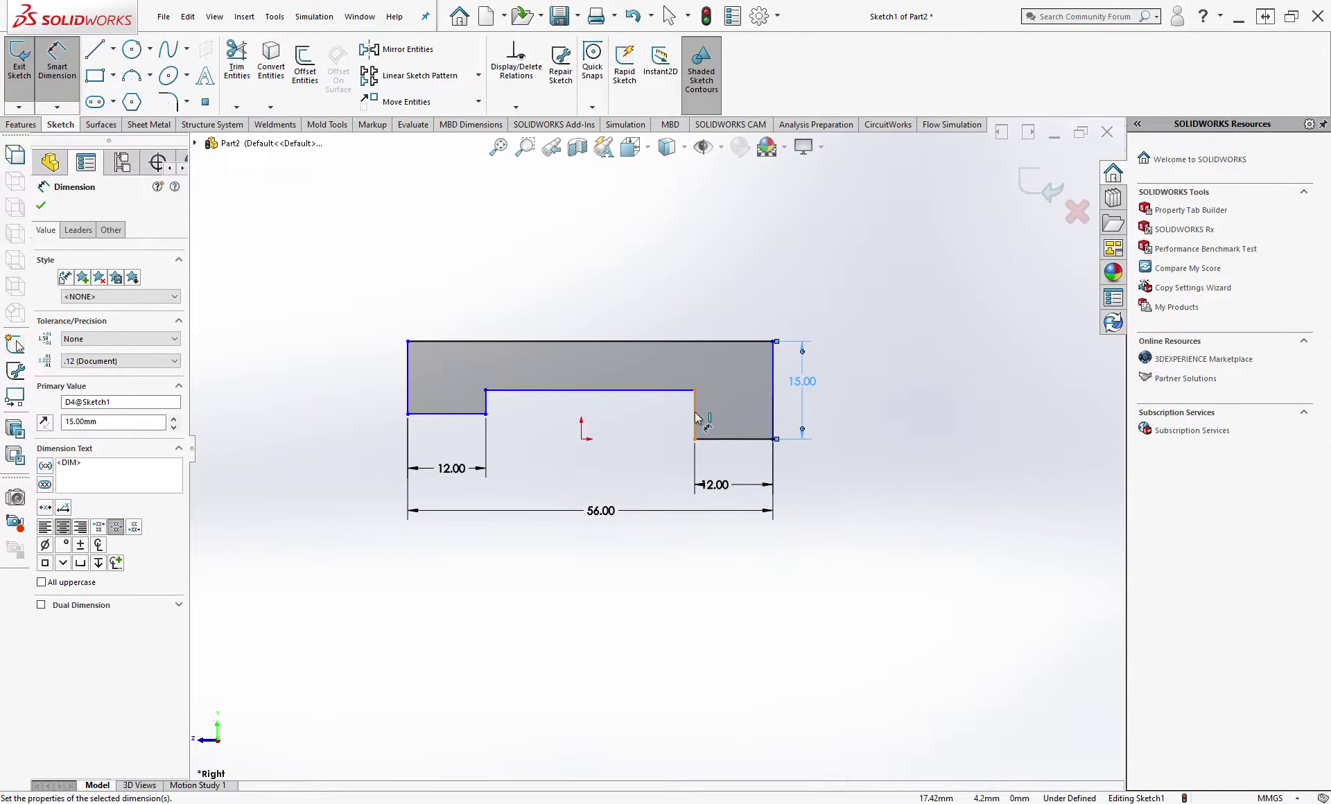
left_click(695, 414)
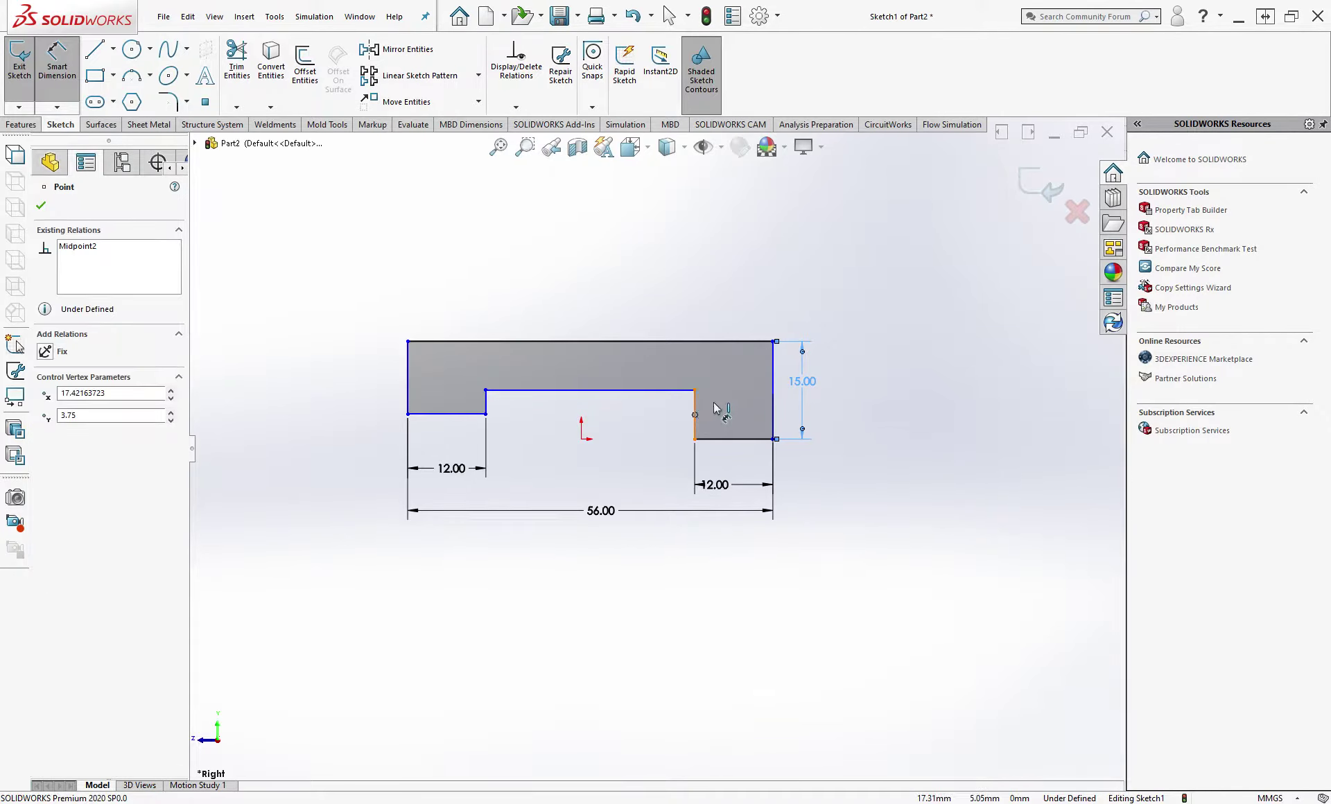
key("Escape")
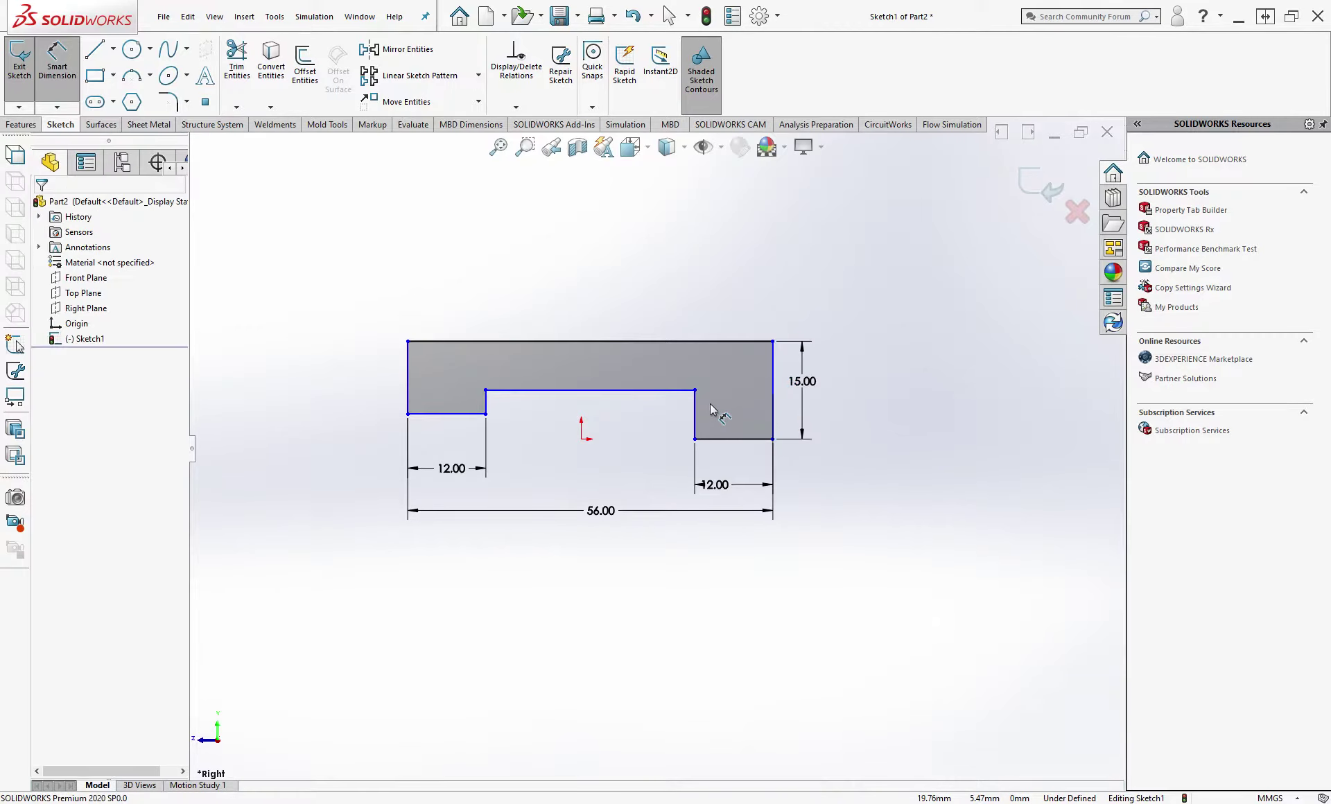
Step: Add a 5 mm channel depth dimension and set the left side height to 15 mm
left_click(657, 419)
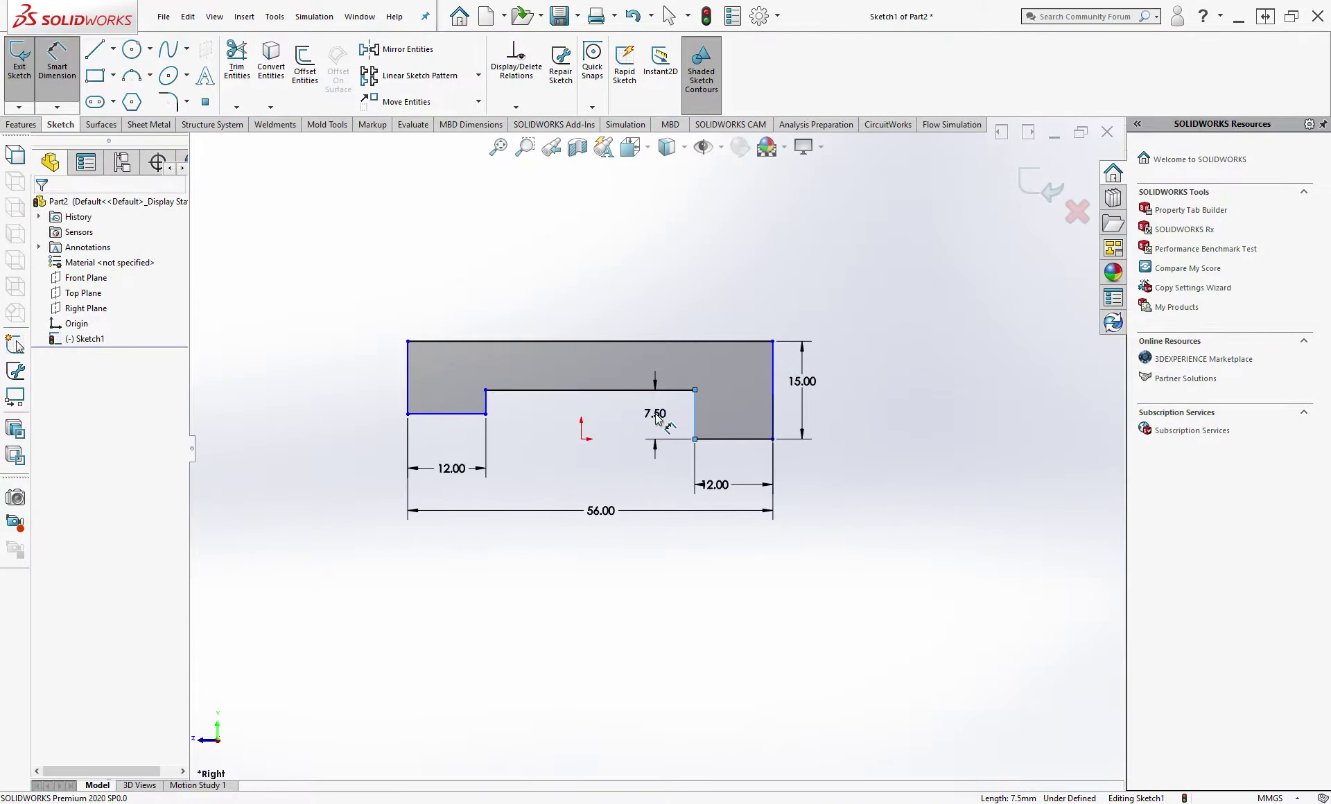
left_click(678, 411)
type("5")
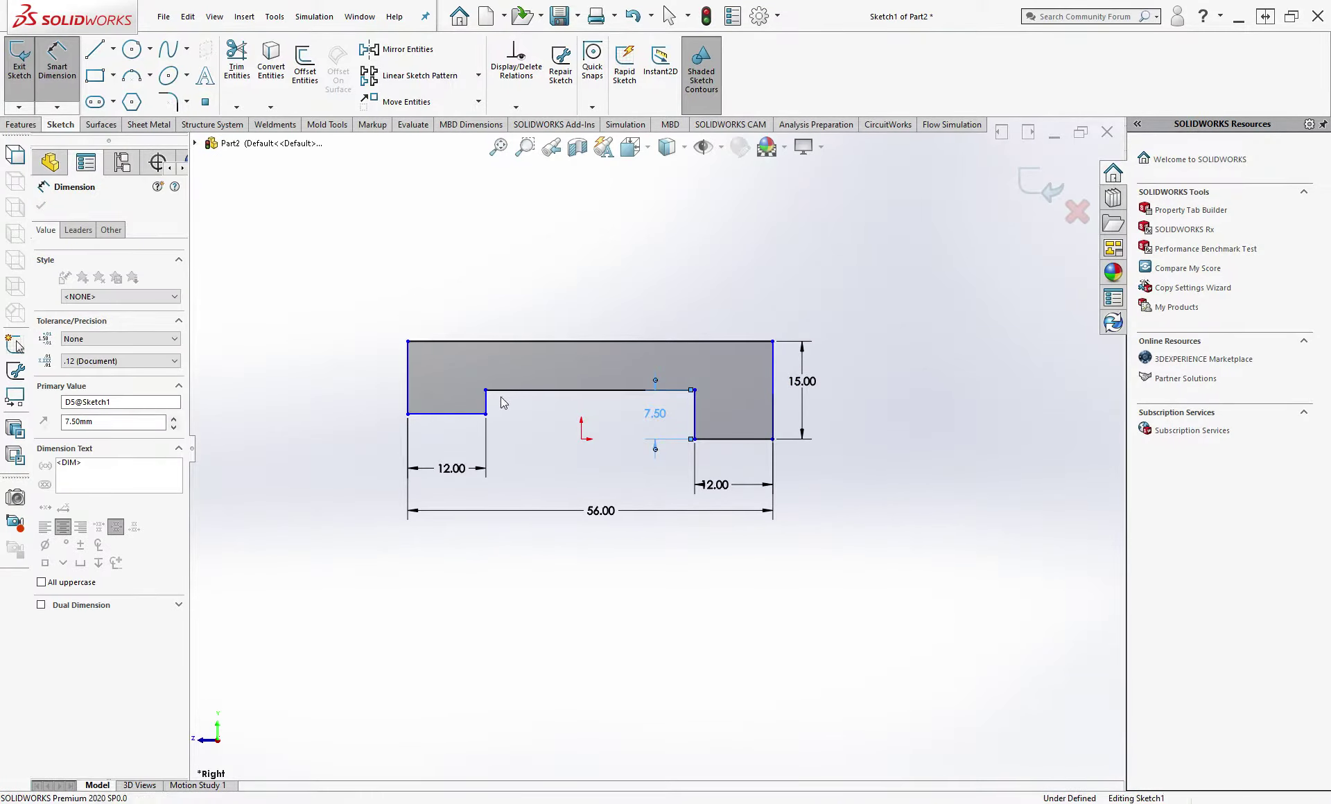
left_click(340, 388)
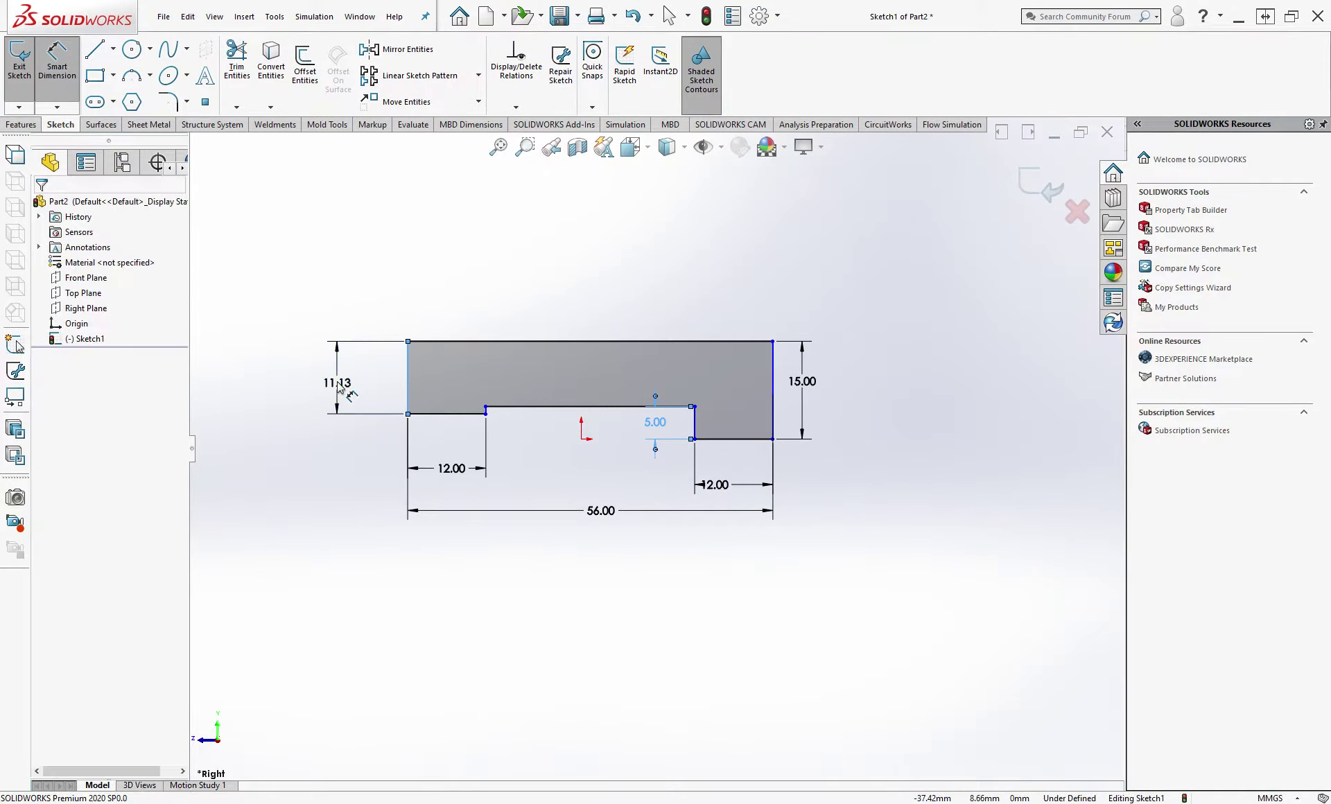
left_click(338, 386)
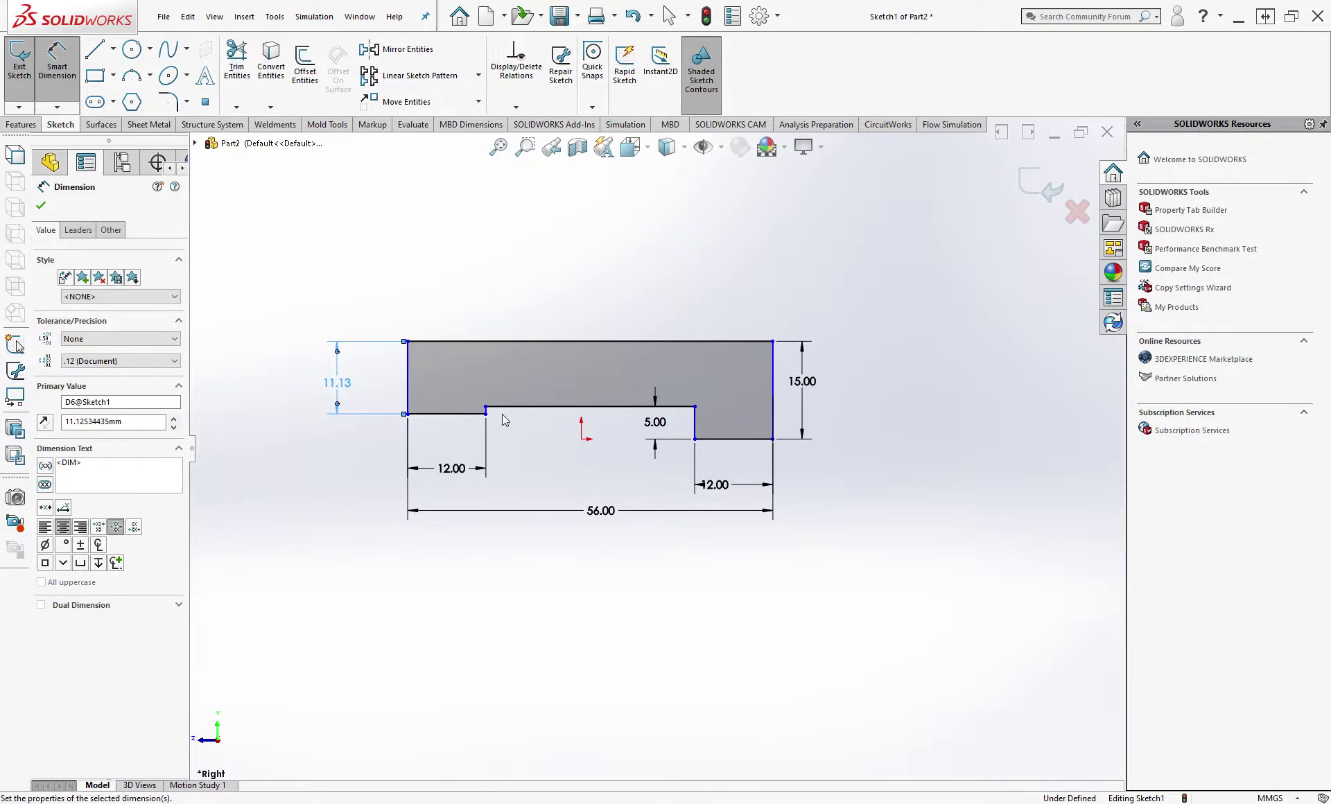
type("15.00mm")
key("Return")
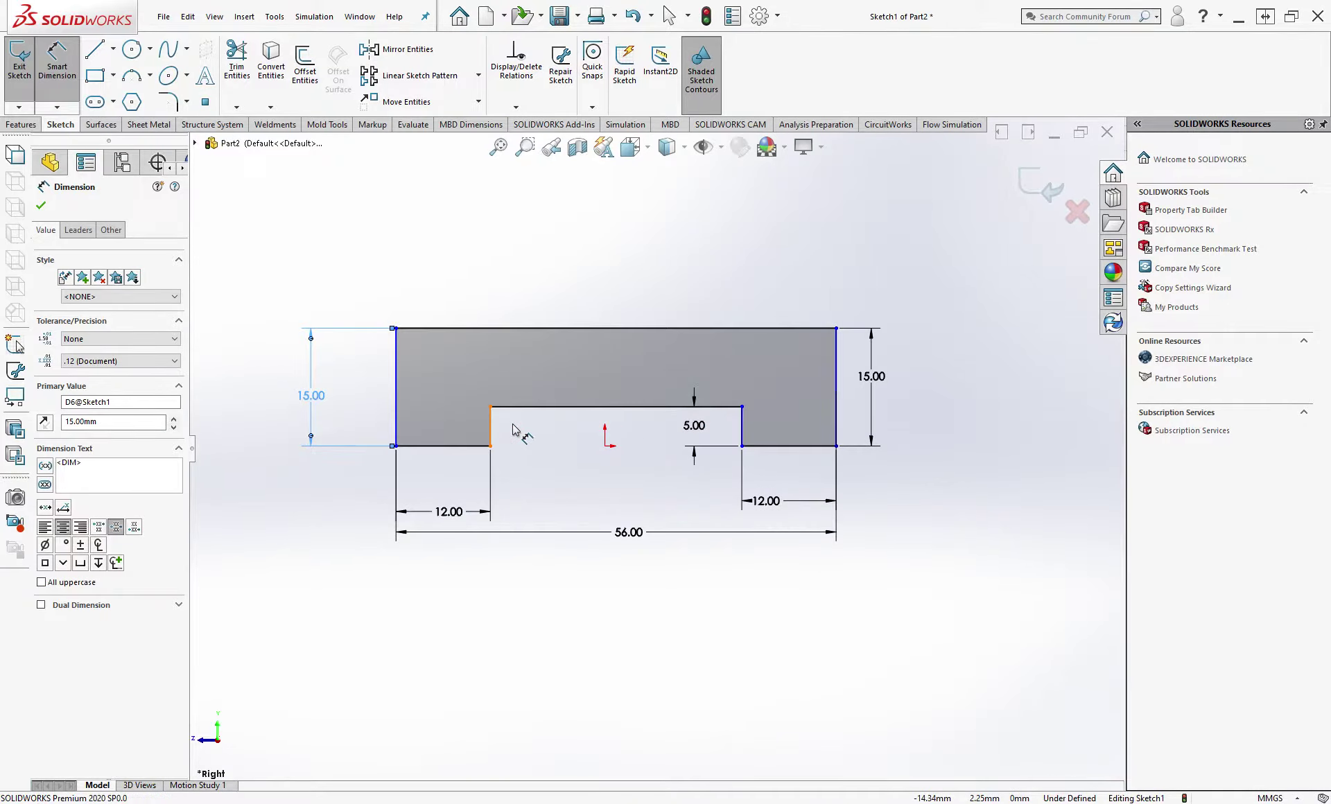
left_click(513, 429)
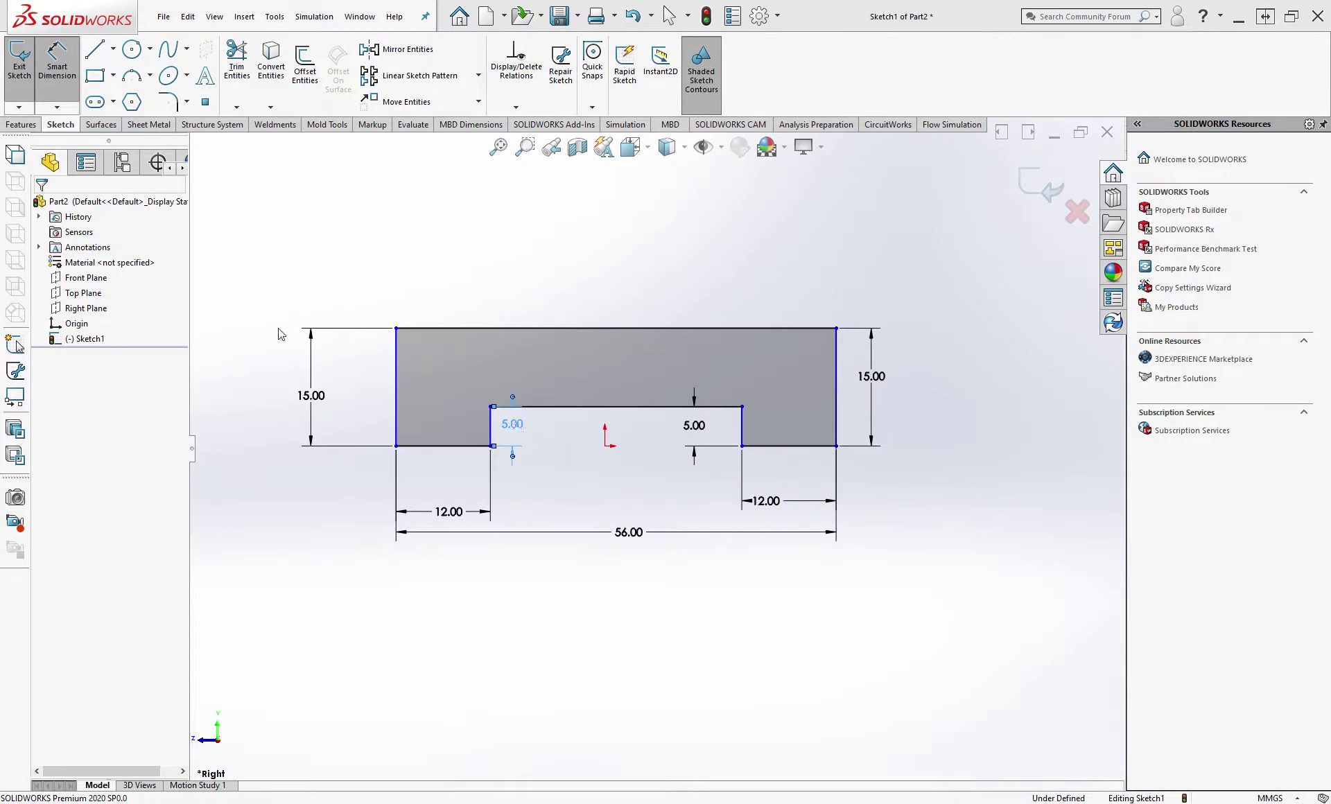
key("Escape")
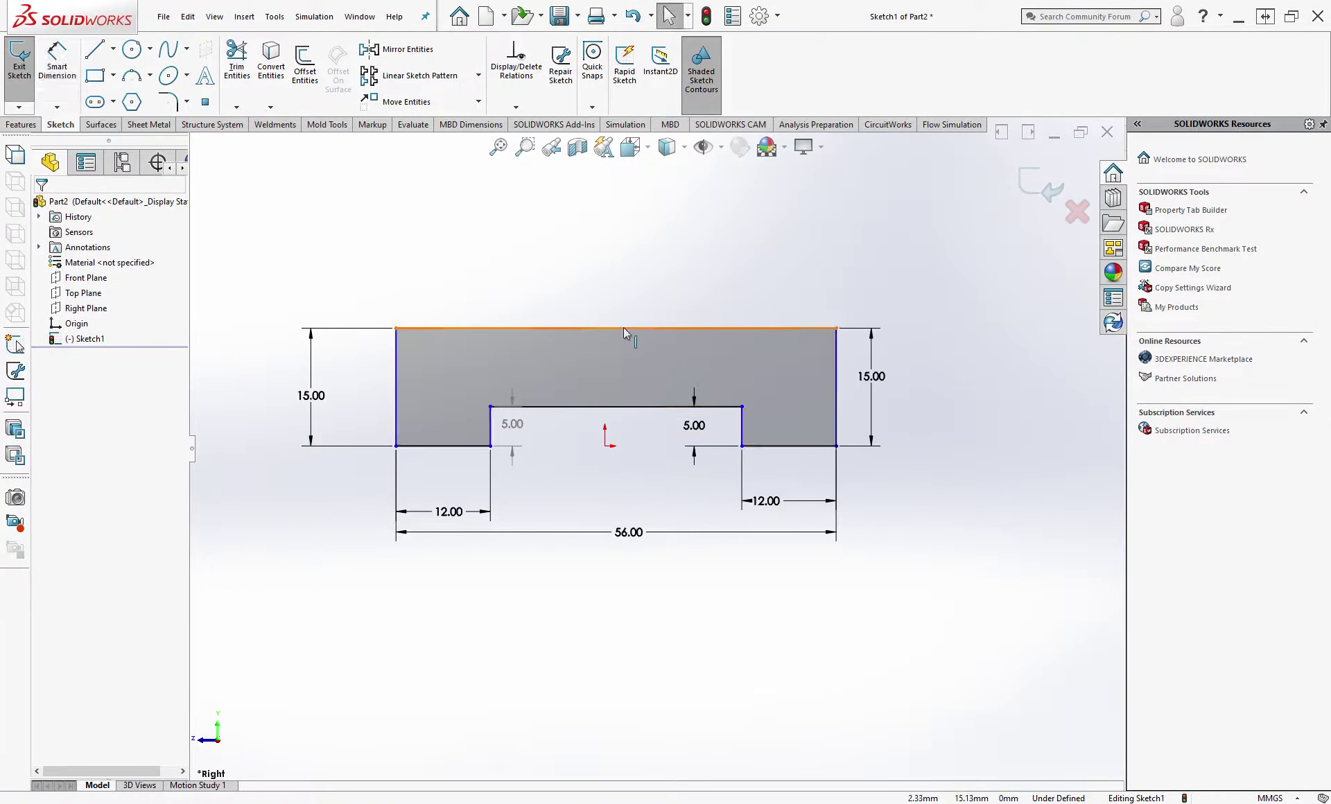
Step: Try a top-edge-to-origin dimension, then discard it as redundant
left_click(623, 327)
left_click(605, 446)
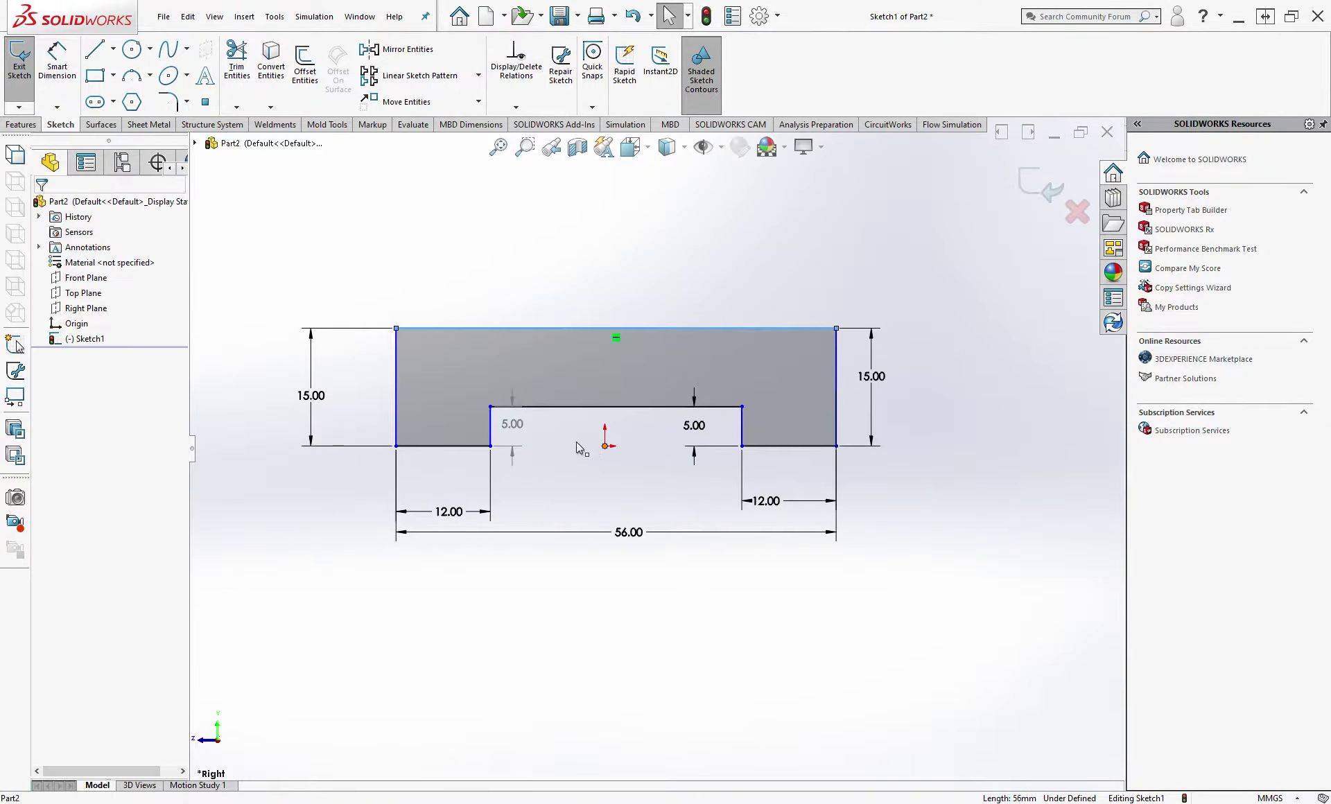
key("d")
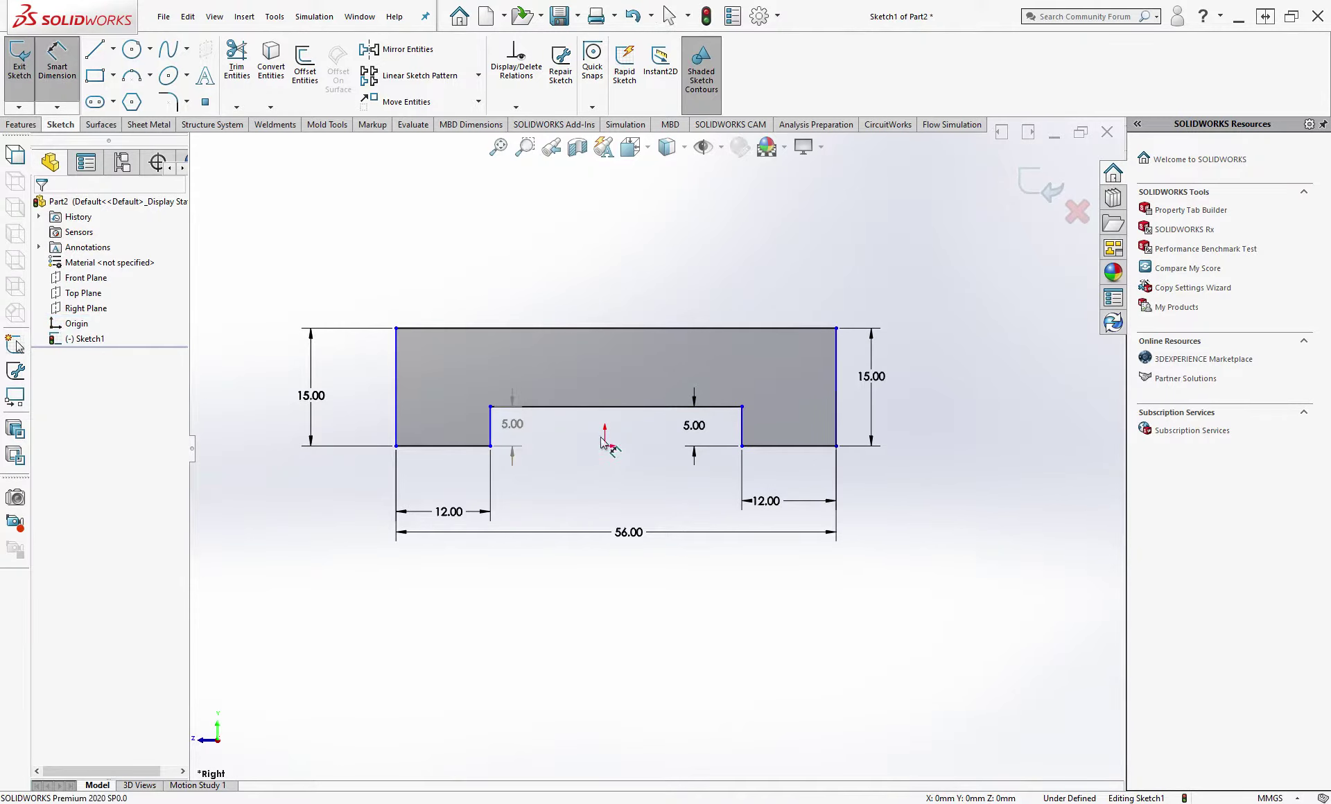
left_click(593, 329)
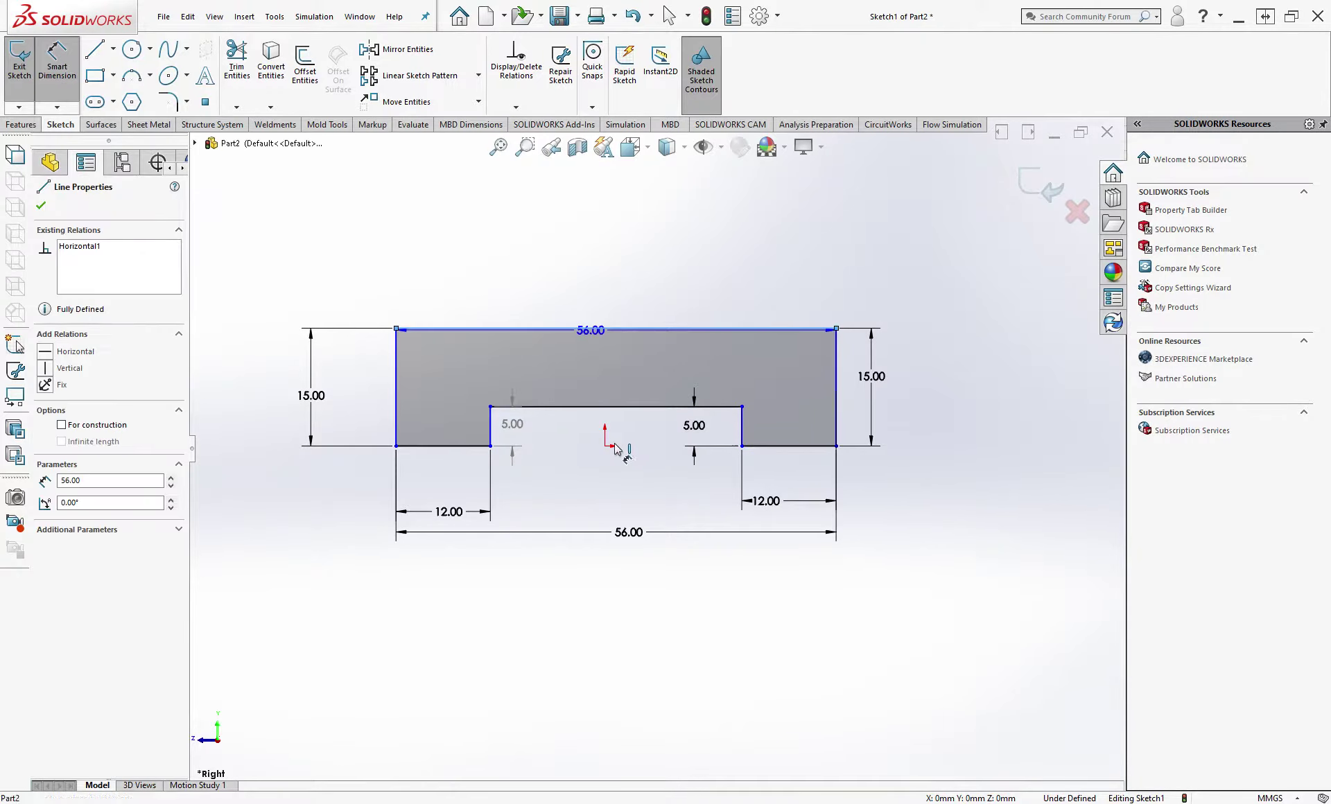
left_click(605, 445)
left_click(562, 430)
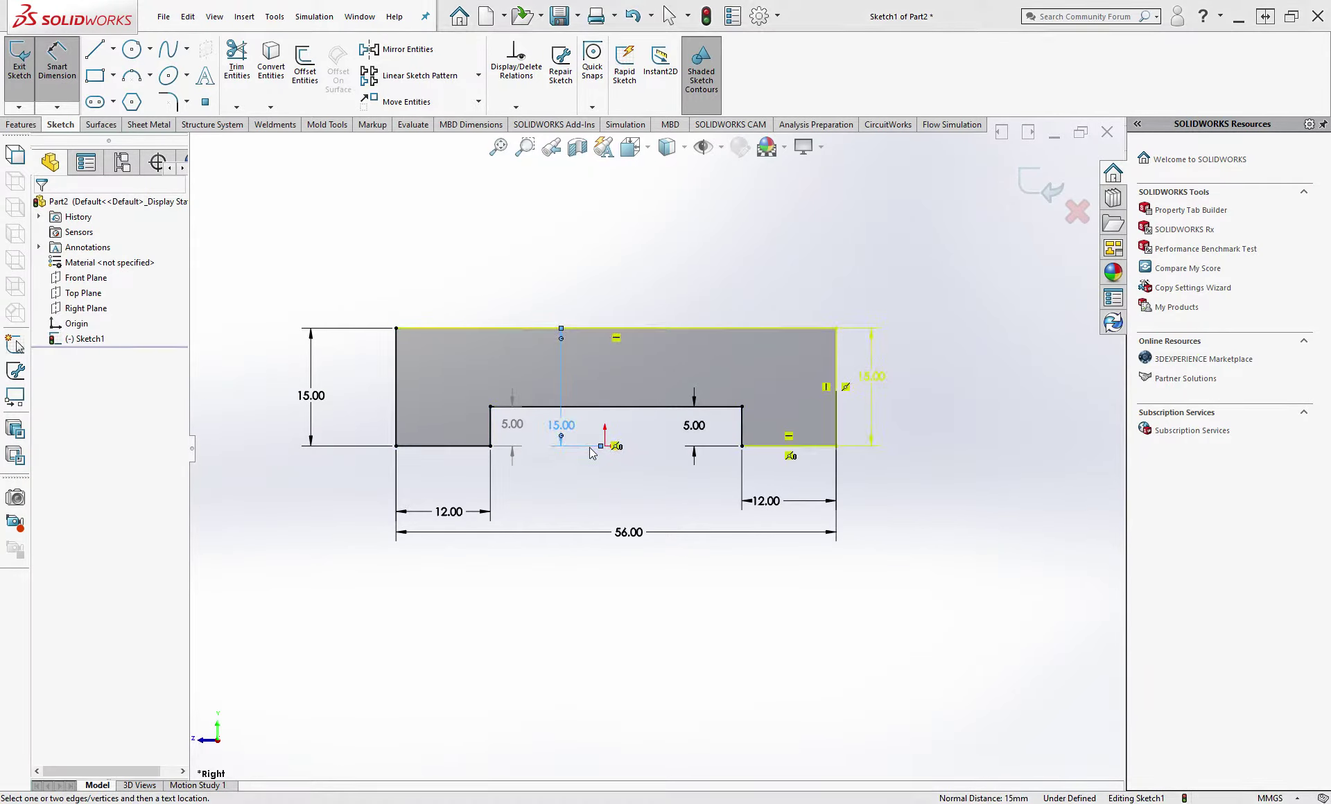
key("Escape")
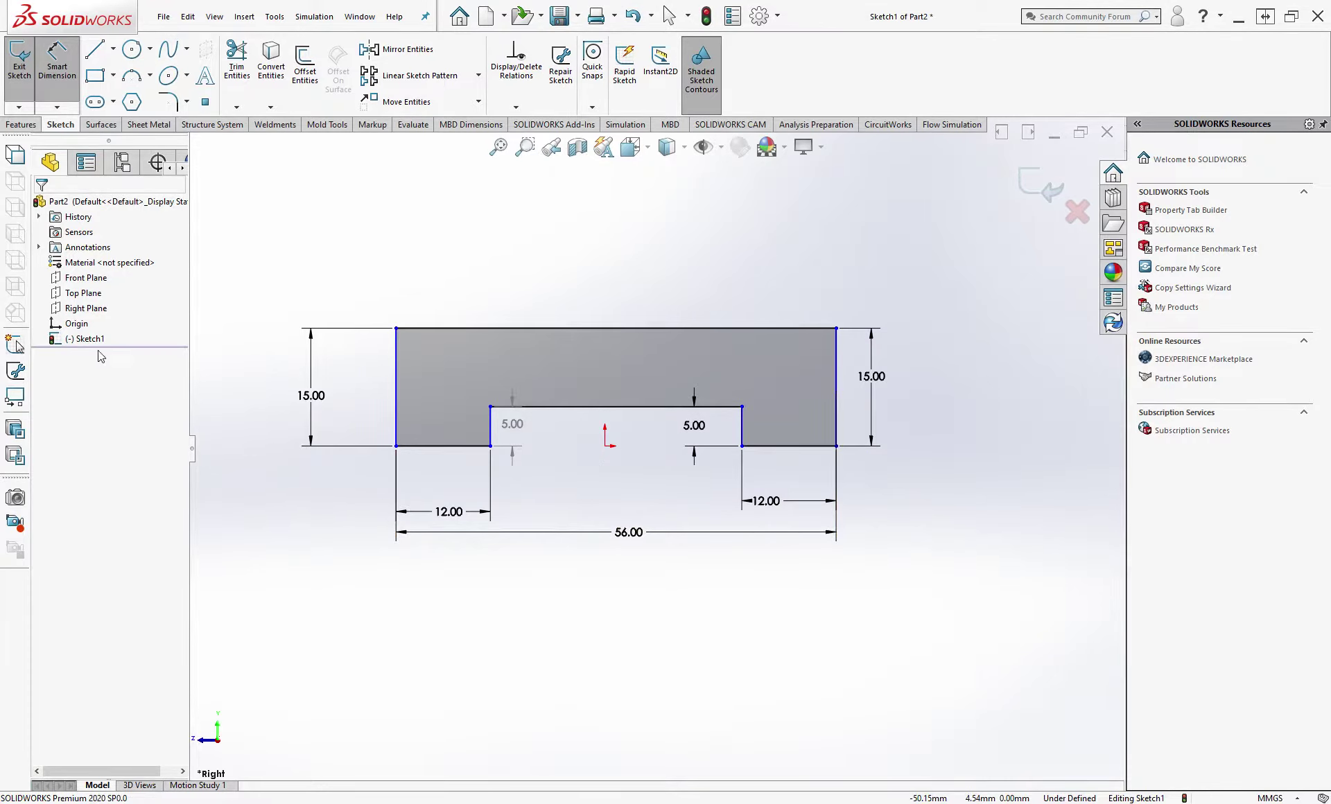
left_click(21, 124)
Step: Extrude the channel profile Mid Plane to 75 mm depth as Boss-Extrude1
left_click(25, 65)
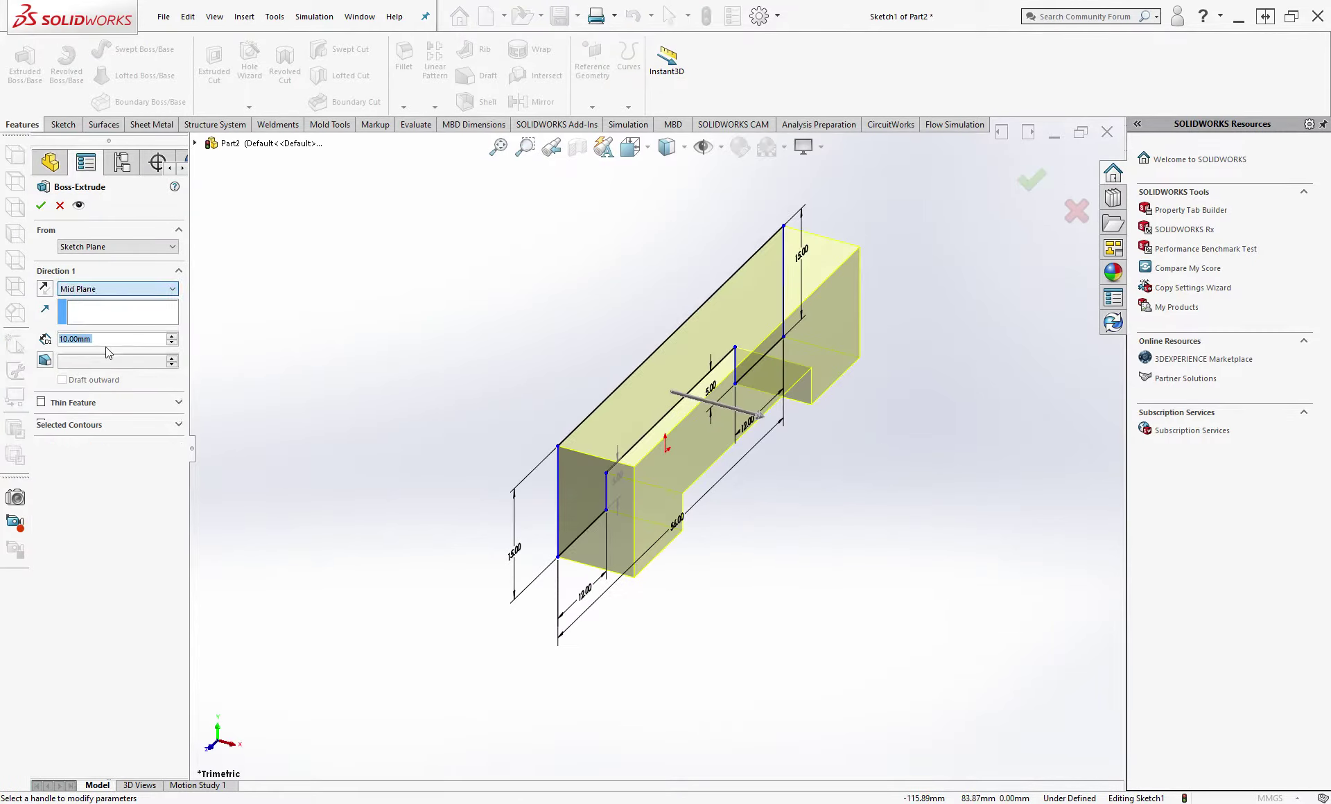
type("m75")
key("Return")
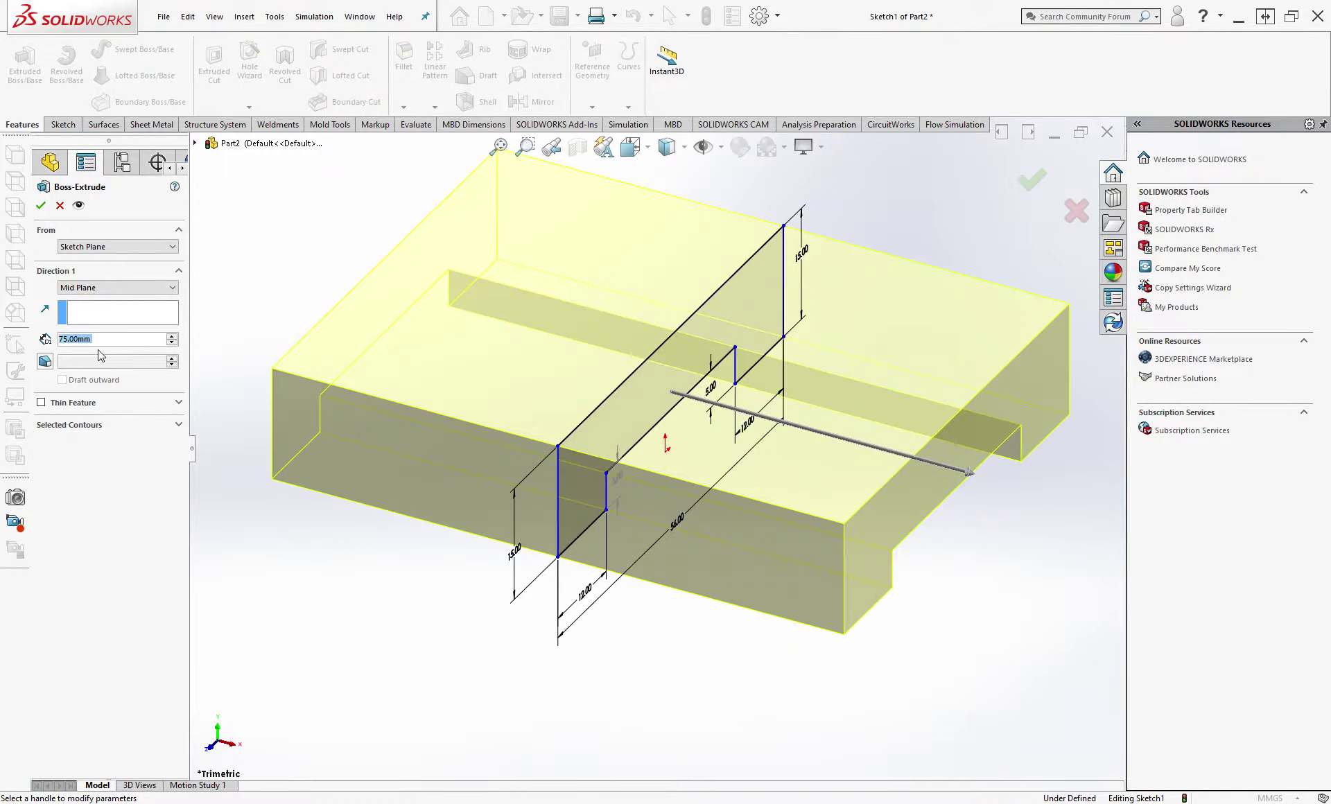
left_click(41, 205)
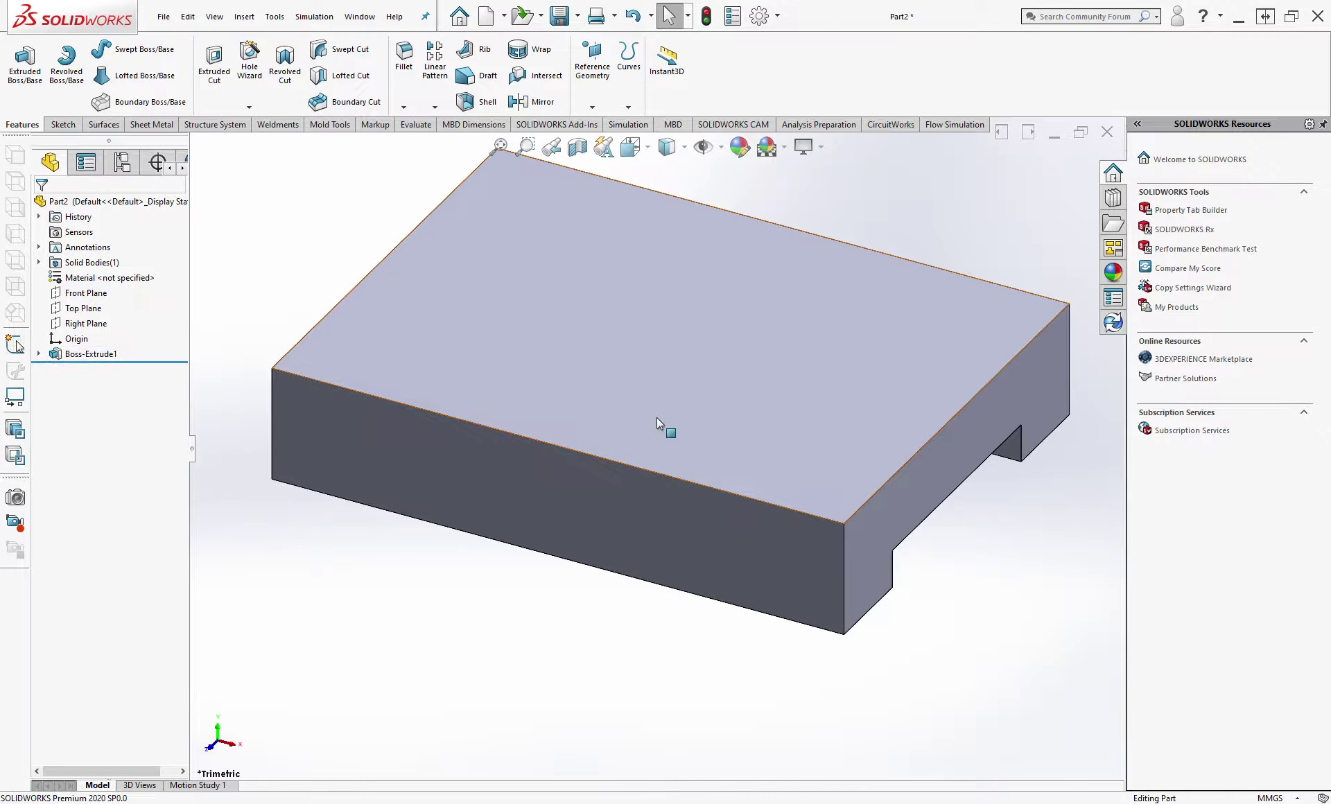
Step: Start a sketch on the block's top face with a 6 mm radius circle left of the origin
left_click(686, 402)
left_click(720, 377)
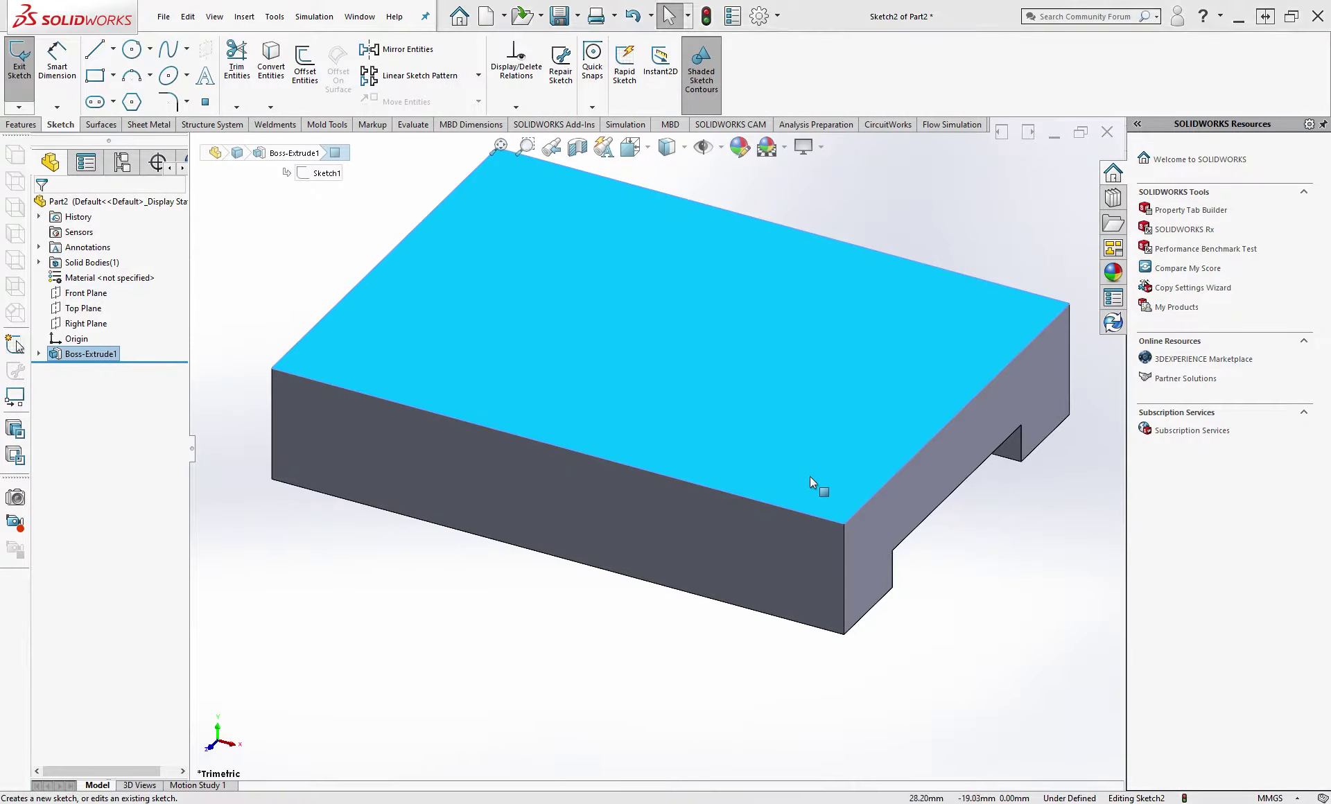
right_click_drag(291, 310, 348, 306)
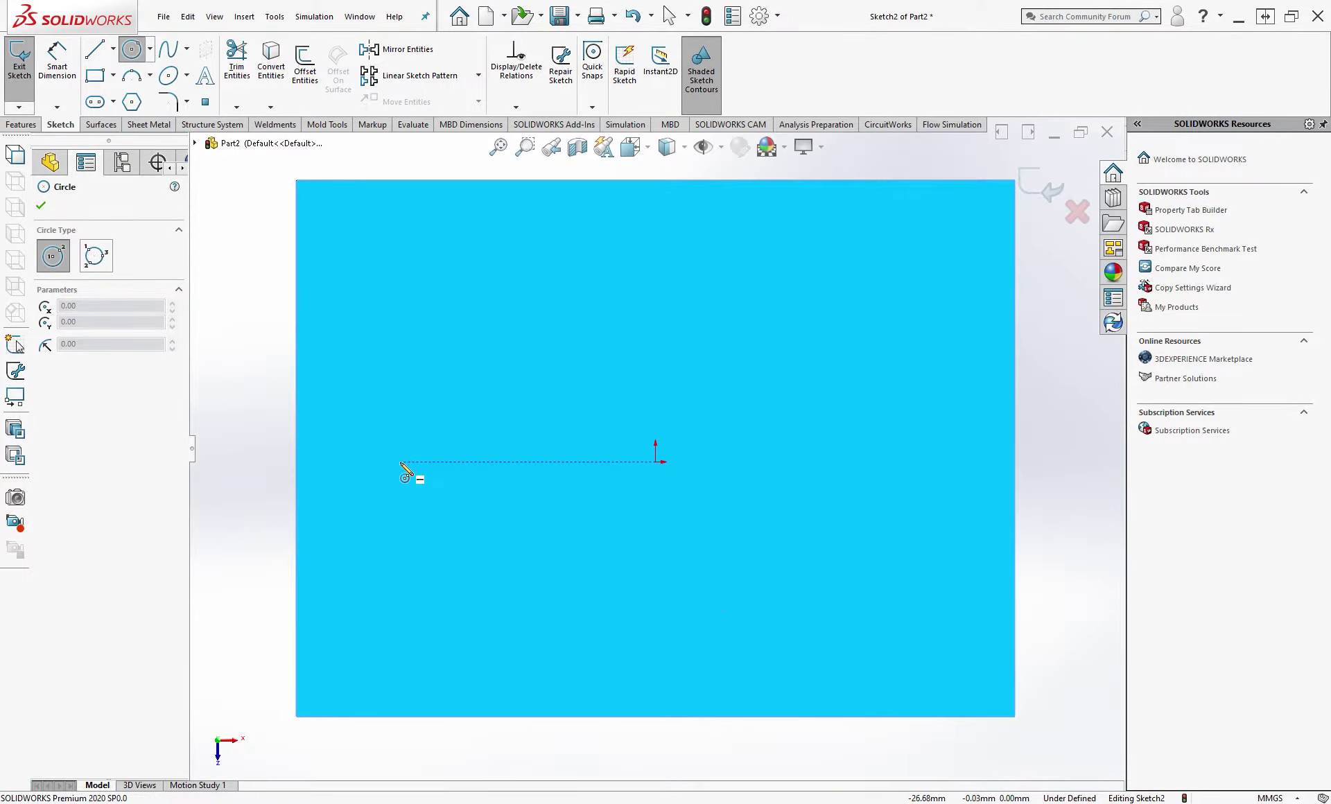
left_click_drag(400, 461, 413, 474)
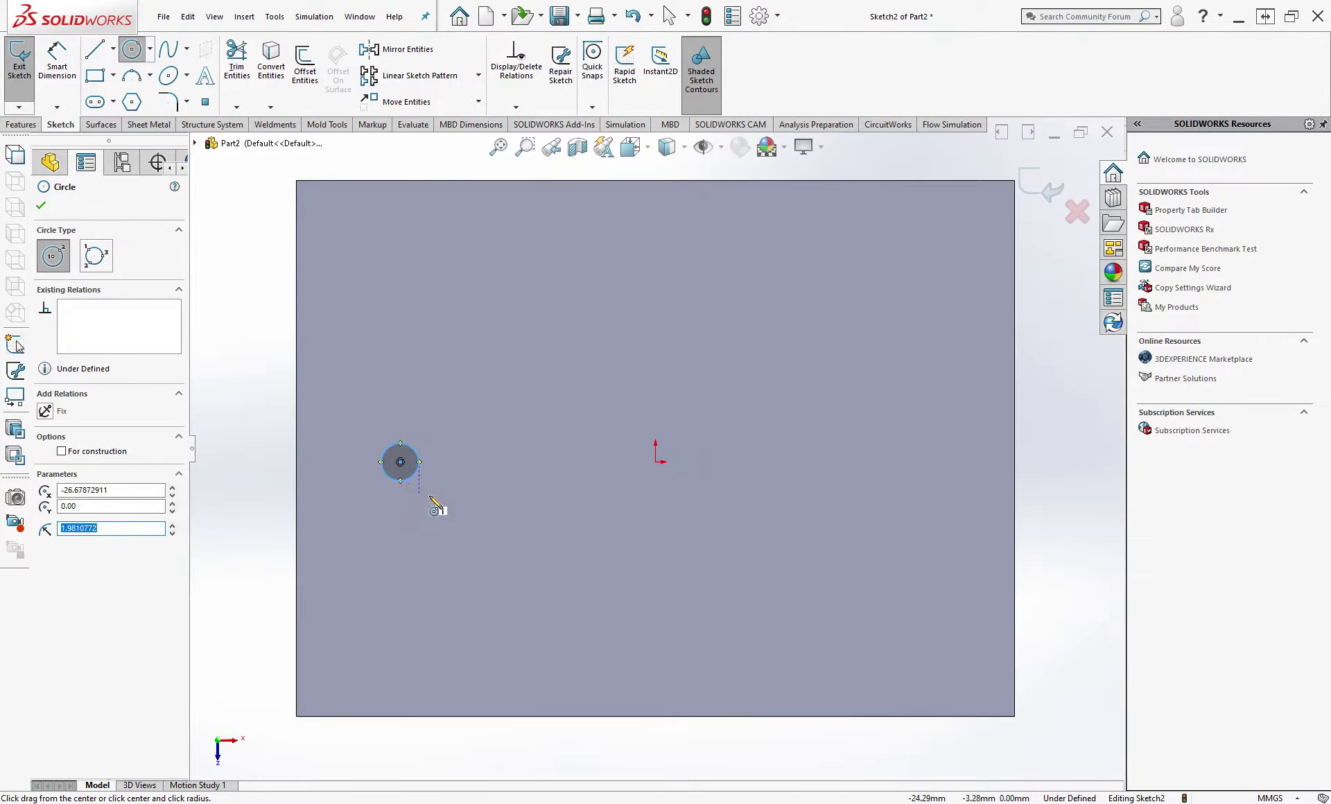
type("6")
key("Return")
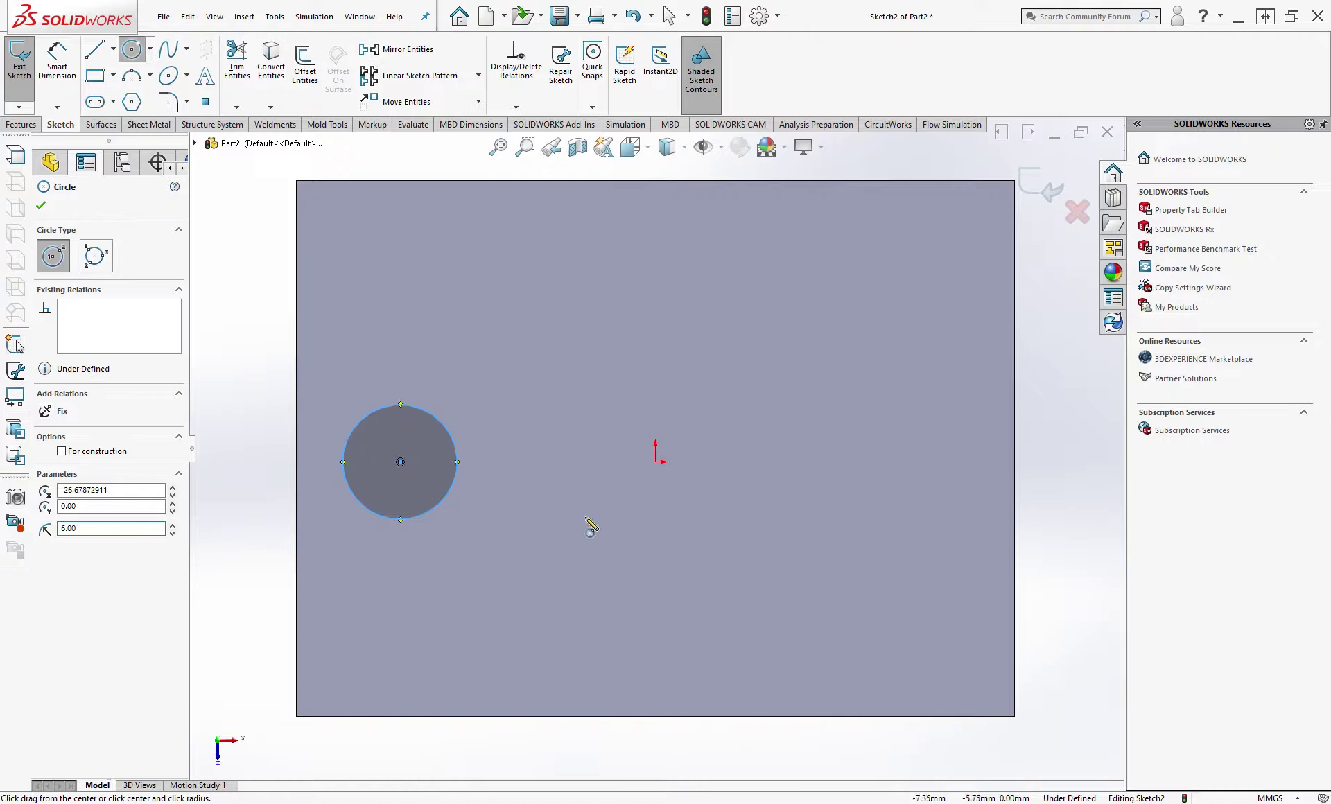
Step: Add a second 6 mm radius circle on the right, level with the origin
left_click(893, 462)
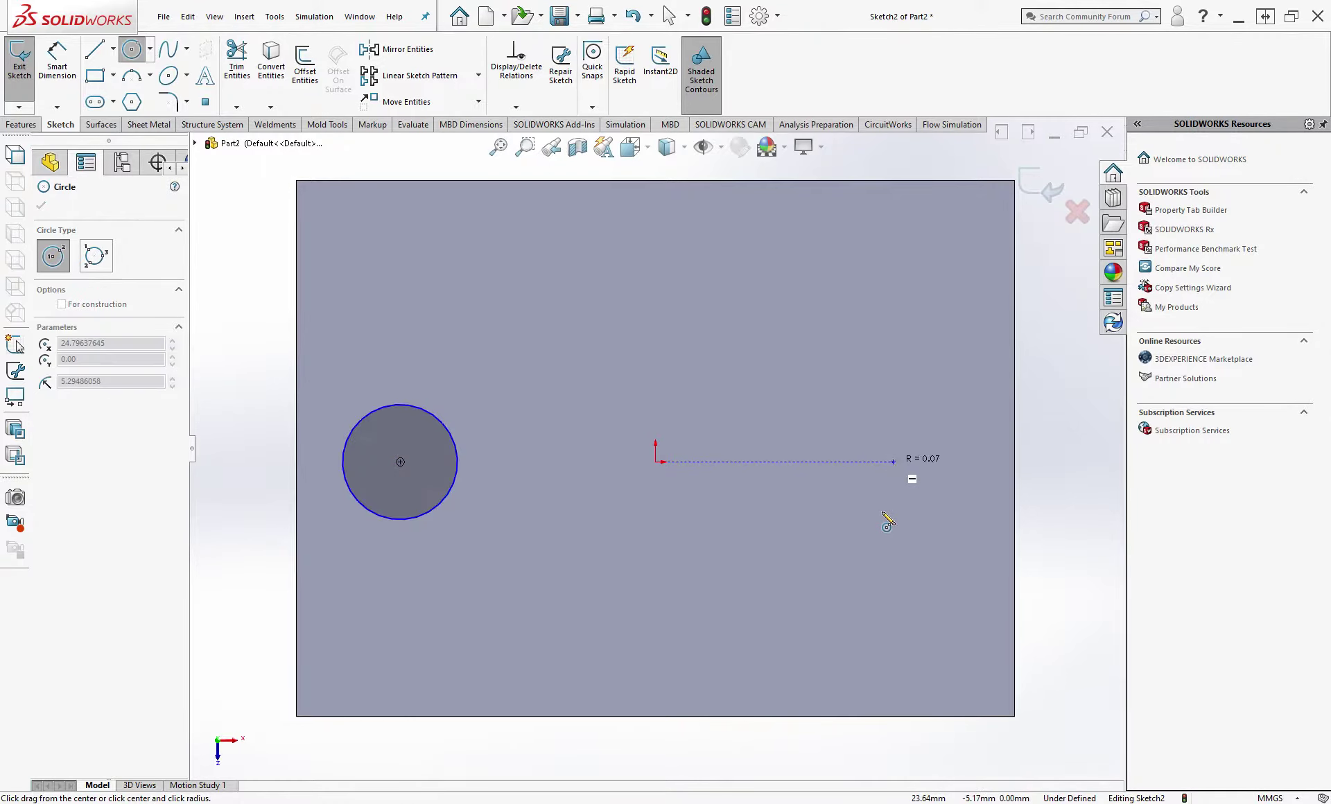
left_click(882, 513)
type("6")
key("Return")
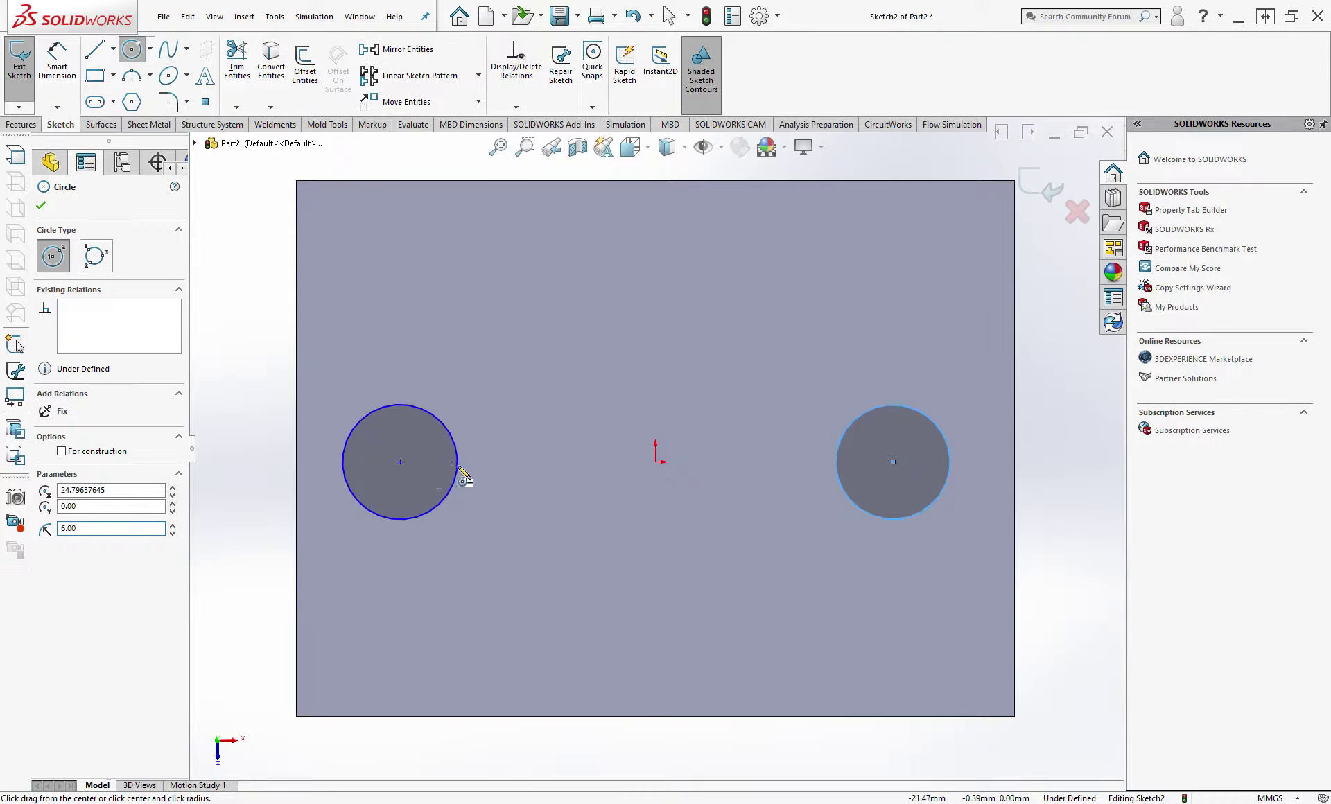
left_click(66, 59)
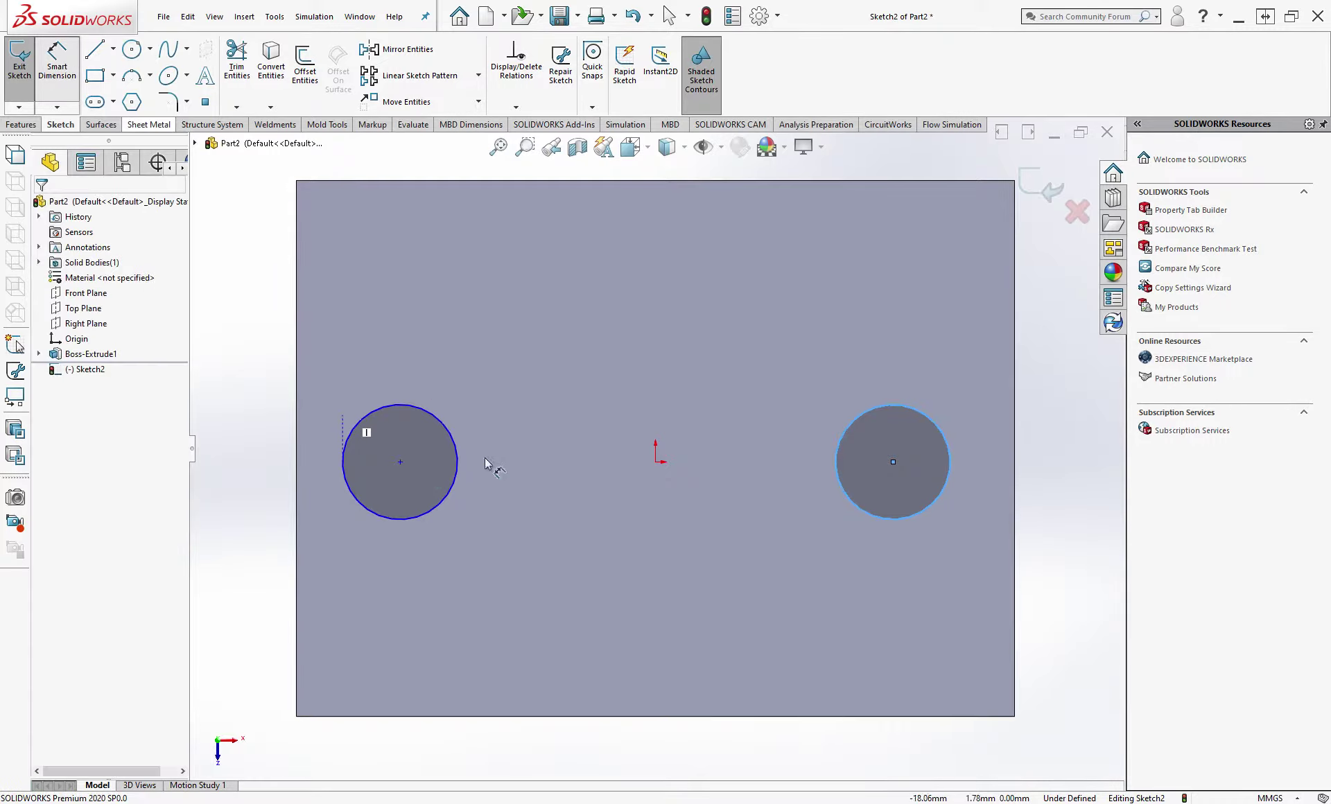
Step: Dimension the distance between the two circle centres as 45 mm
left_click(910, 521)
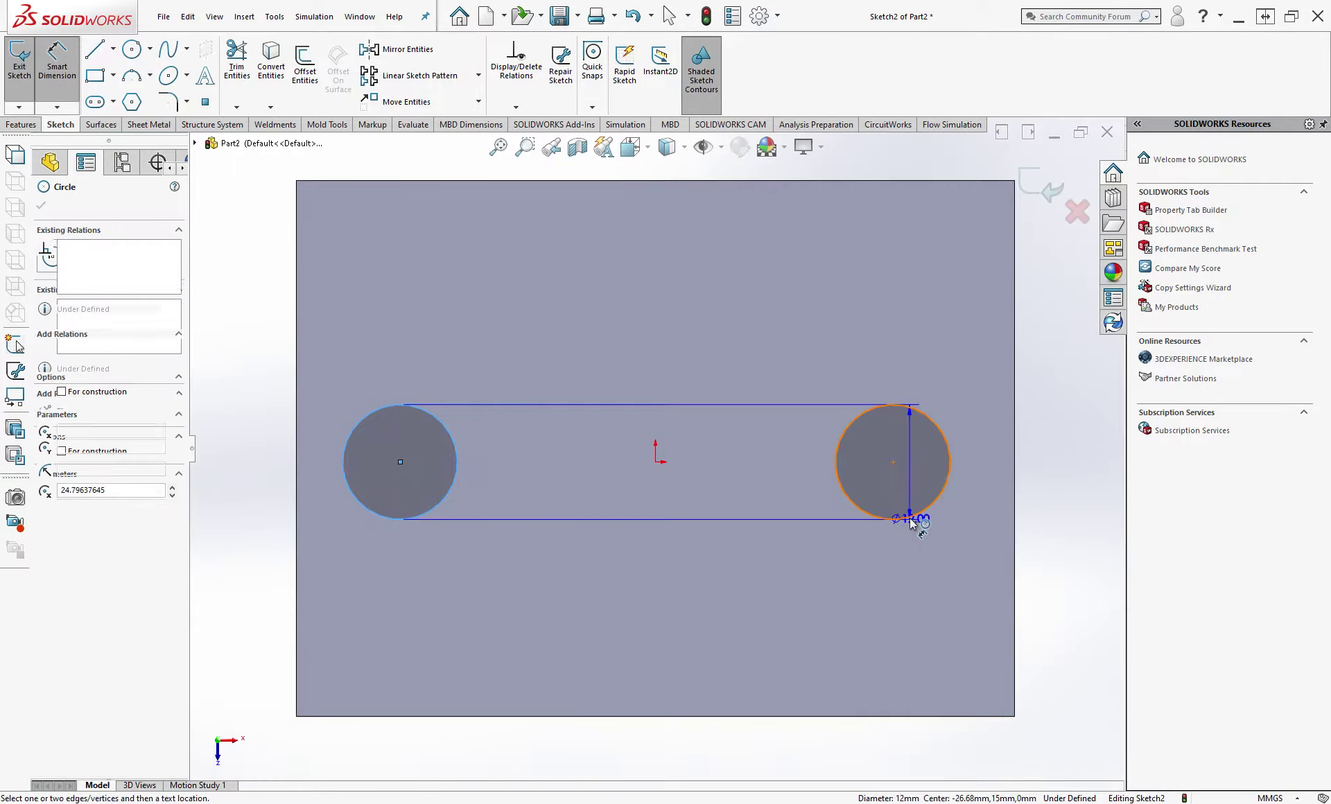
left_click(776, 600)
left_click(777, 600)
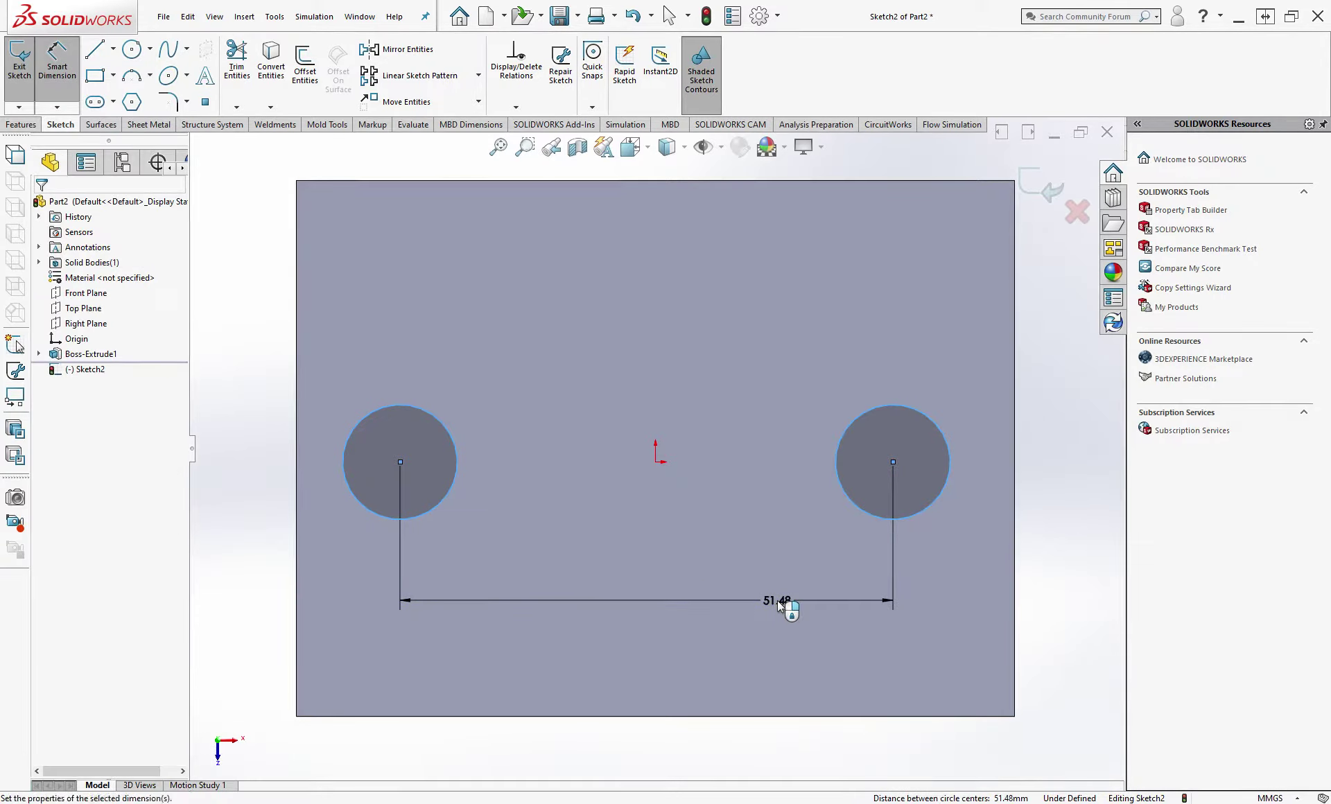
type("45")
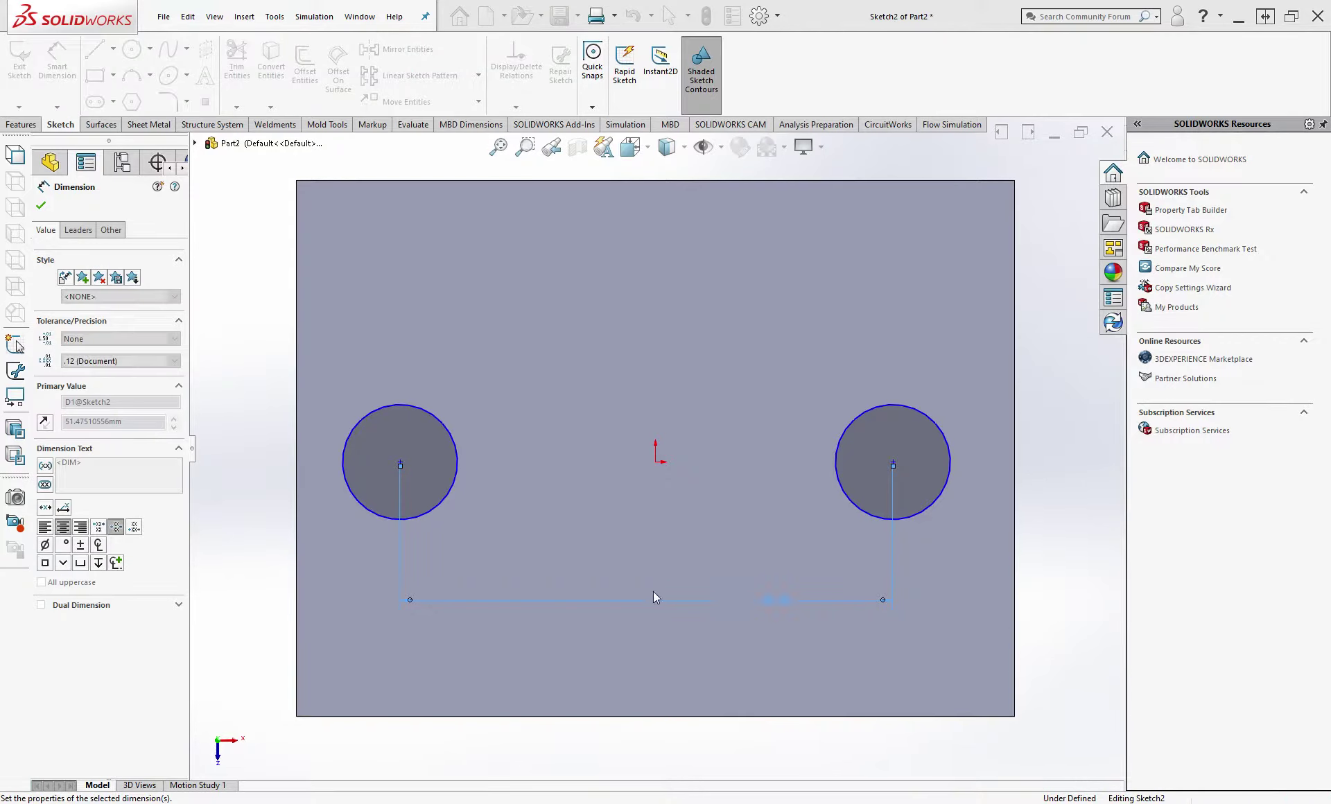
key("Return")
Step: Set the left circle's centre 22.50 mm from the origin
left_click(447, 489)
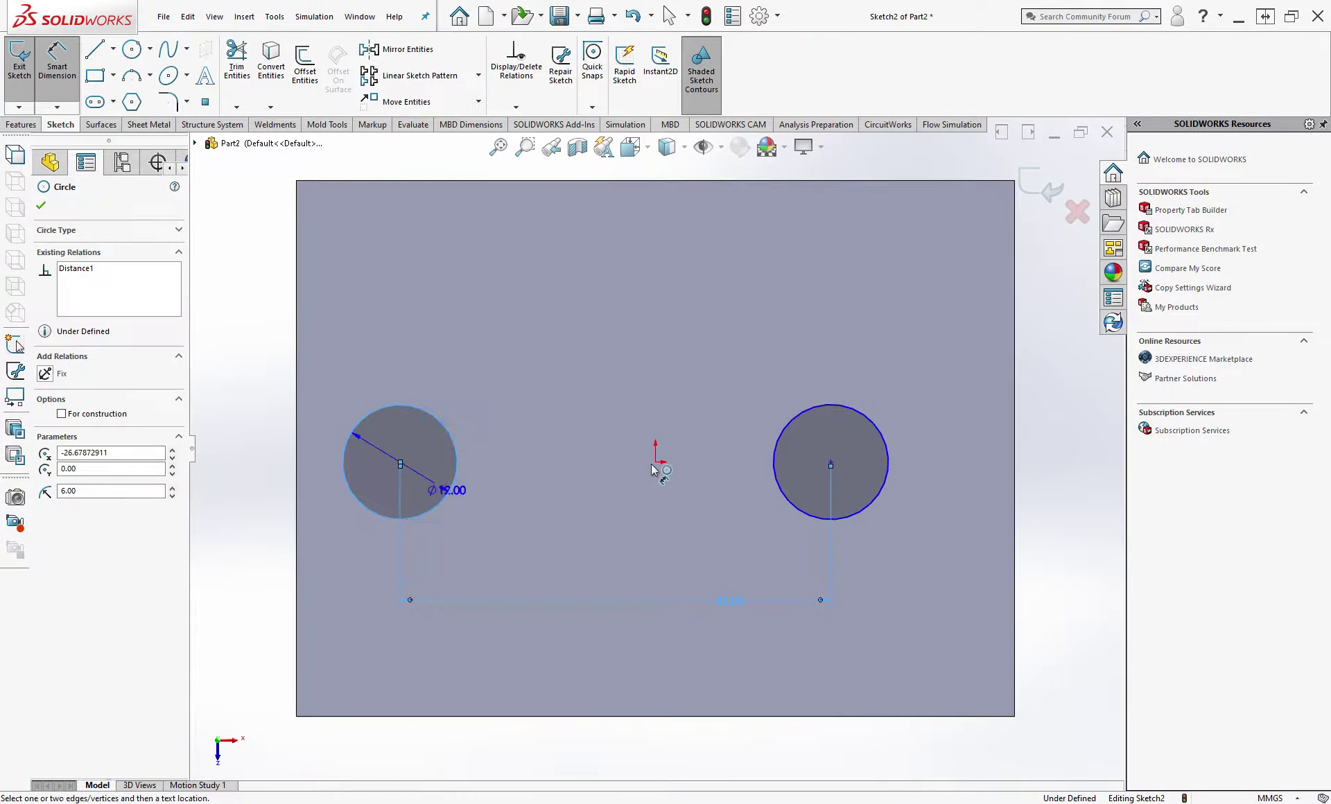
left_click(654, 461)
left_click(625, 531)
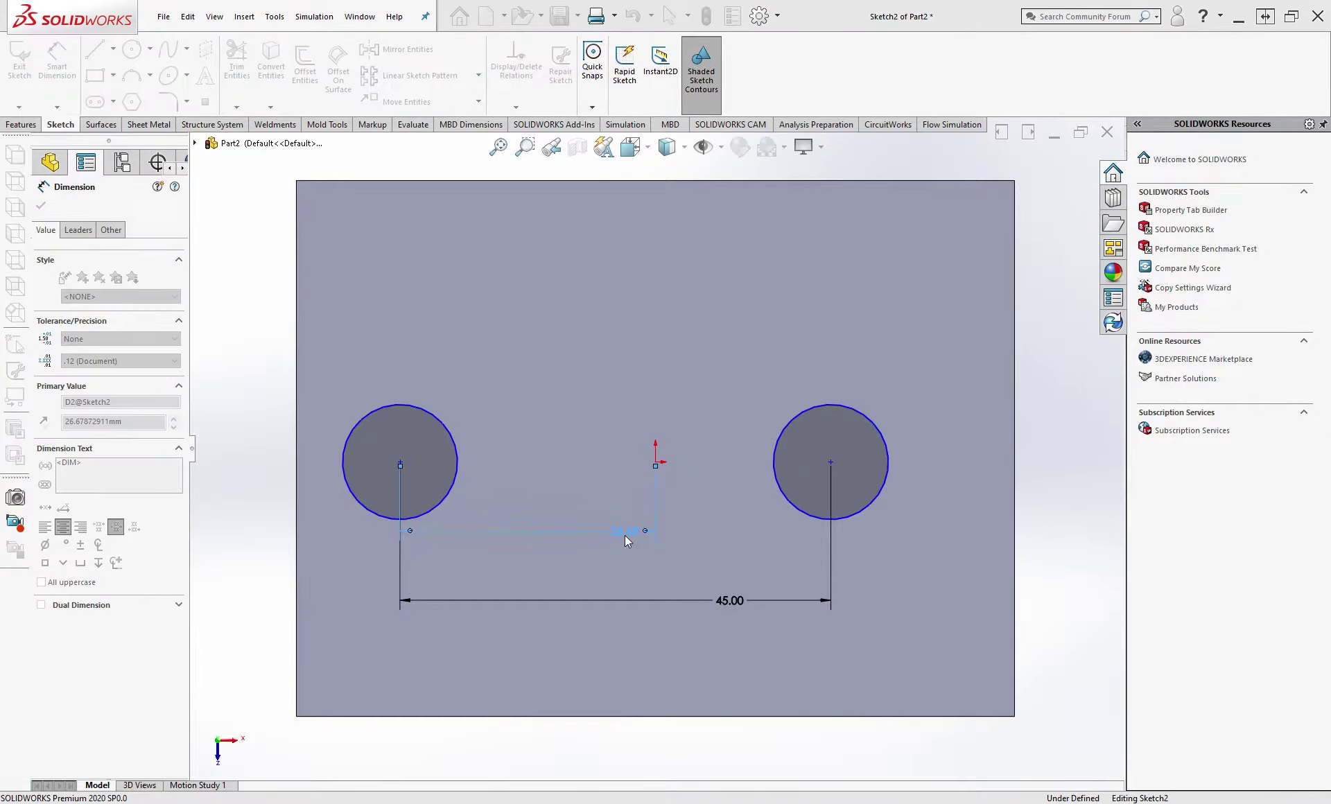
type("22.5")
key("Return")
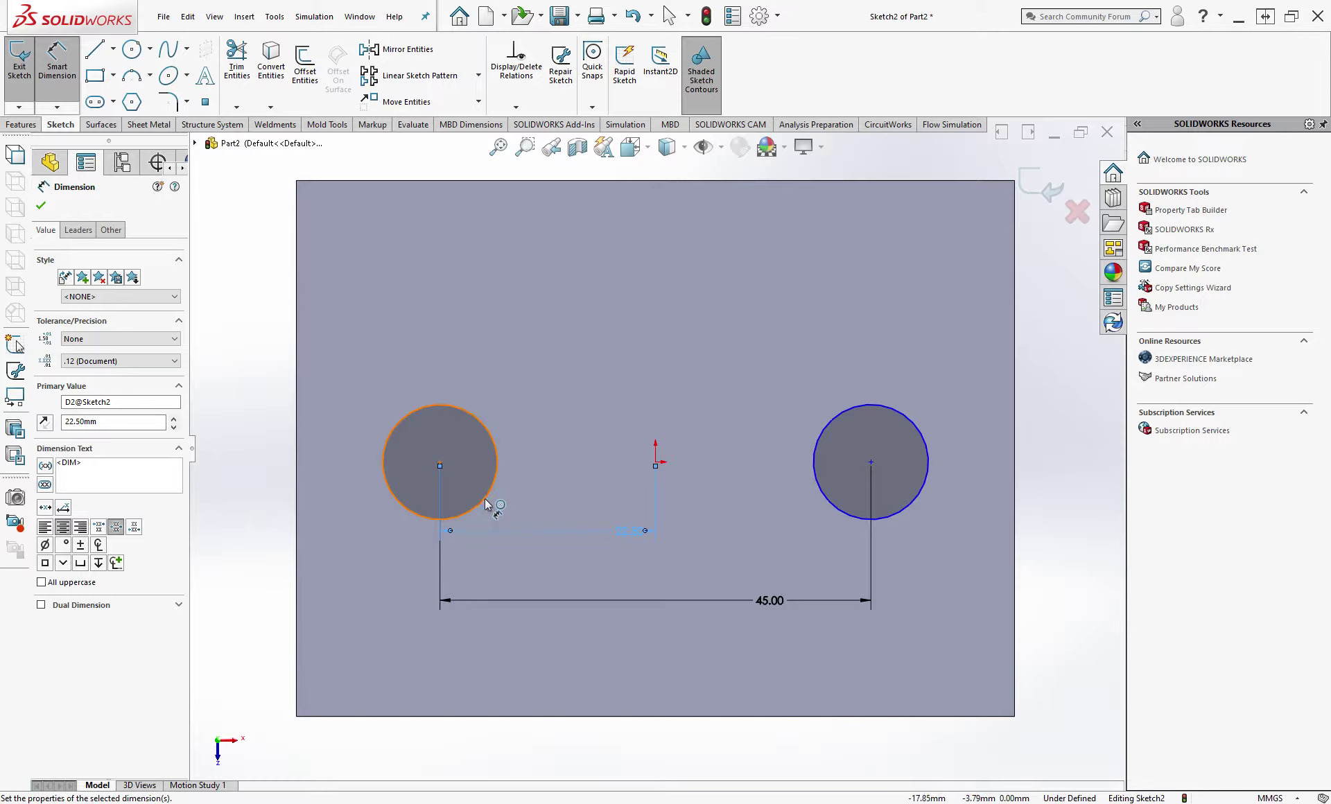
left_click(489, 505)
key("Escape")
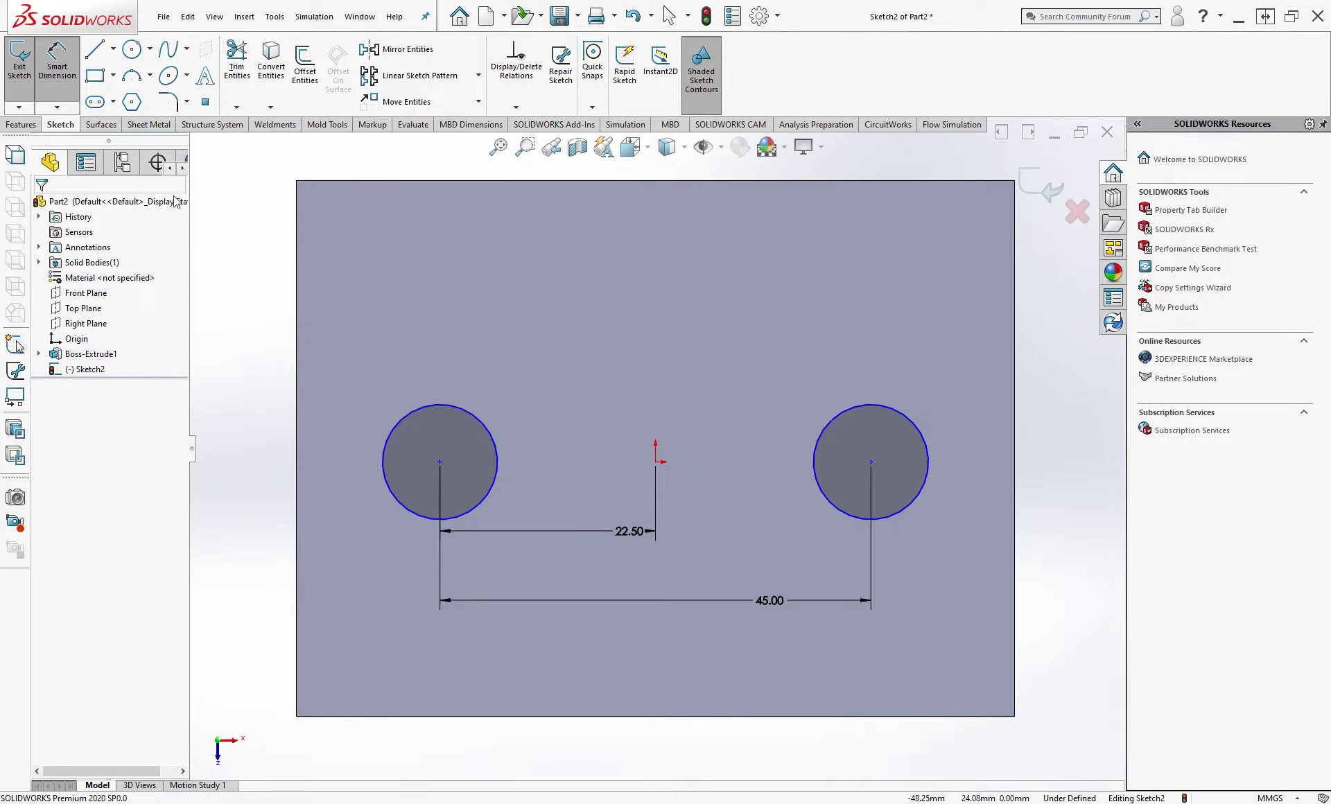
left_click(21, 124)
Step: Cut the two circles through the block with an Up To Next cut-extrude
left_click(208, 71)
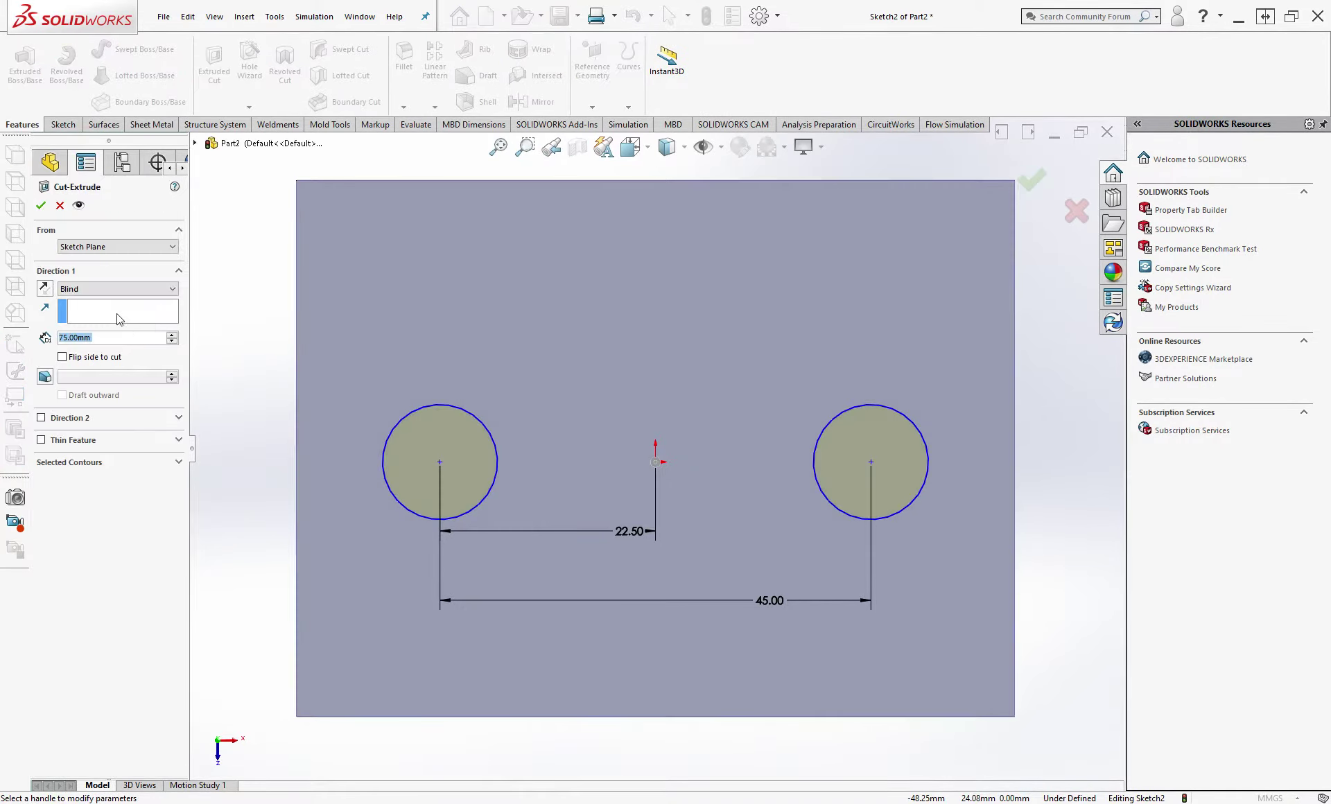
left_click(107, 291)
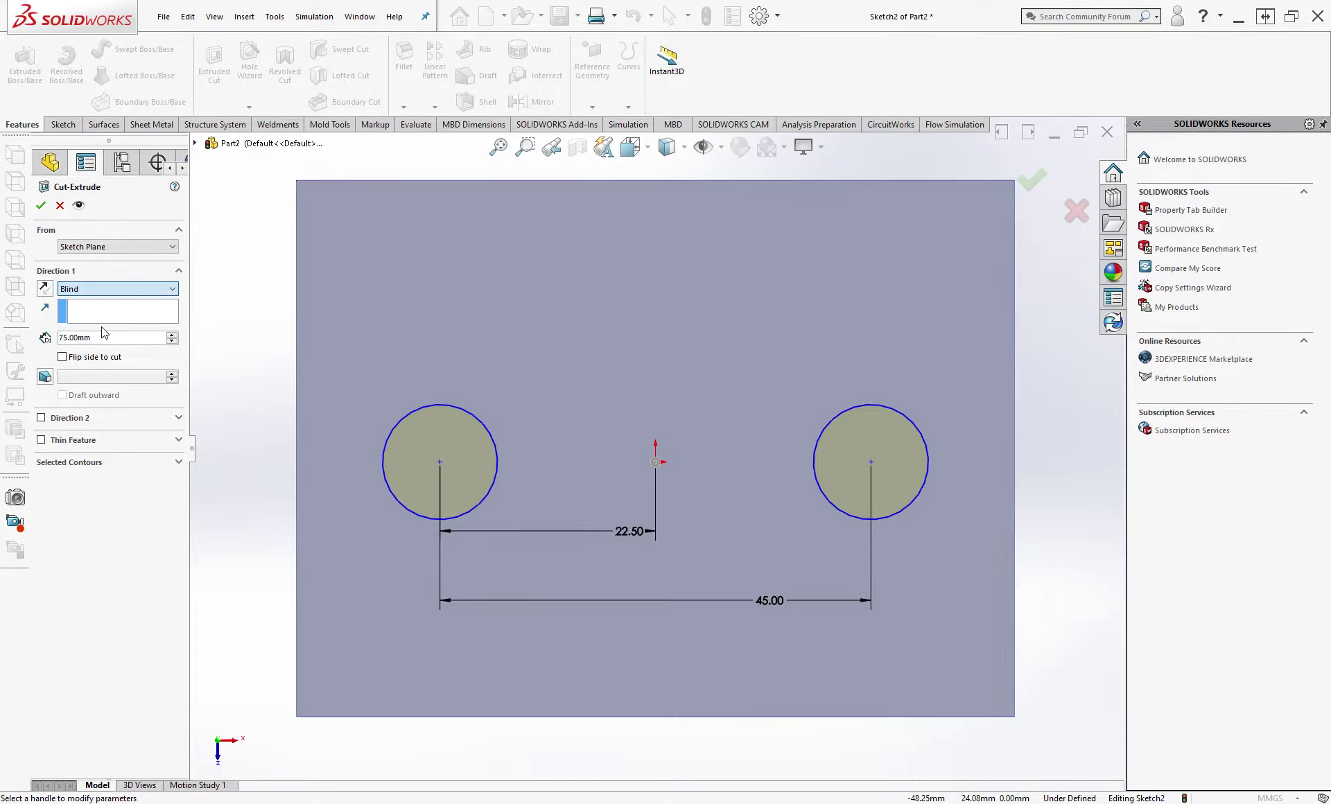
left_click(42, 205)
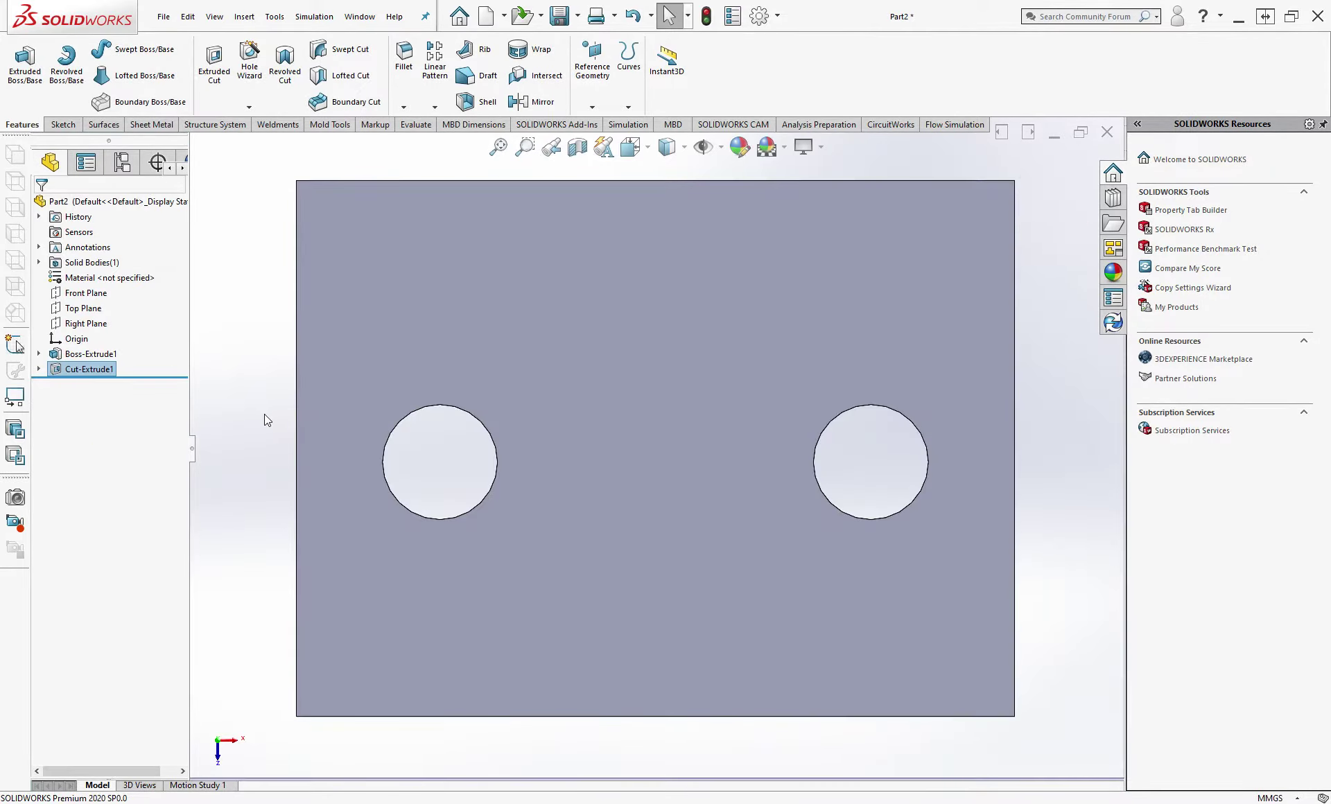
Step: Zoom out and open a new sketch on the Right Plane
key("z")
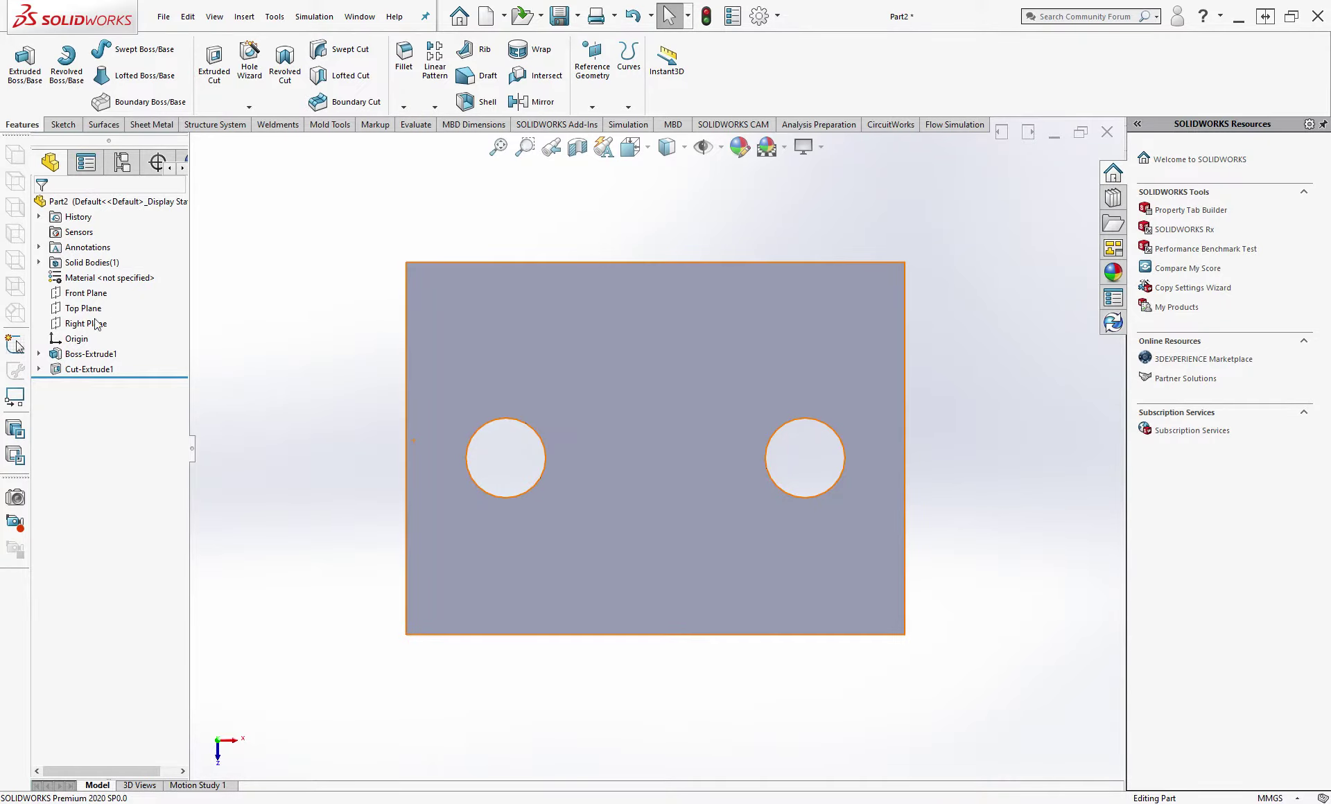
left_click(97, 323)
left_click(83, 295)
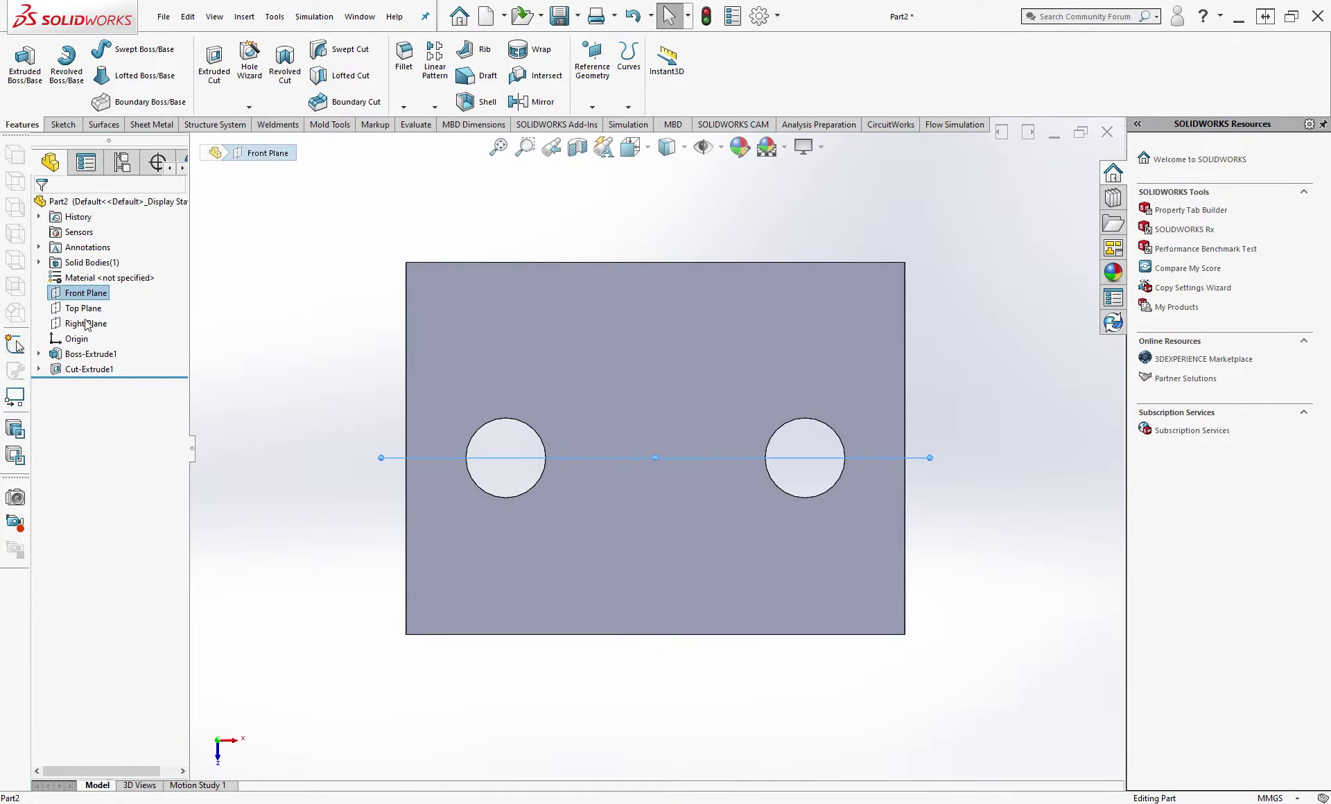
left_click(86, 324)
left_click(102, 310)
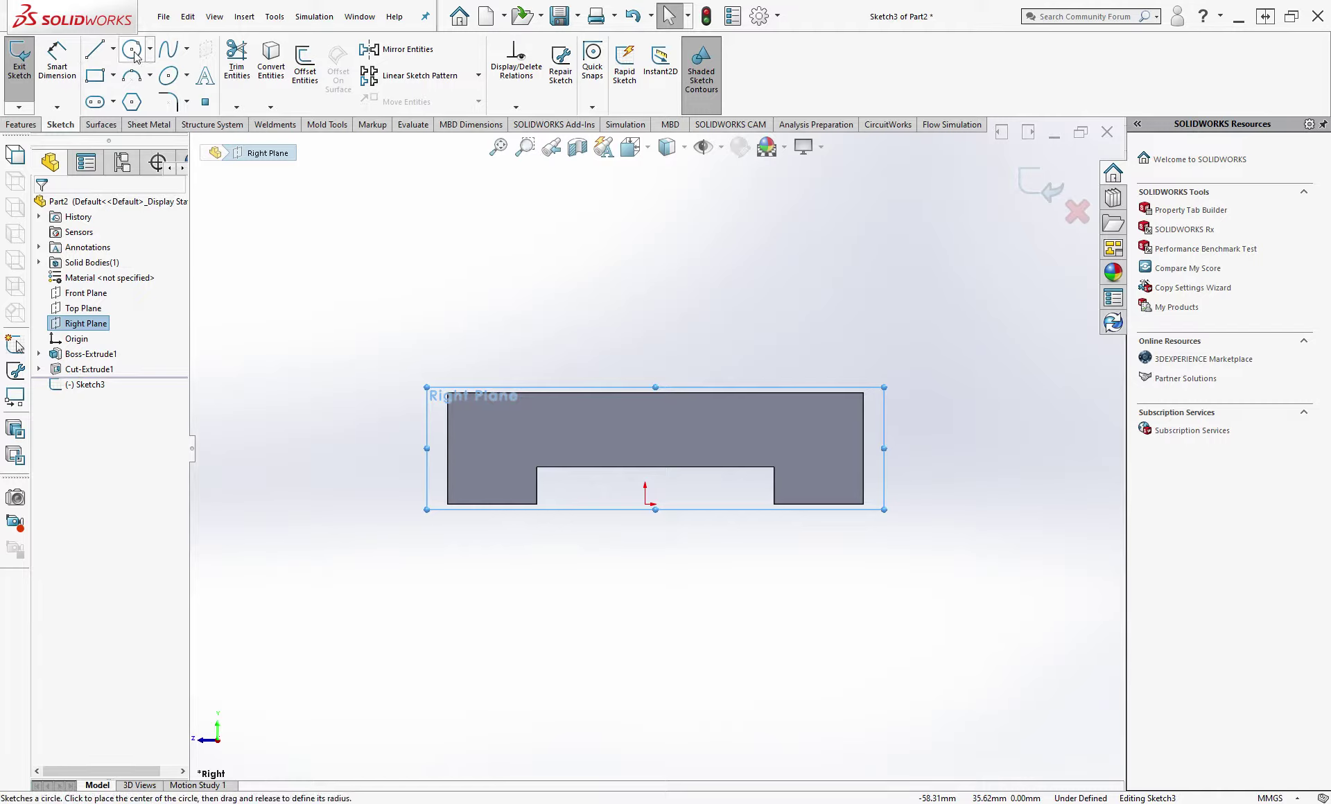
Step: Orbit the part to view its underside and select the narrow bottom face
left_click(95, 48)
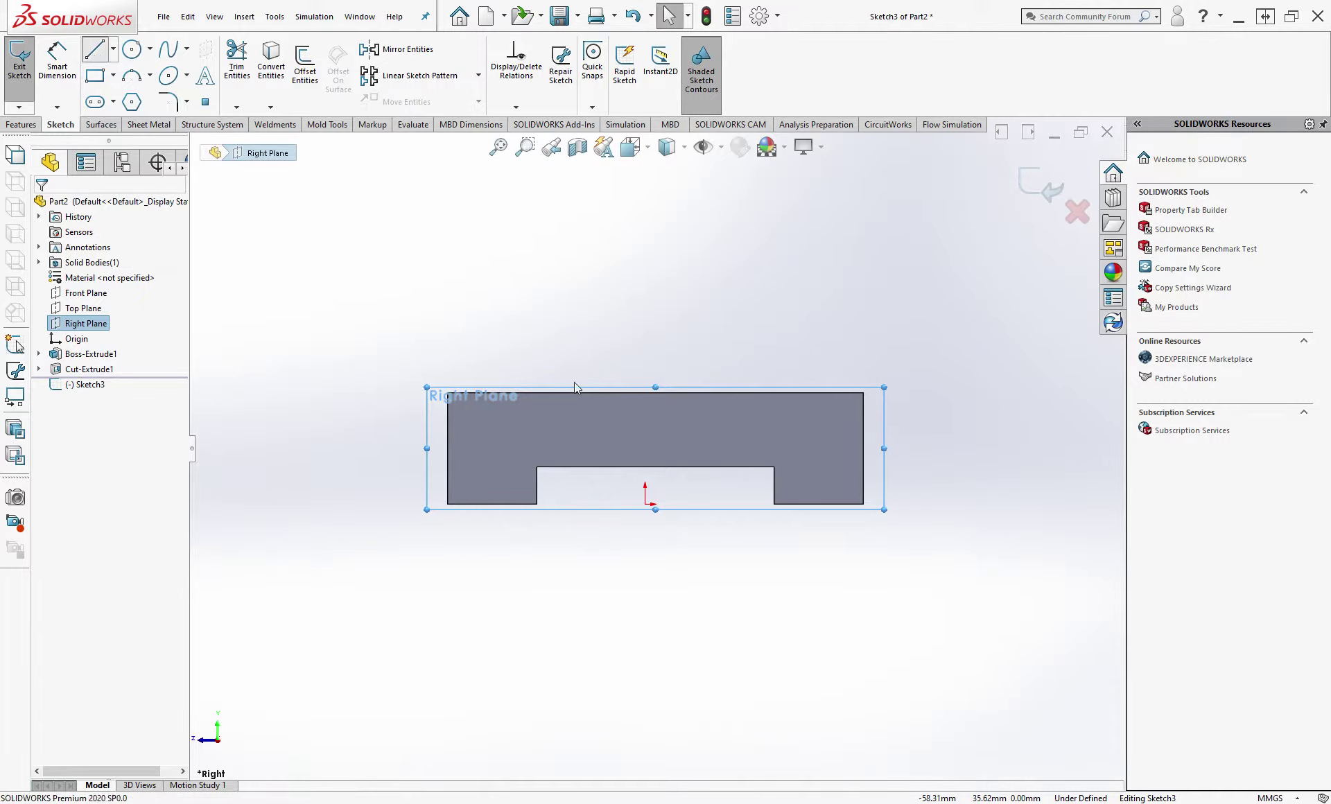
key("z")
key("Escape")
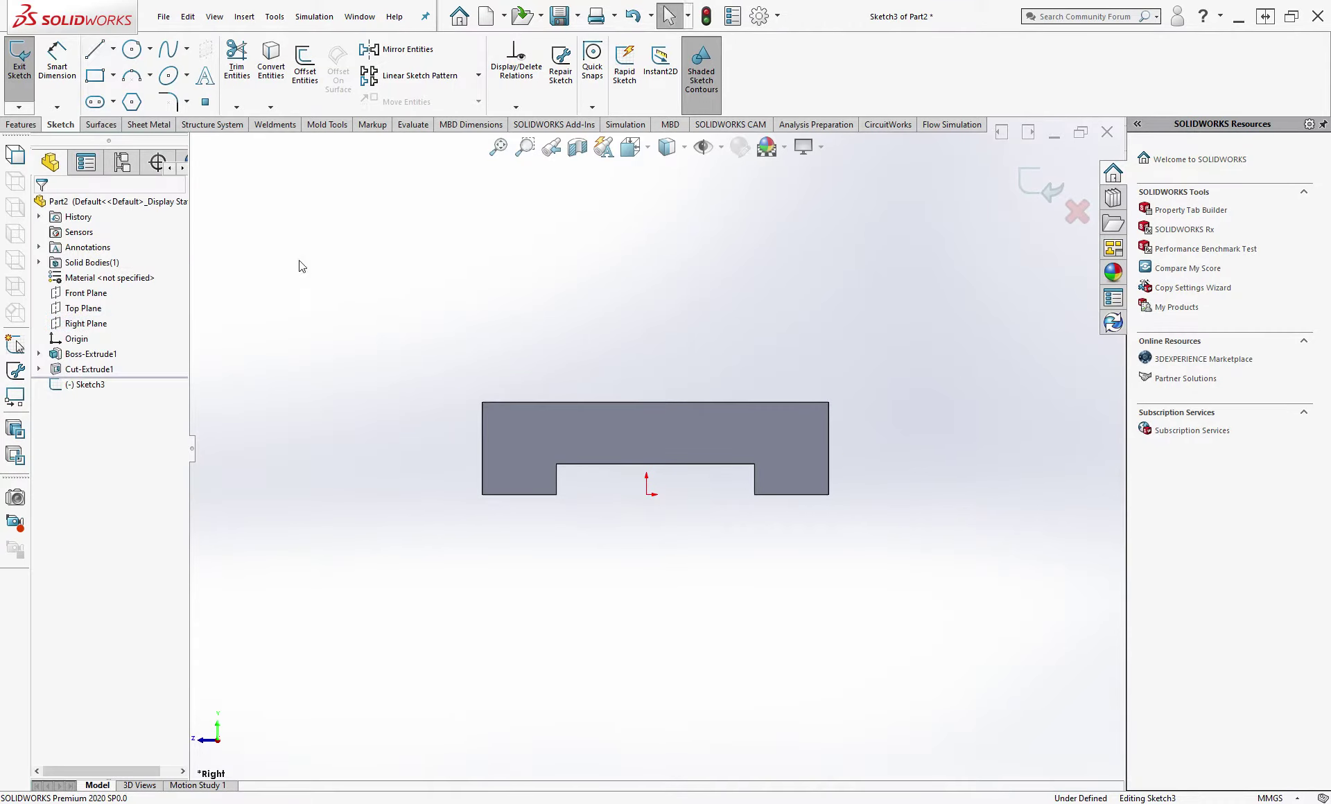
mouse_move(630, 375)
middle_mouse_down()
mouse_move(711, 403)
mouse_move(646, 411)
middle_mouse_up()
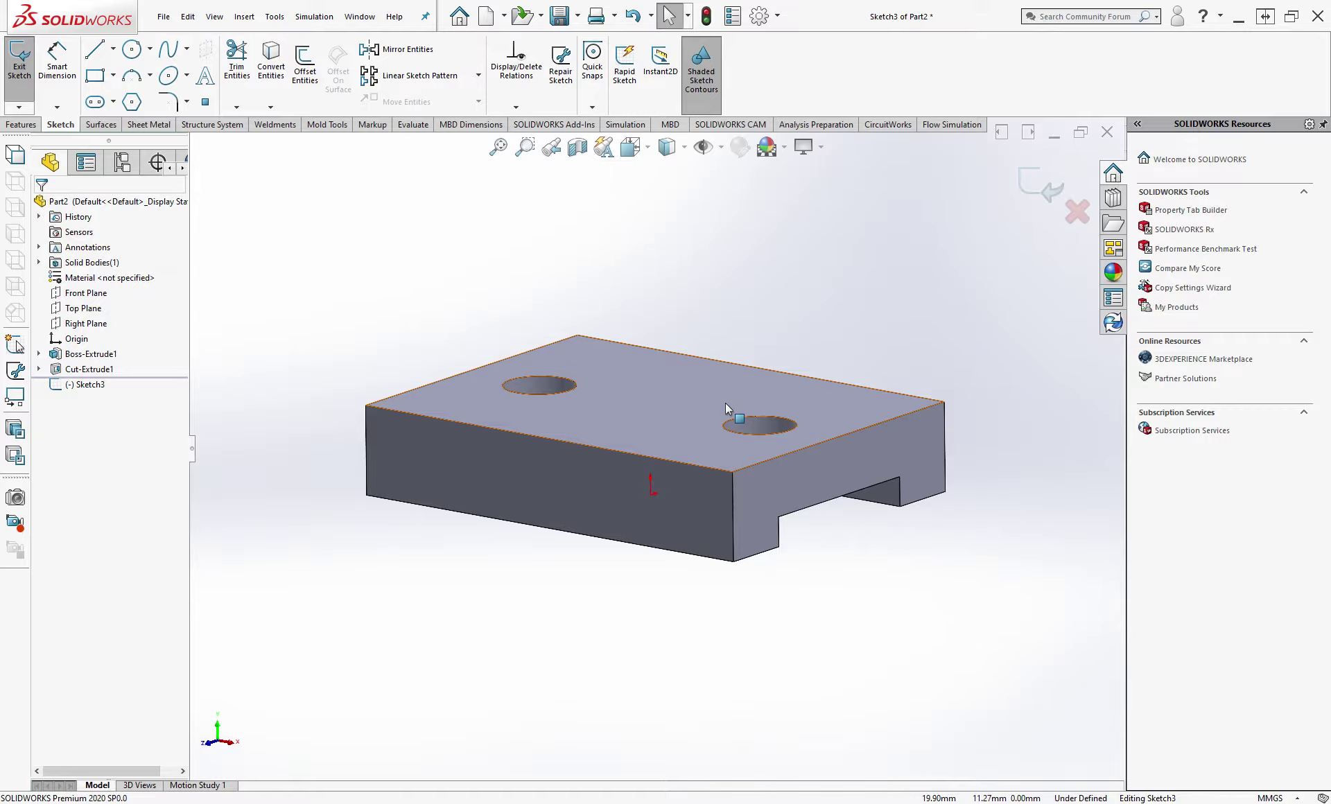
middle_click_drag(718, 421, 671, 380)
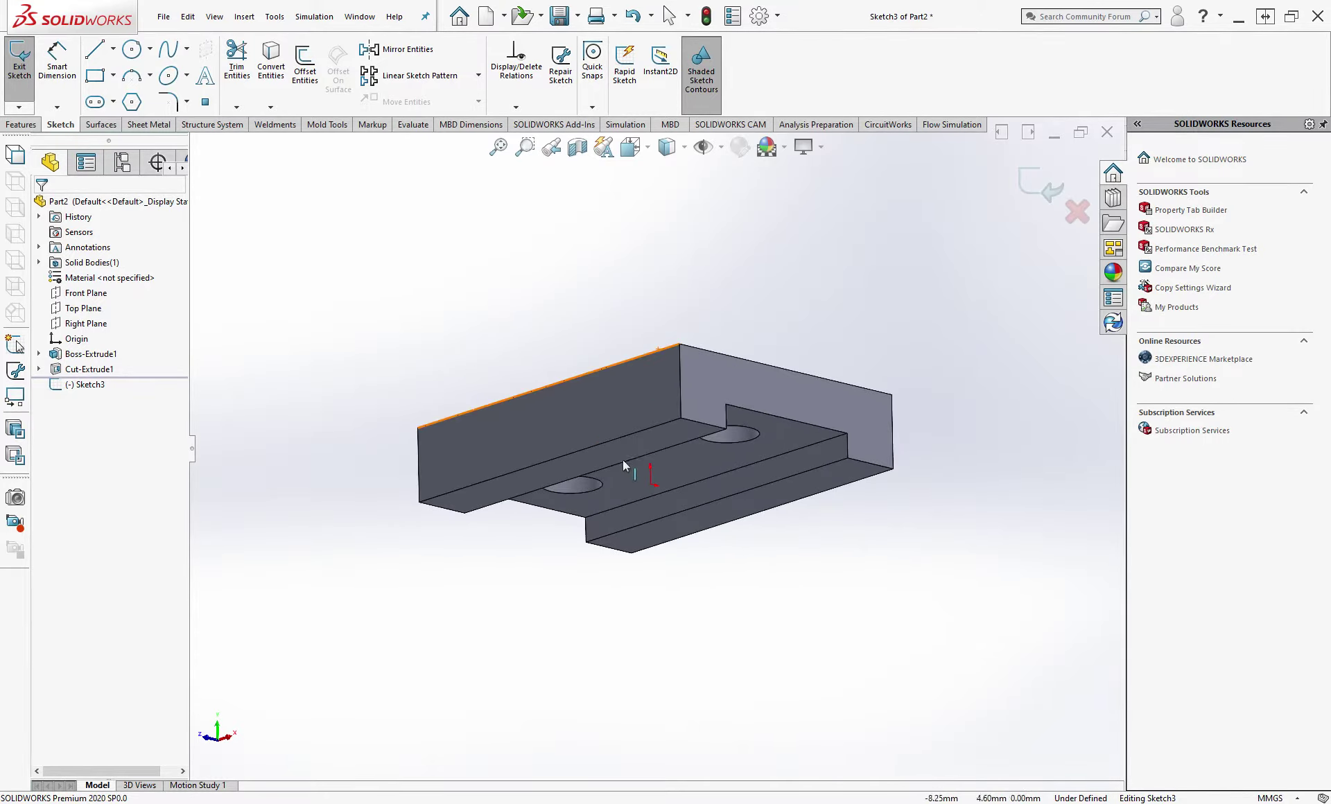
left_click(624, 454)
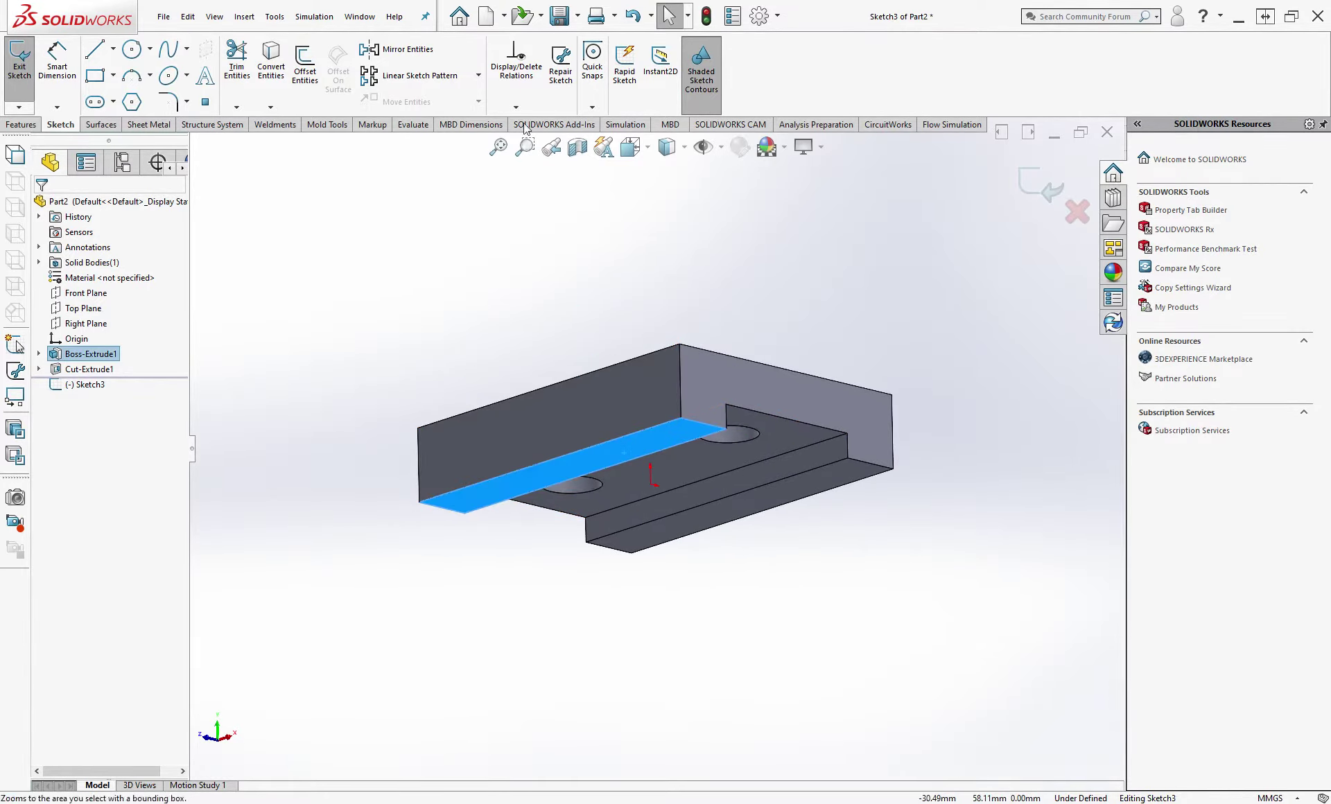
Step: Exit the empty sketch and create Plane1 offset 63 mm, flipped, from the bottom face
left_click(26, 125)
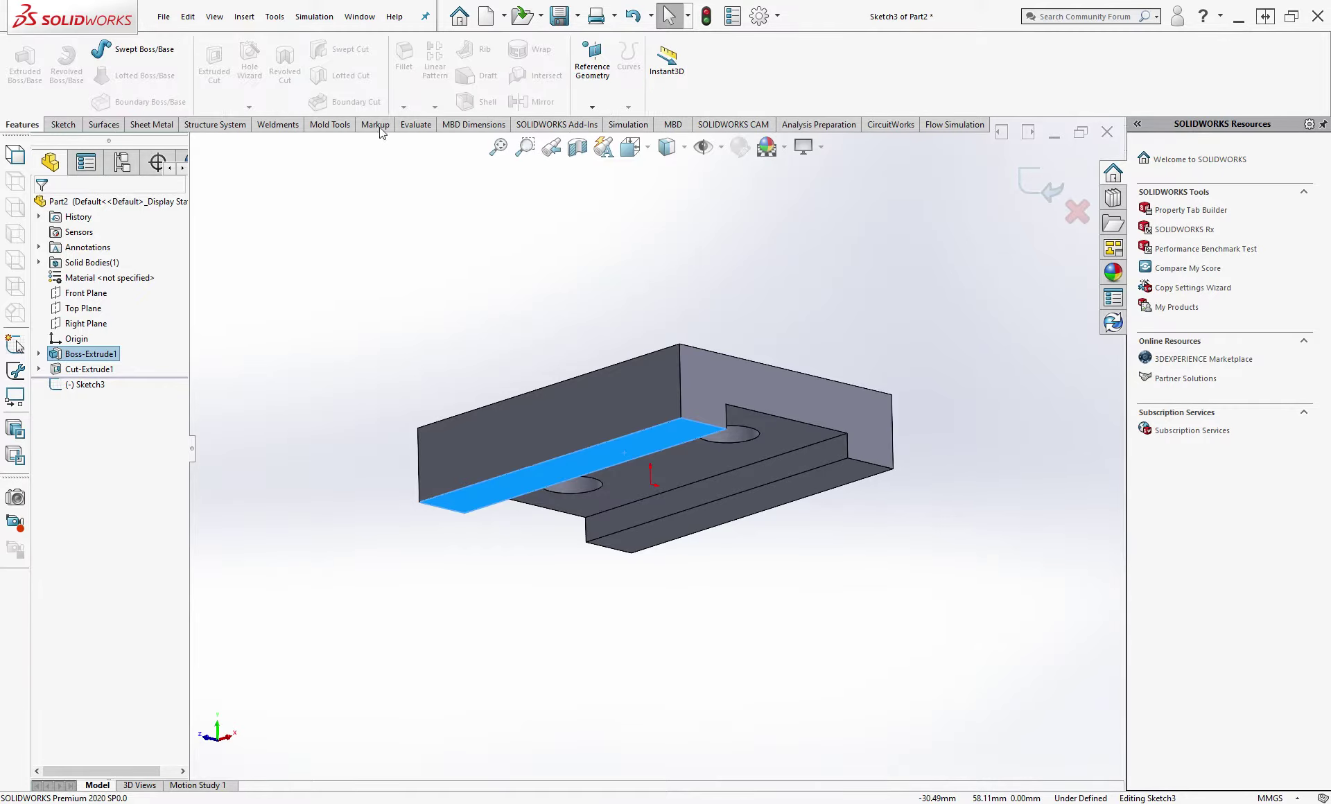
left_click(539, 217)
left_click(707, 17)
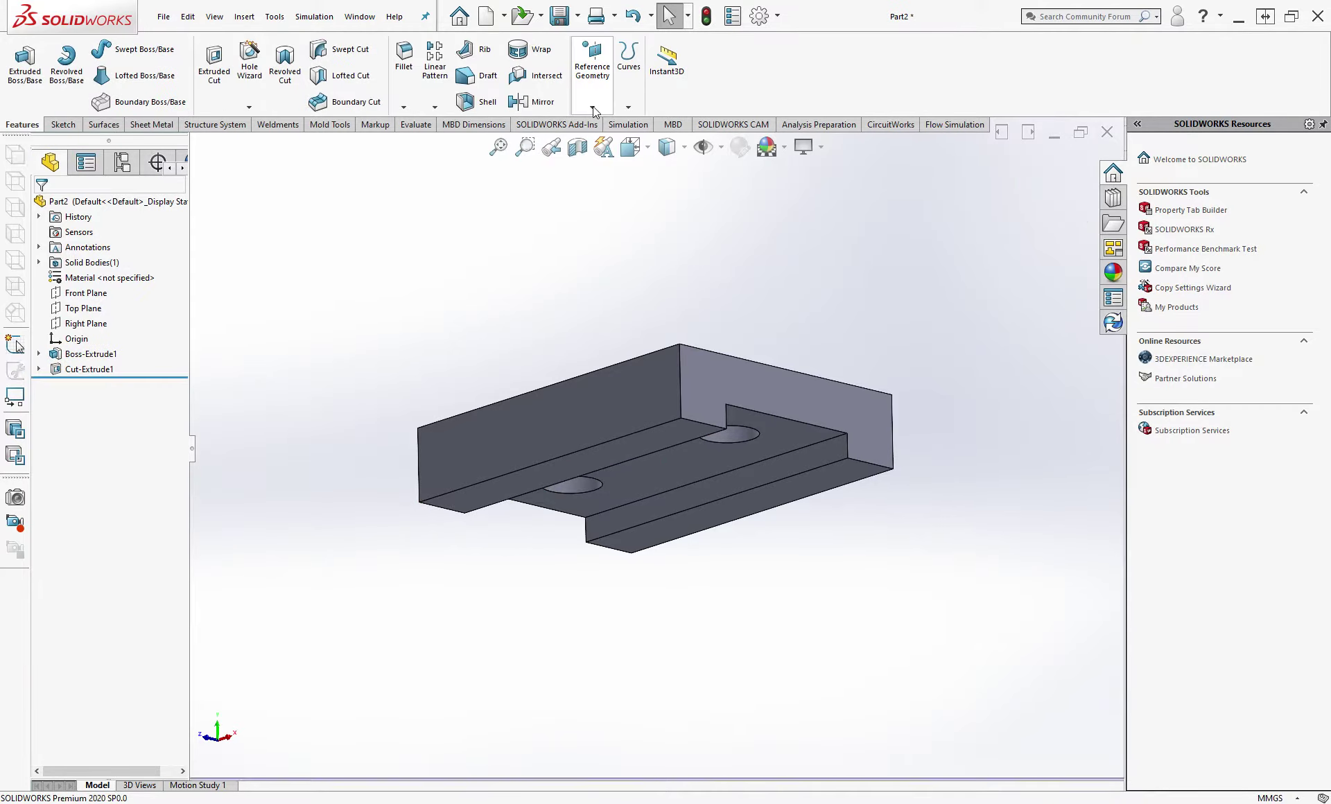
left_click(671, 440)
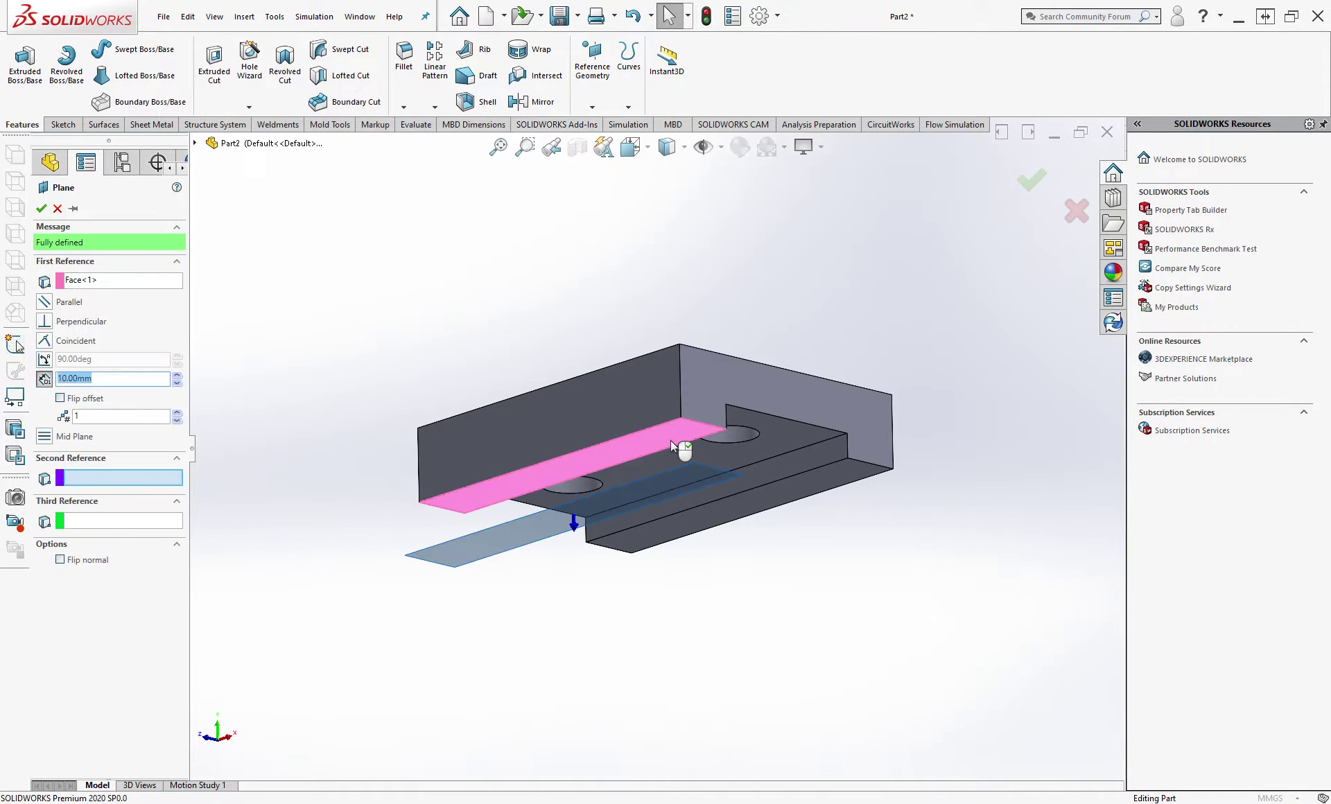
left_click(60, 398)
left_click(115, 379)
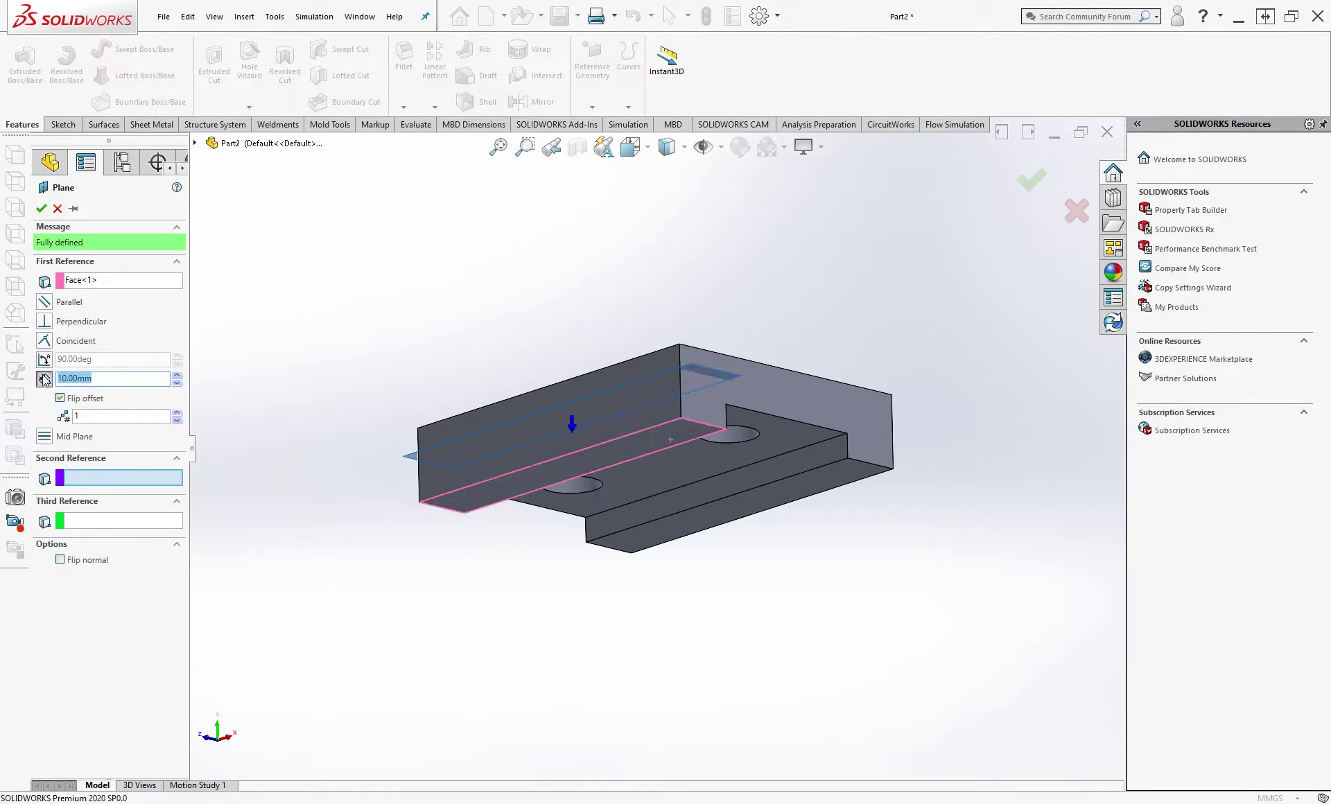
type("63")
key("Return")
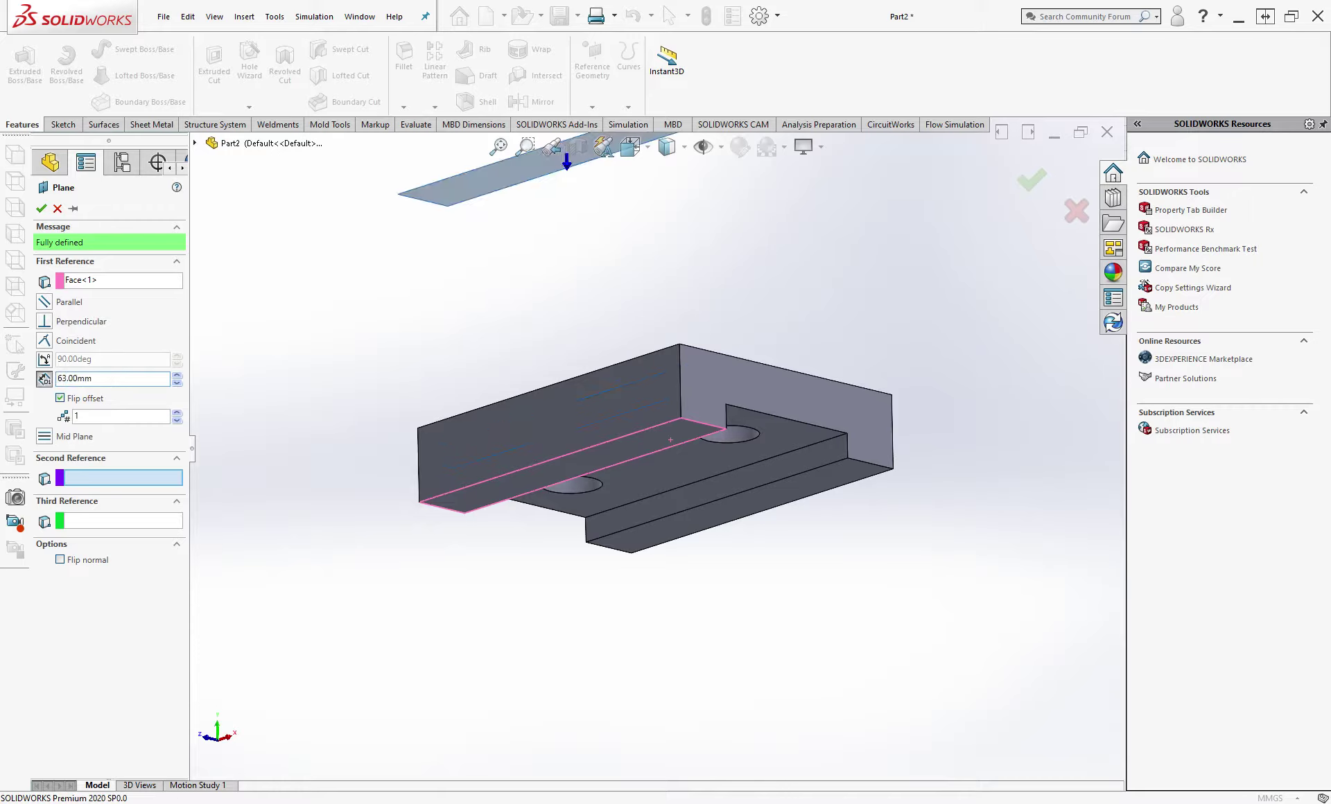
left_click(42, 209)
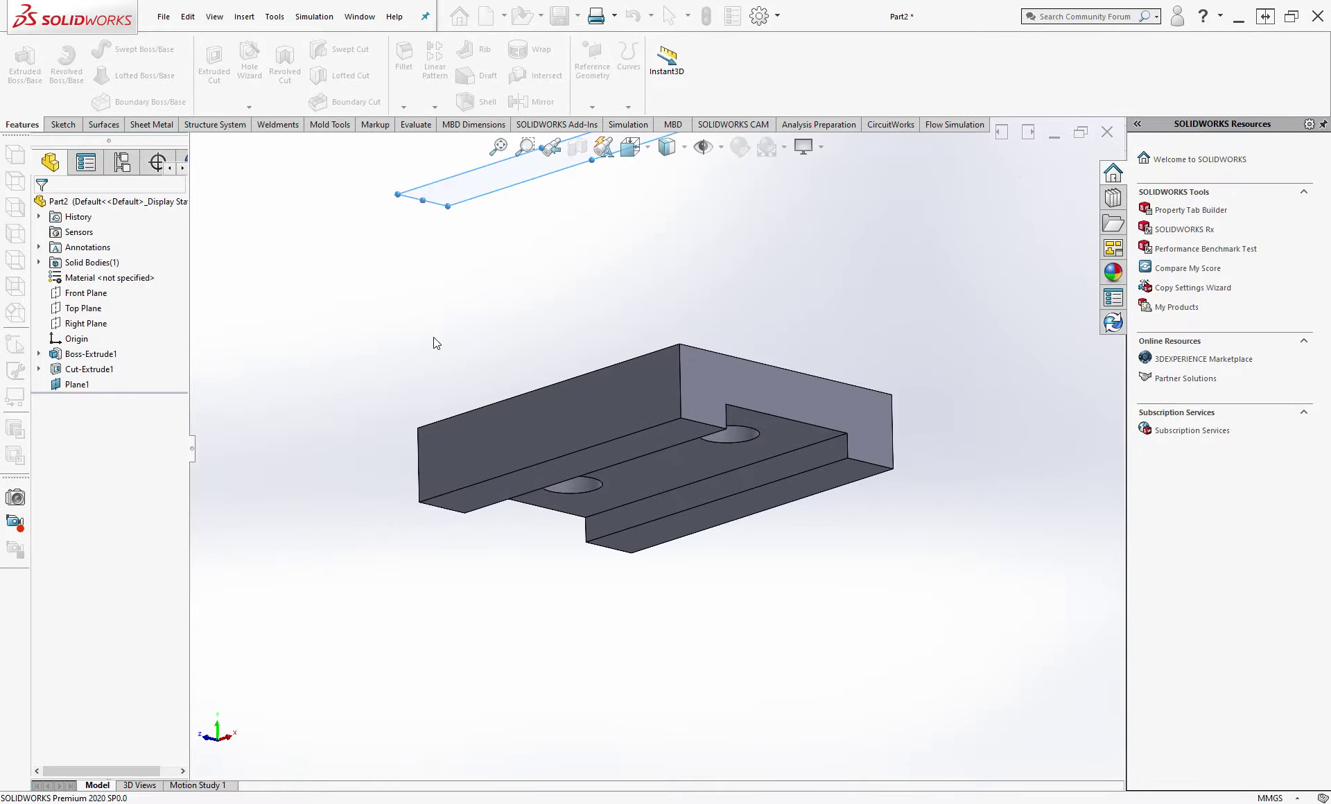
middle_click_drag(758, 342, 644, 302)
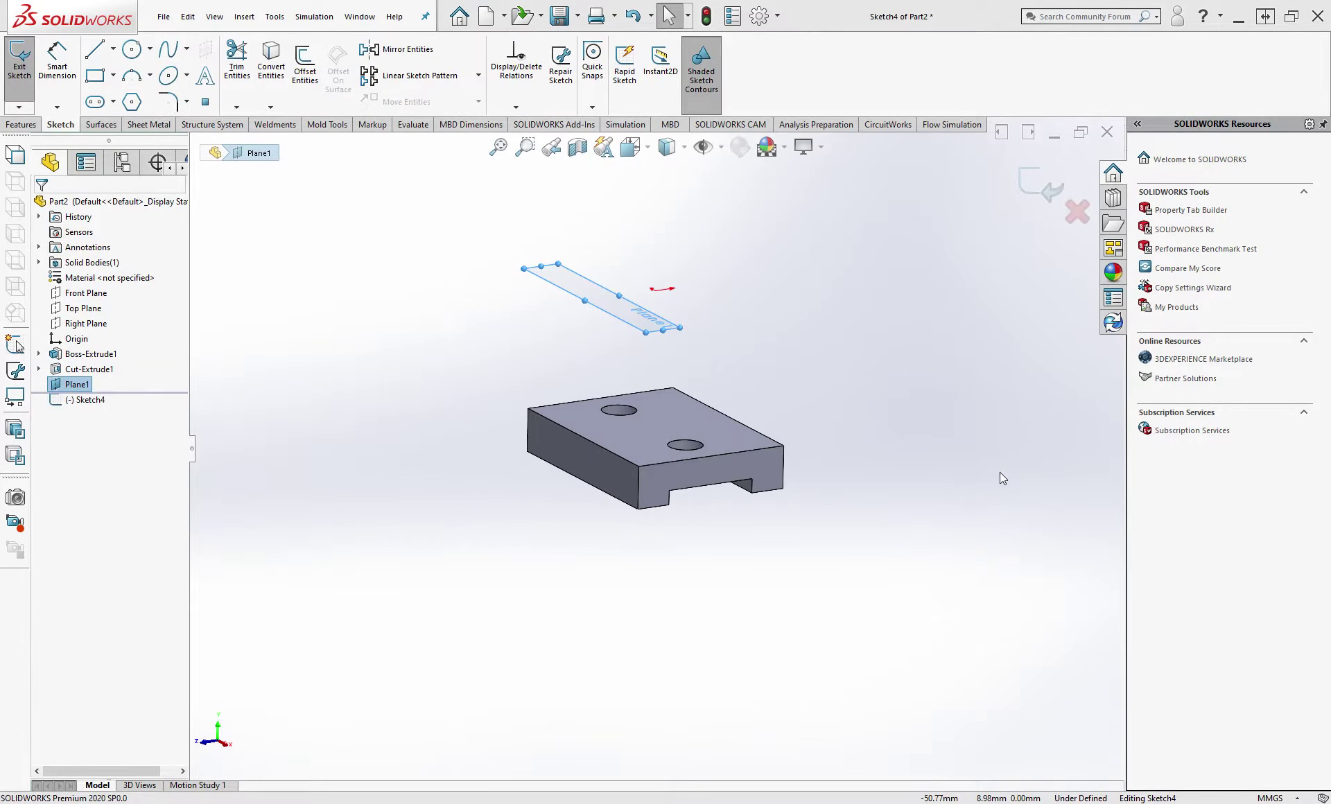
Step: View Plane1 normal and draw an 18 mm radius circle above the block
key("ctrl+8")
key("f")
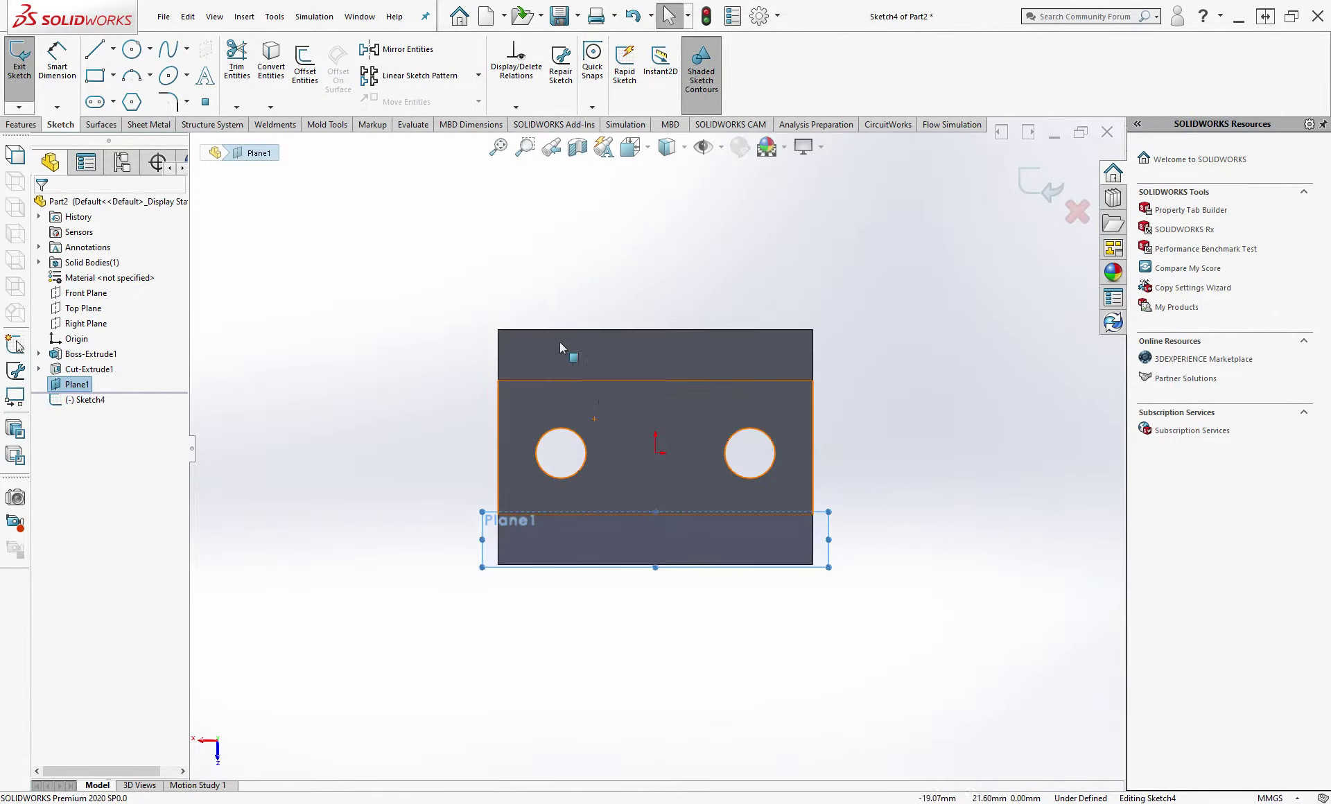
left_click(132, 49)
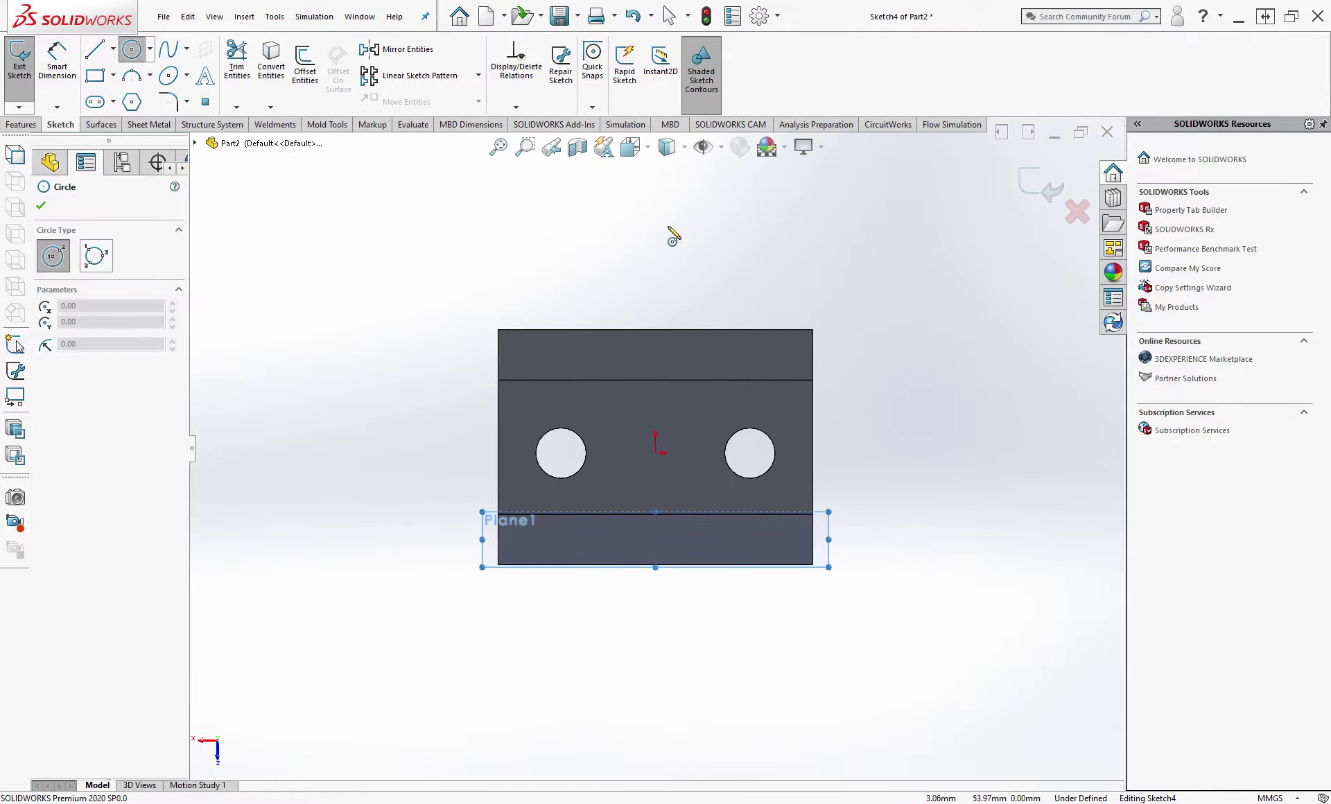
left_click(655, 267)
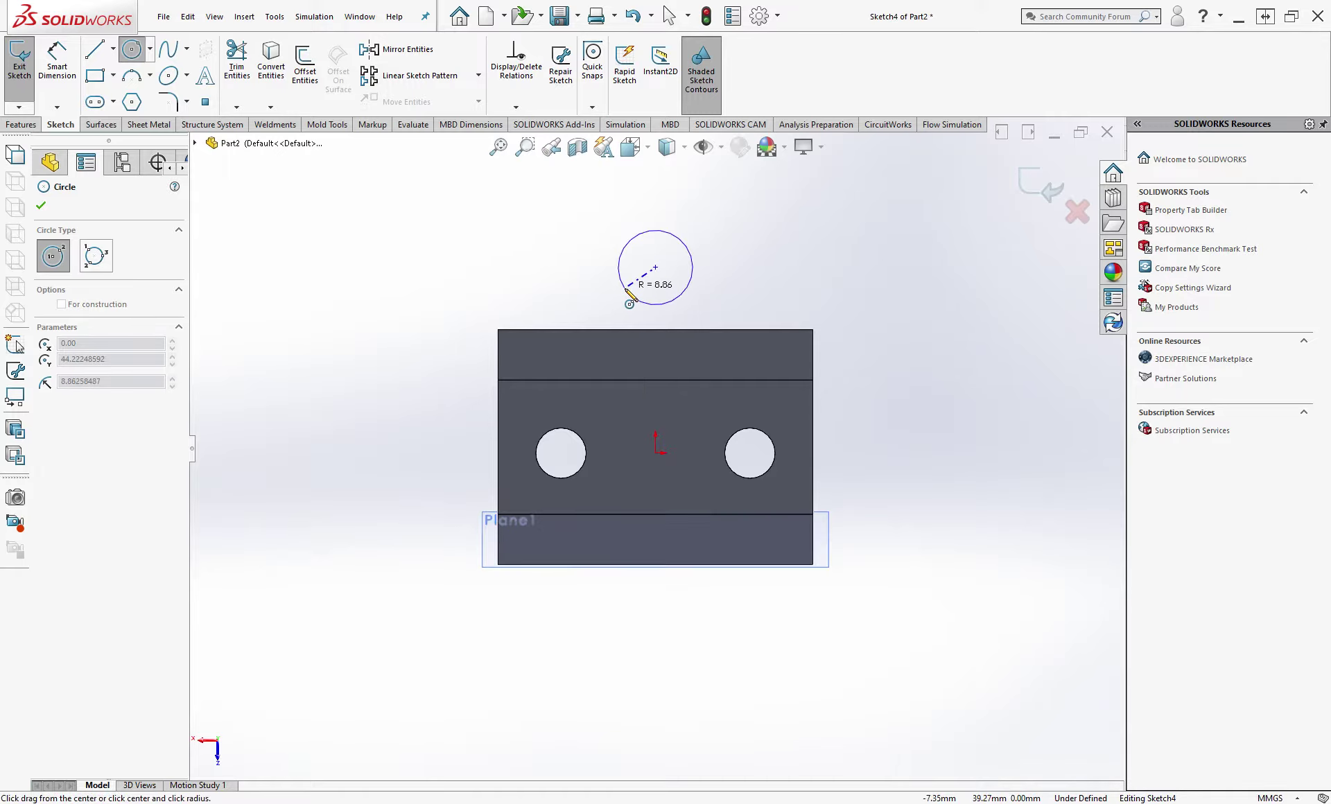
left_click(630, 298)
type("36")
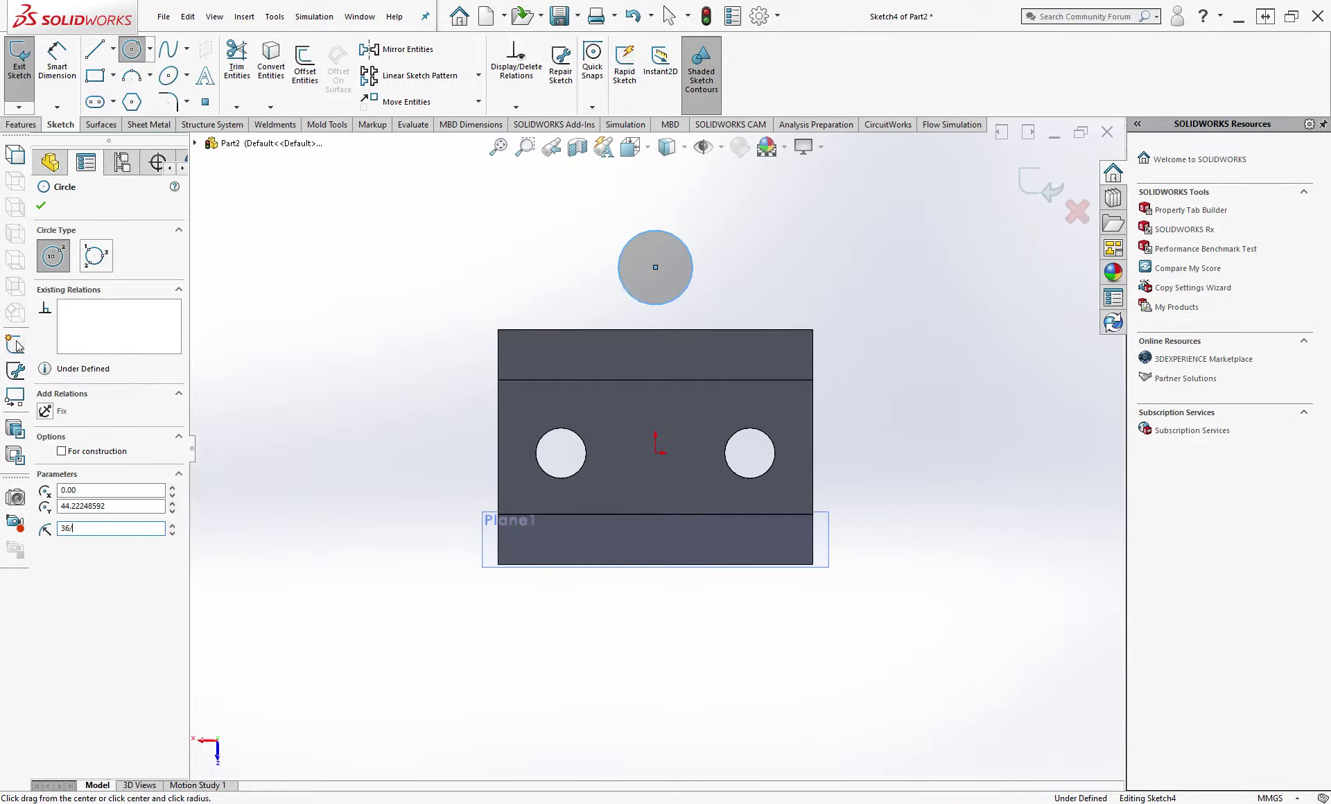
type("2")
key("Return")
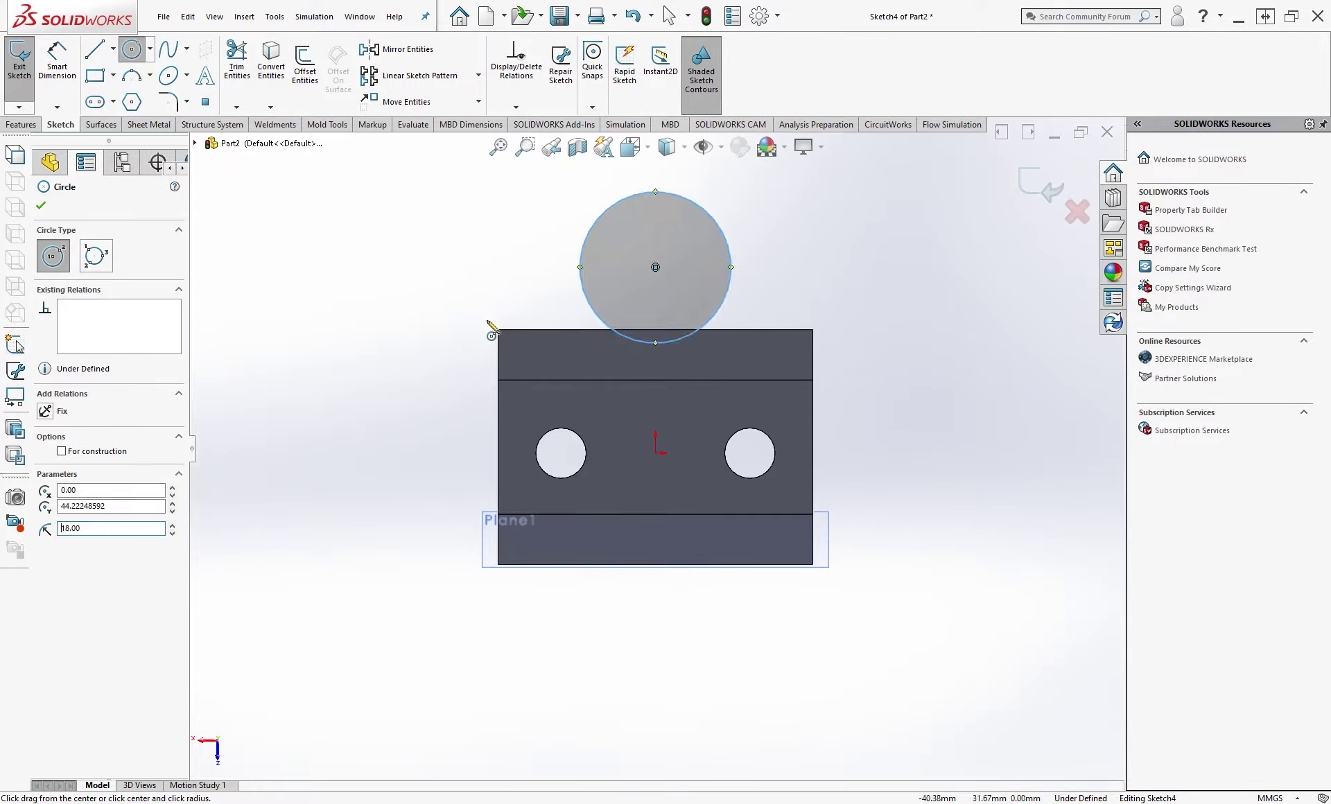
Step: Add a concentric inner circle of 11 mm radius at the same centre
left_click(655, 267)
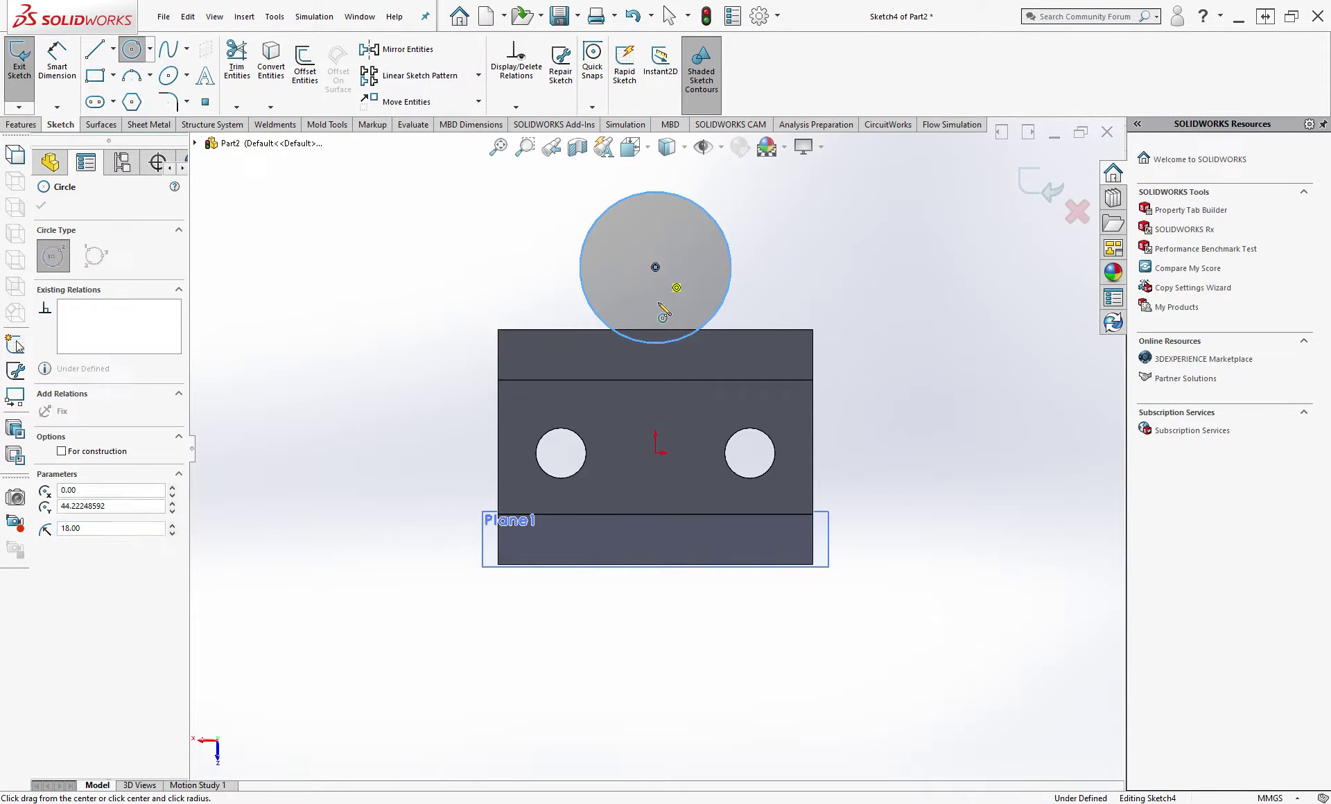
left_click(658, 302)
type("11")
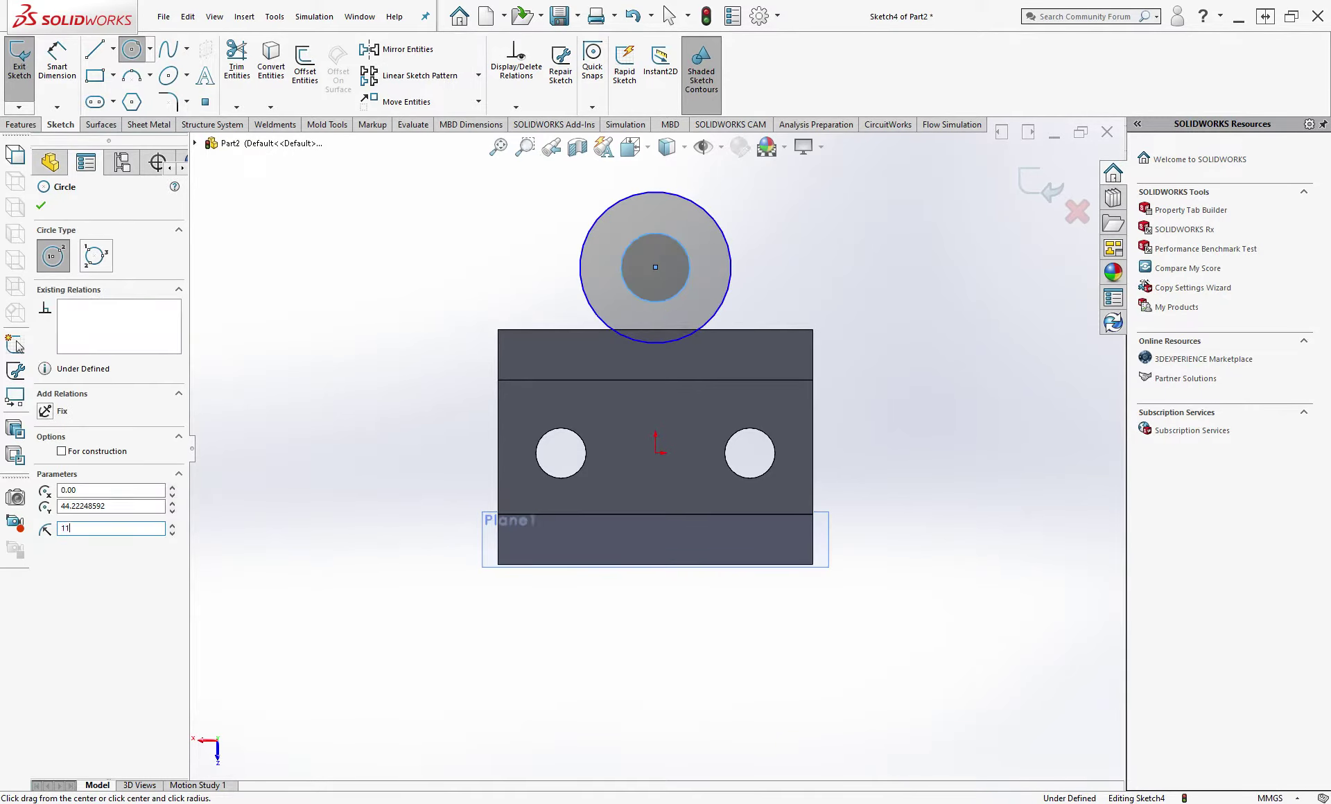
key("Return")
left_click(38, 206)
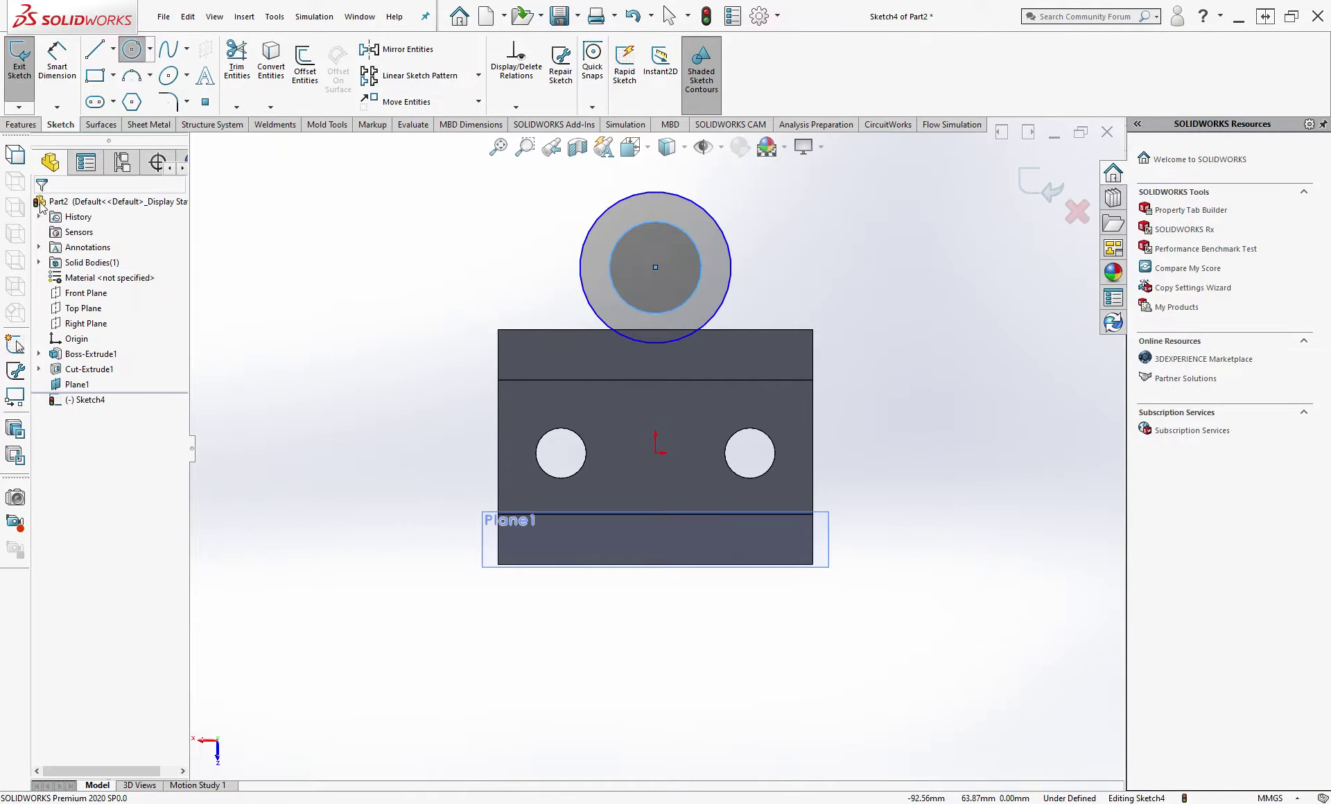
left_click(57, 59)
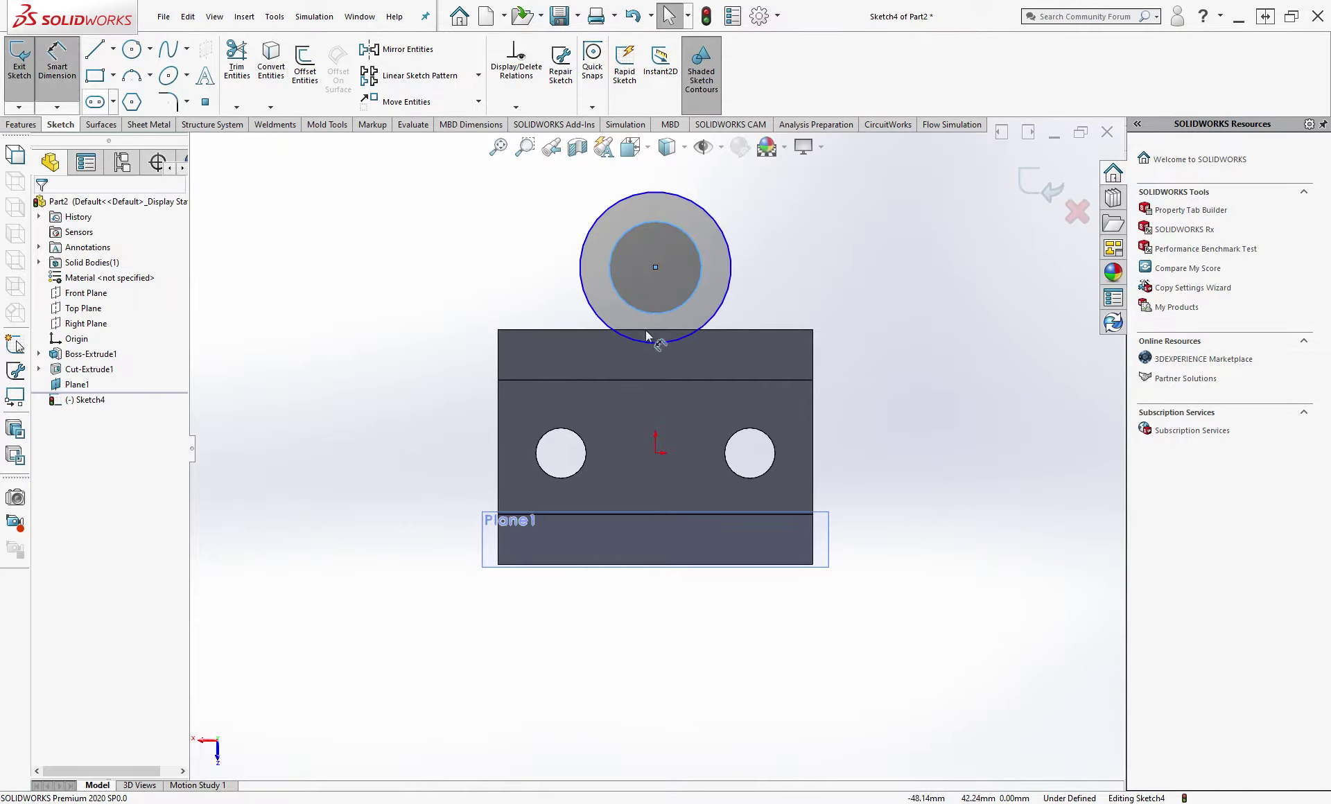
Step: Dimension the tube circles Ø36 and Ø22 and set their centre 100 mm above the block's bottom edge
left_click(726, 299)
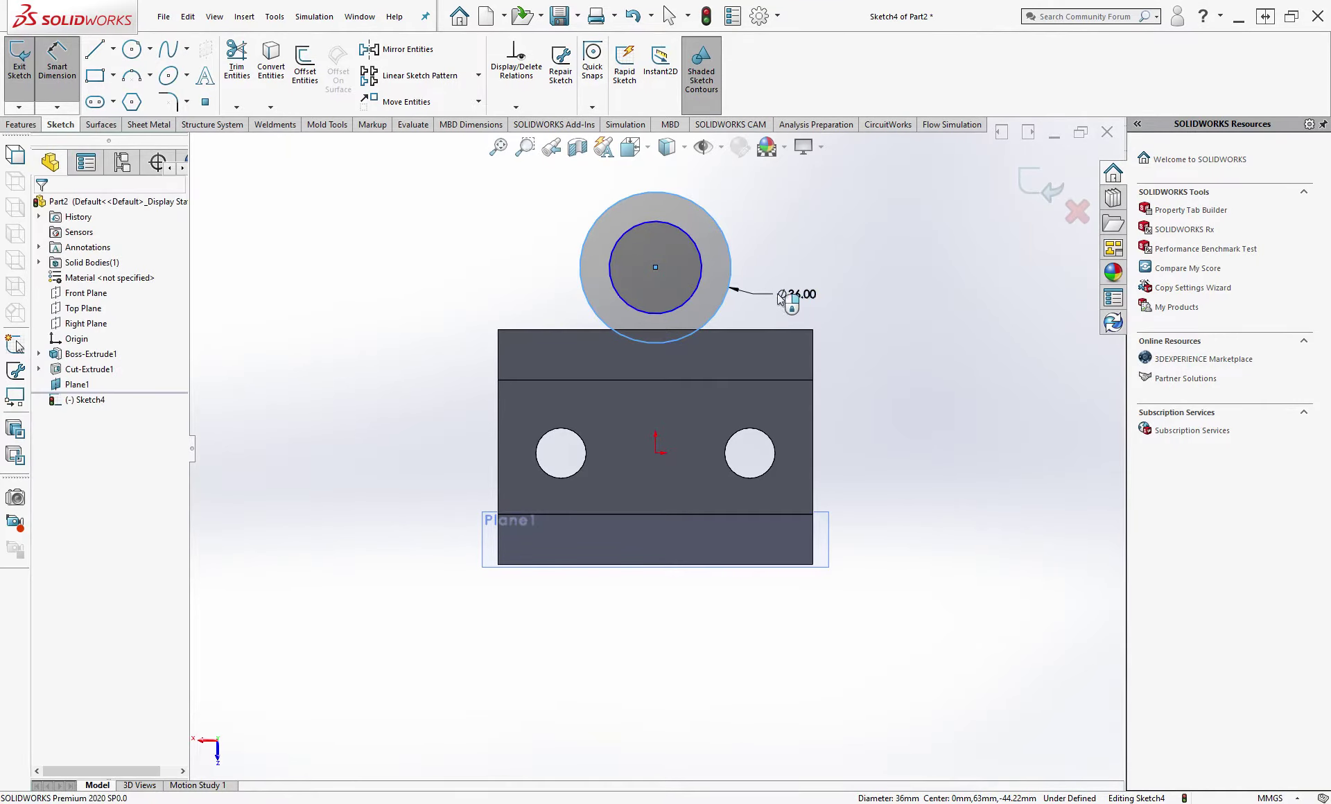
left_click(797, 298)
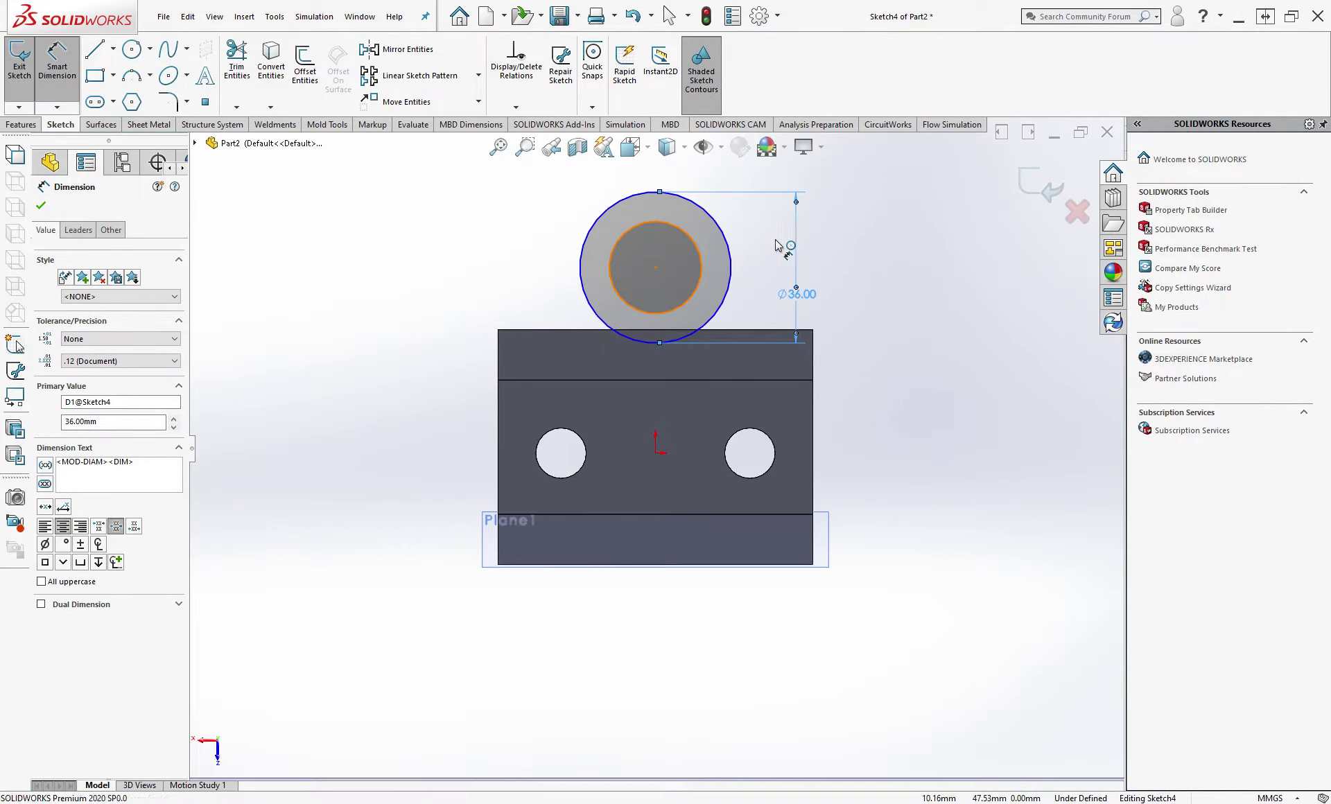
left_click(718, 257)
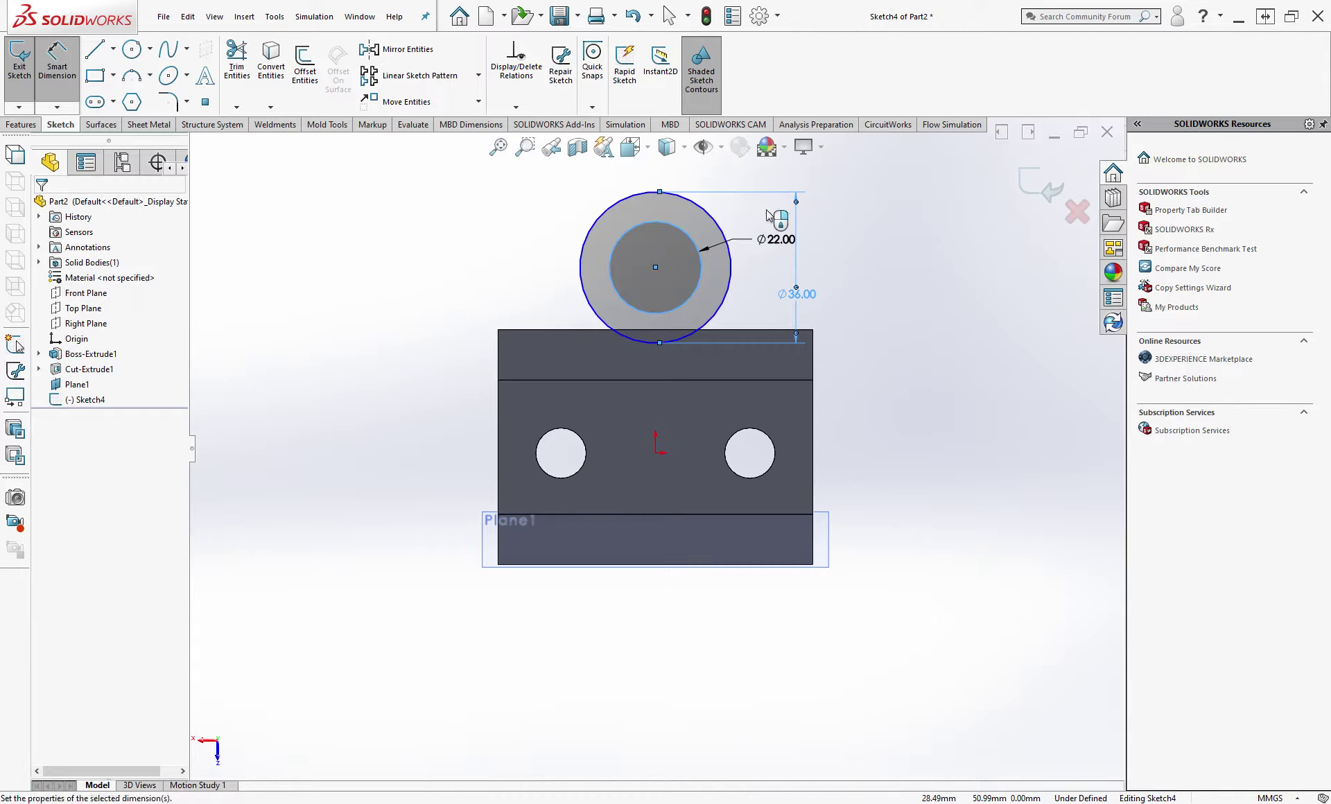
left_click(775, 239)
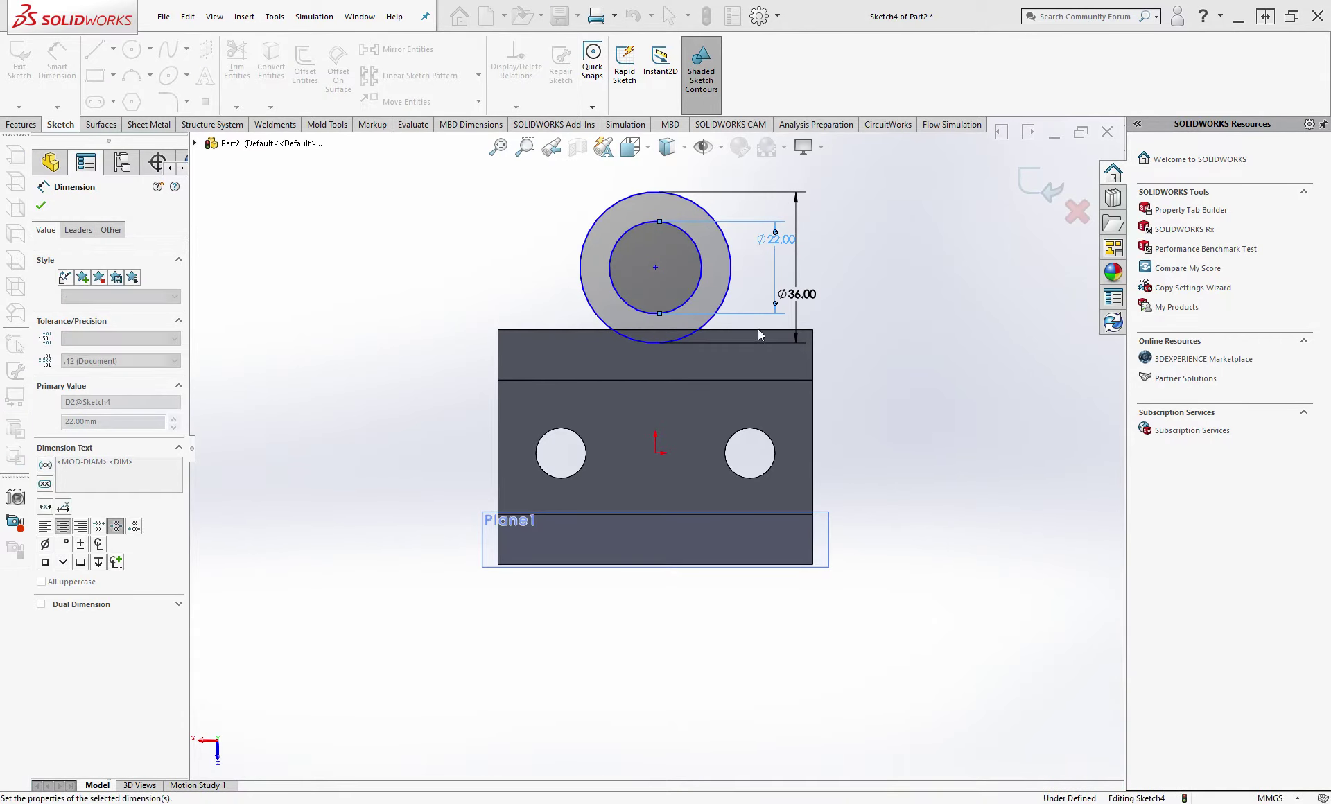
left_click(721, 565)
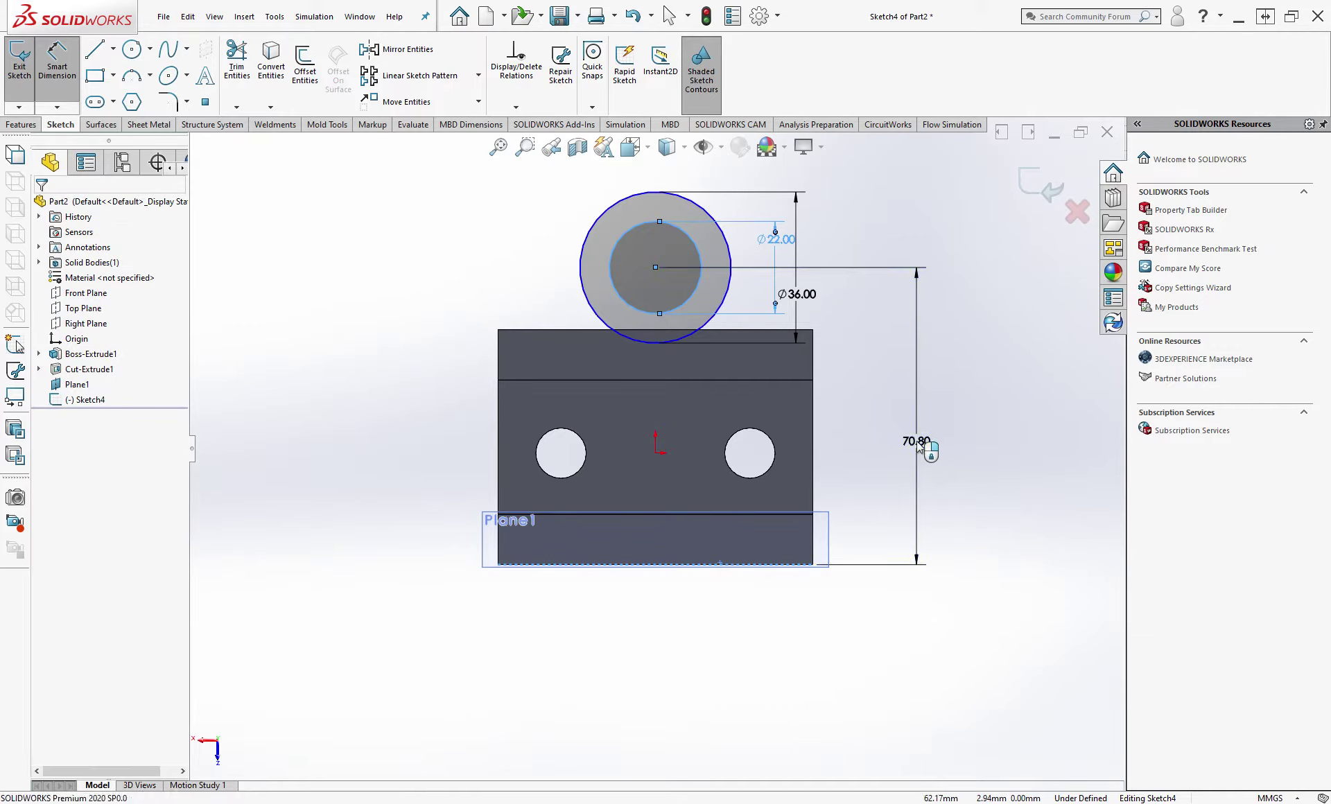
left_click(918, 447)
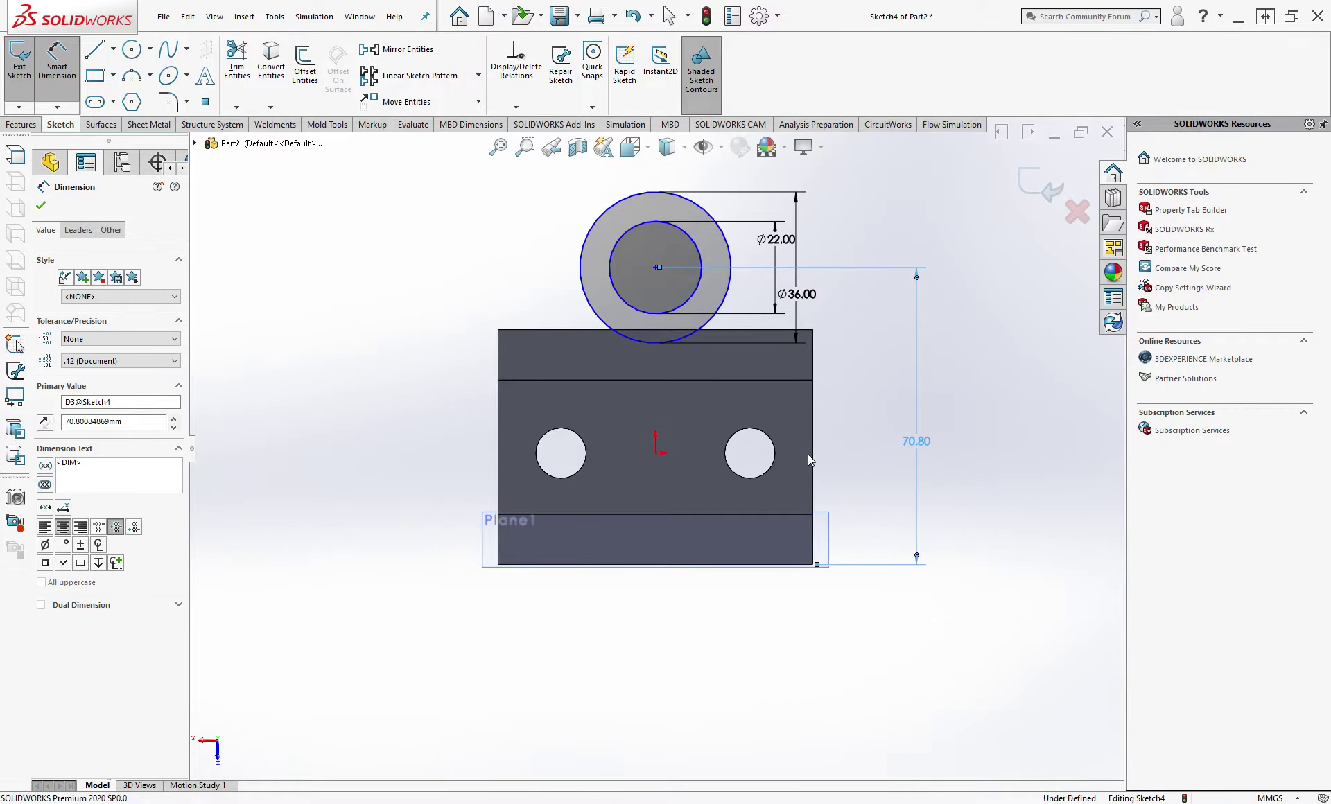
type("100")
scroll(671, 372, "up", 3)
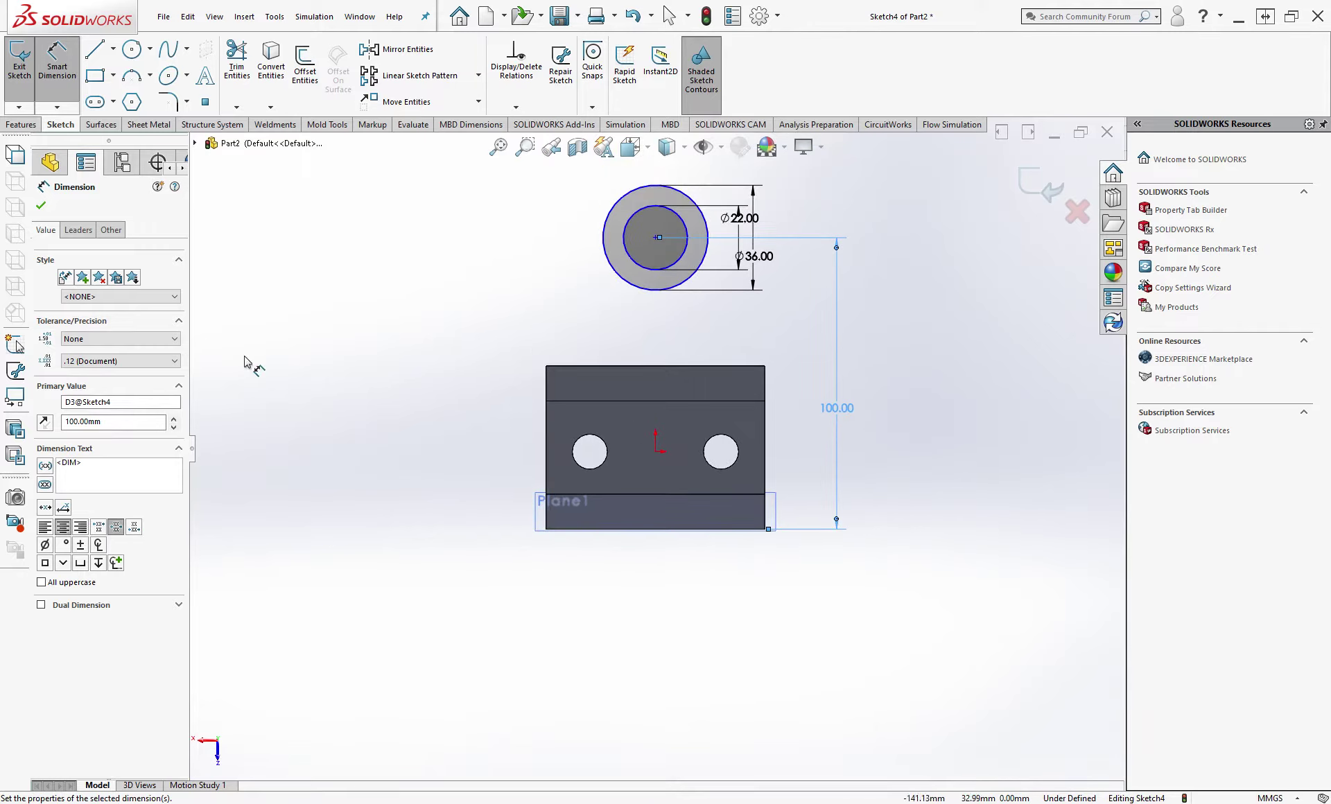
left_click(36, 125)
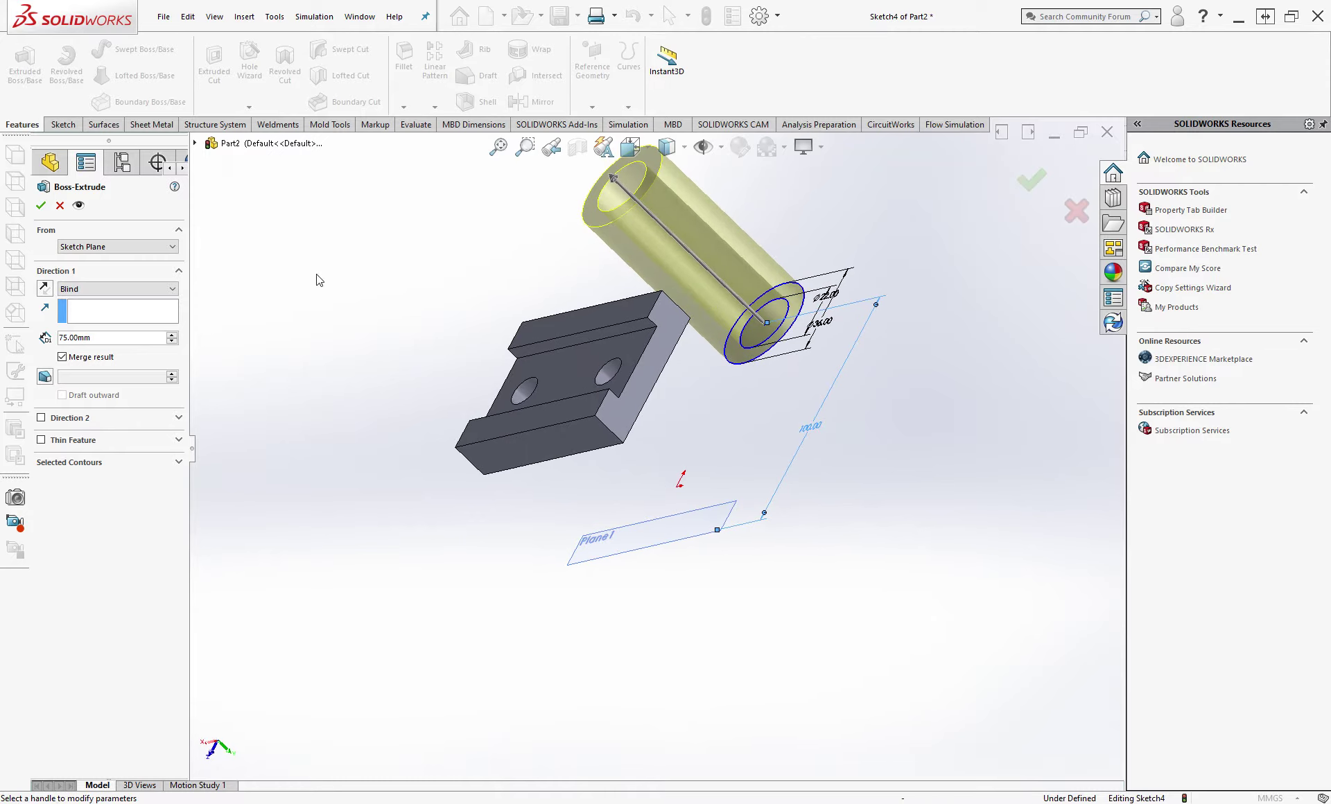
Step: Change the Blind Boss-Extrude depth from 75 mm to 25 mm and check the shorter tube preview
left_click_drag(97, 337, 62, 339)
type("2")
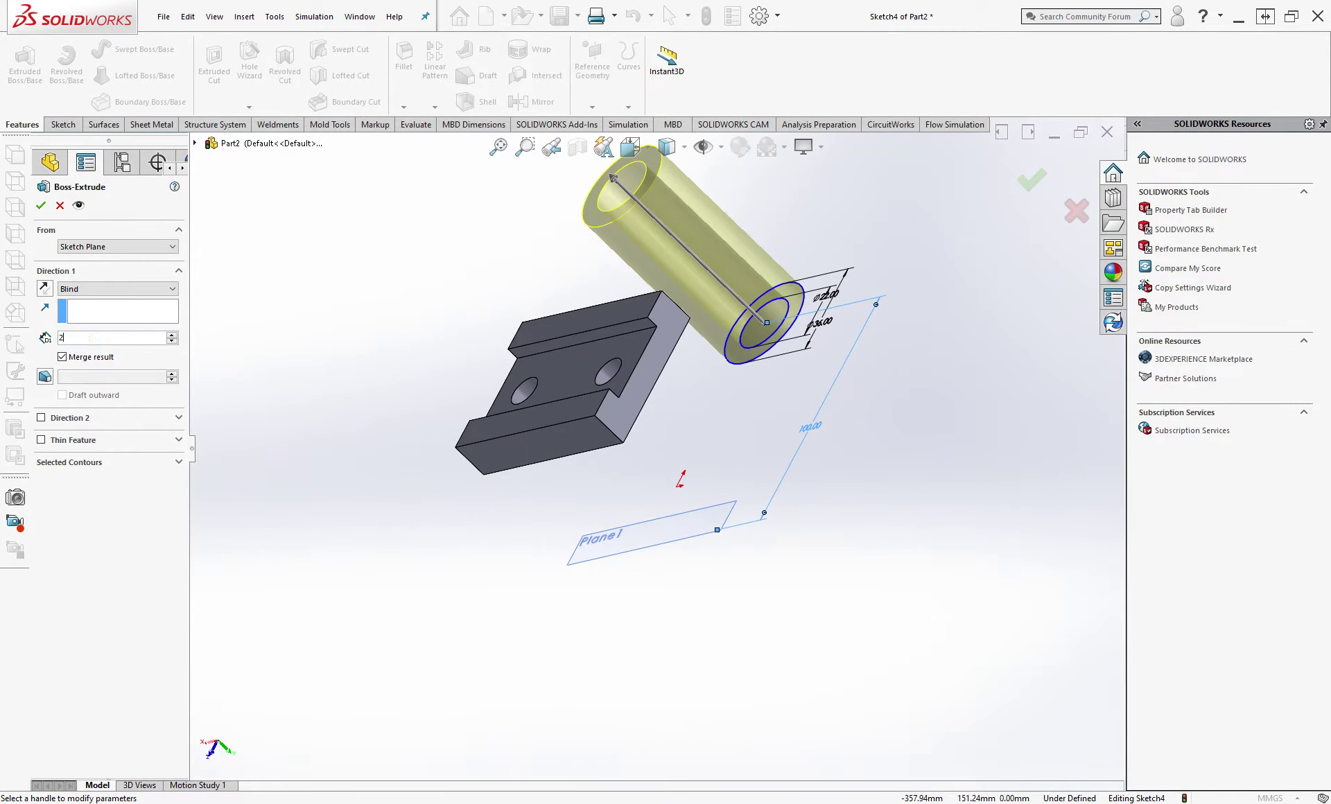
type("5")
key("Return")
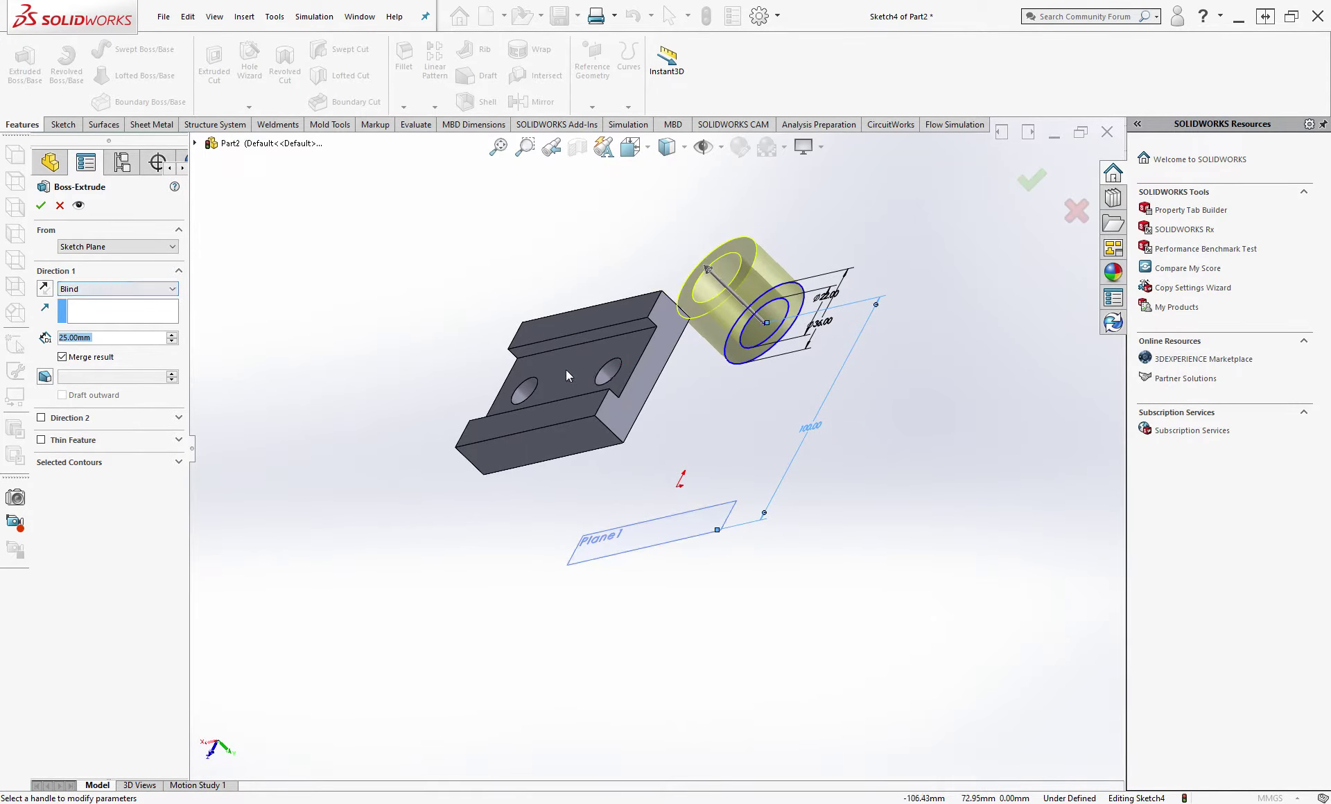
mouse_move(566, 369)
middle_mouse_down()
mouse_move(409, 63)
mouse_move(61, 232)
middle_mouse_up()
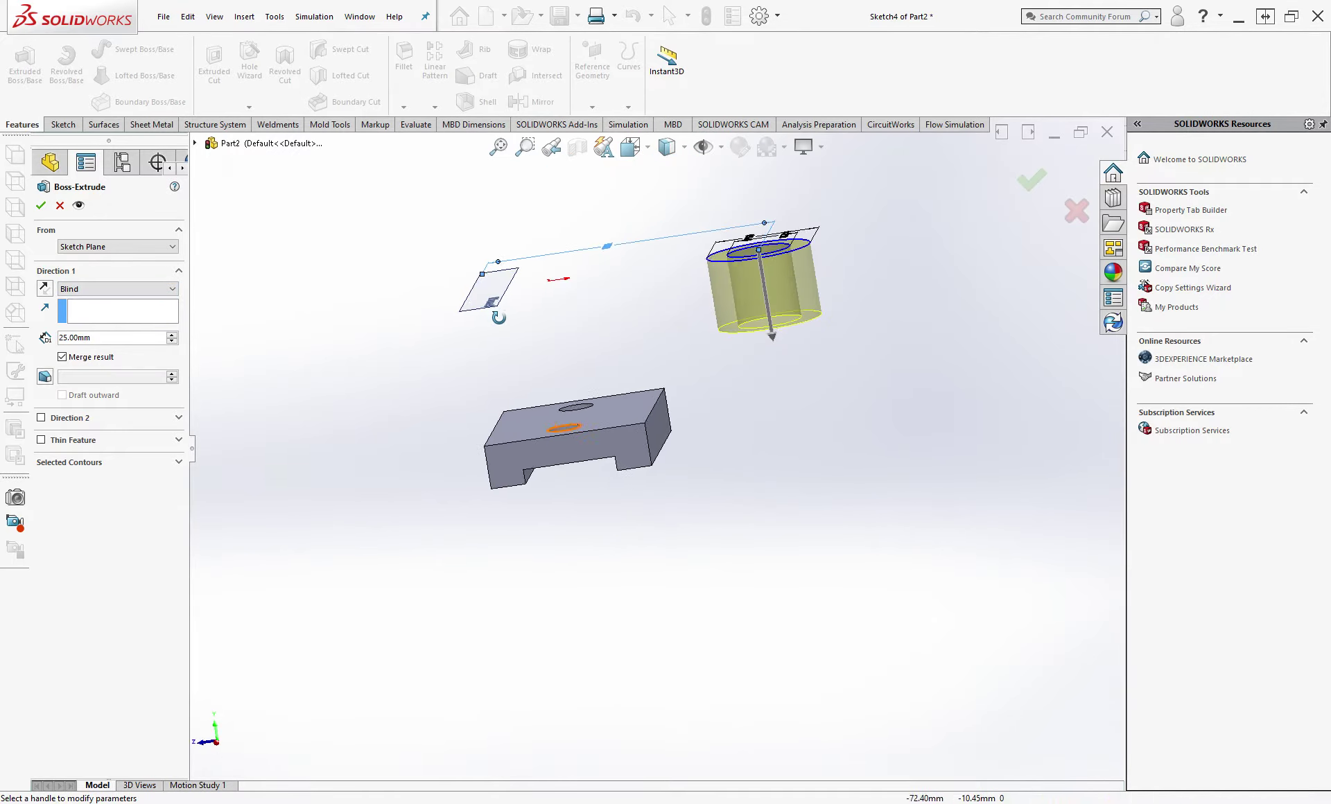
Step: Confirm the 25 mm tube boss and start a new sketch on the Right Plane
left_click(40, 206)
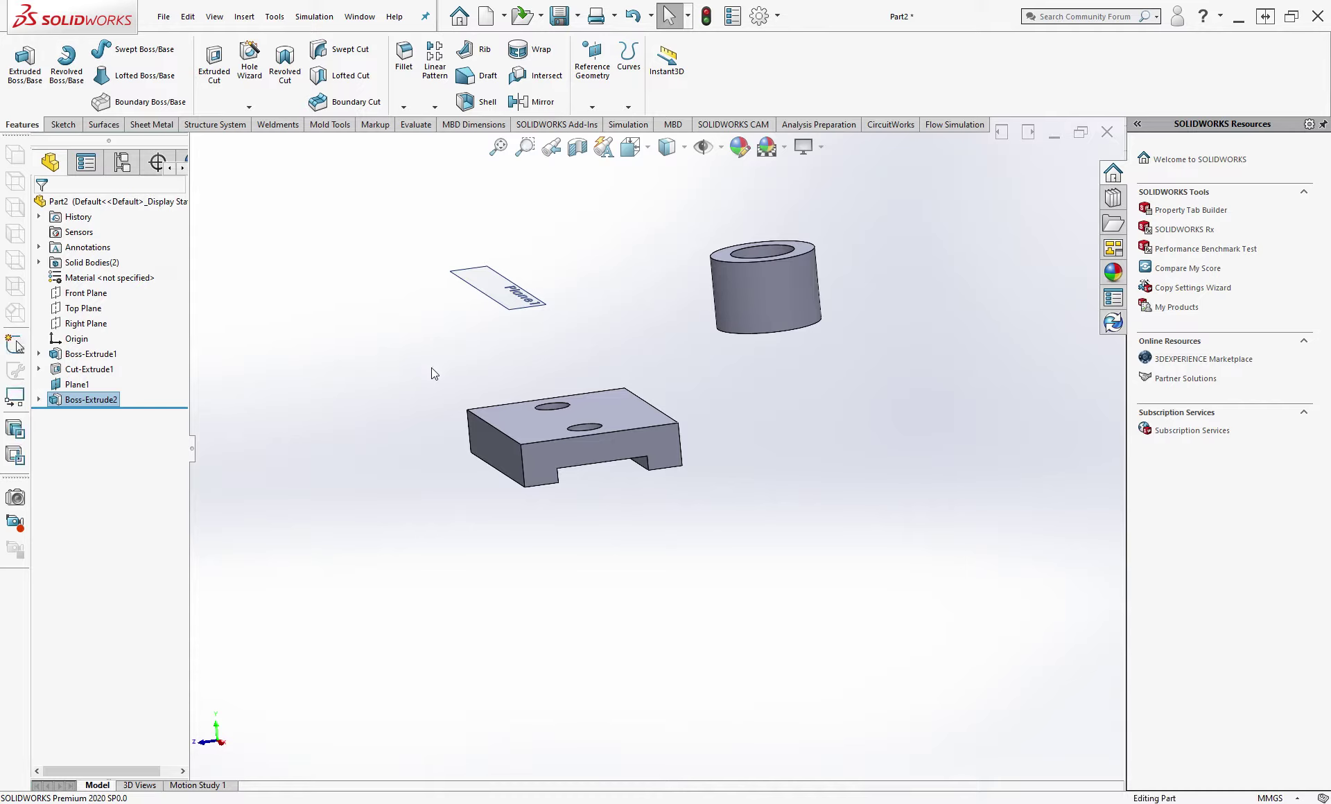
left_click(87, 323)
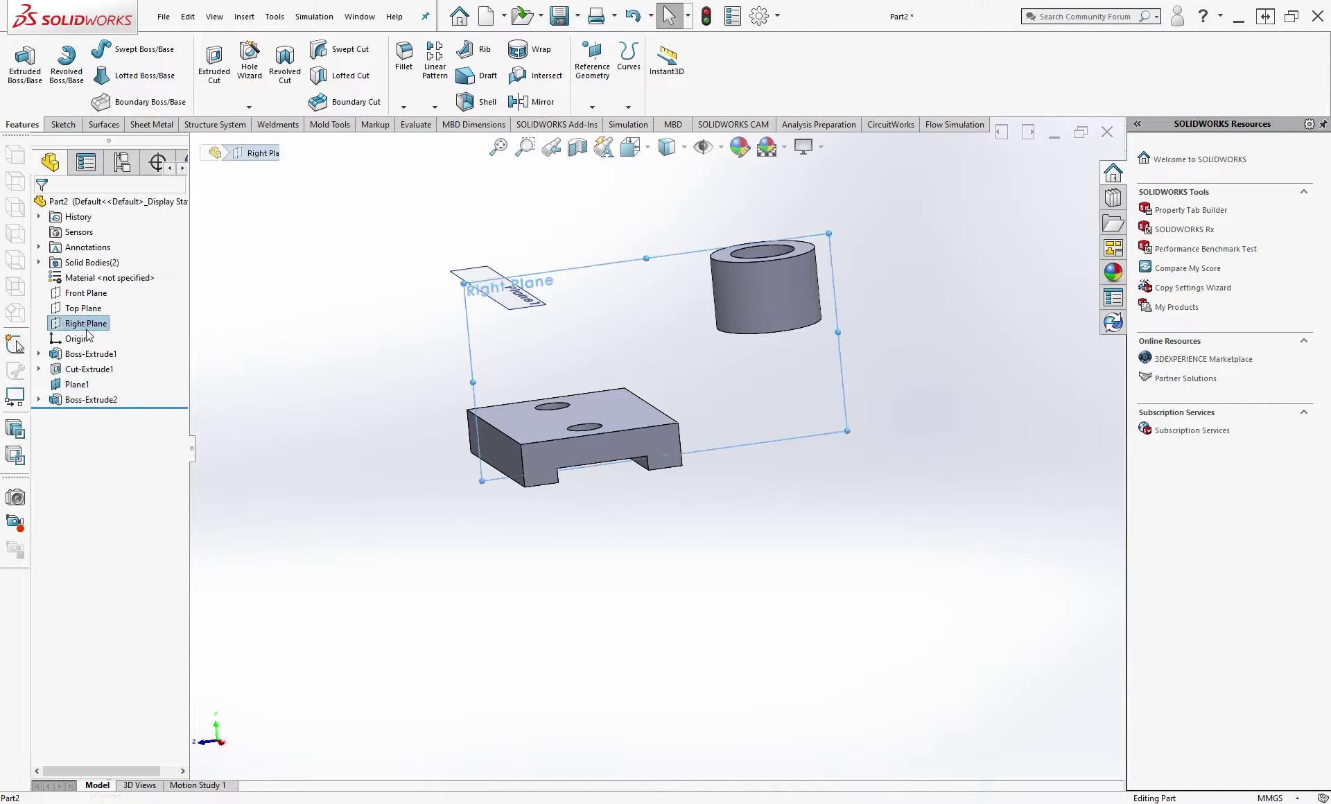
left_click(108, 305)
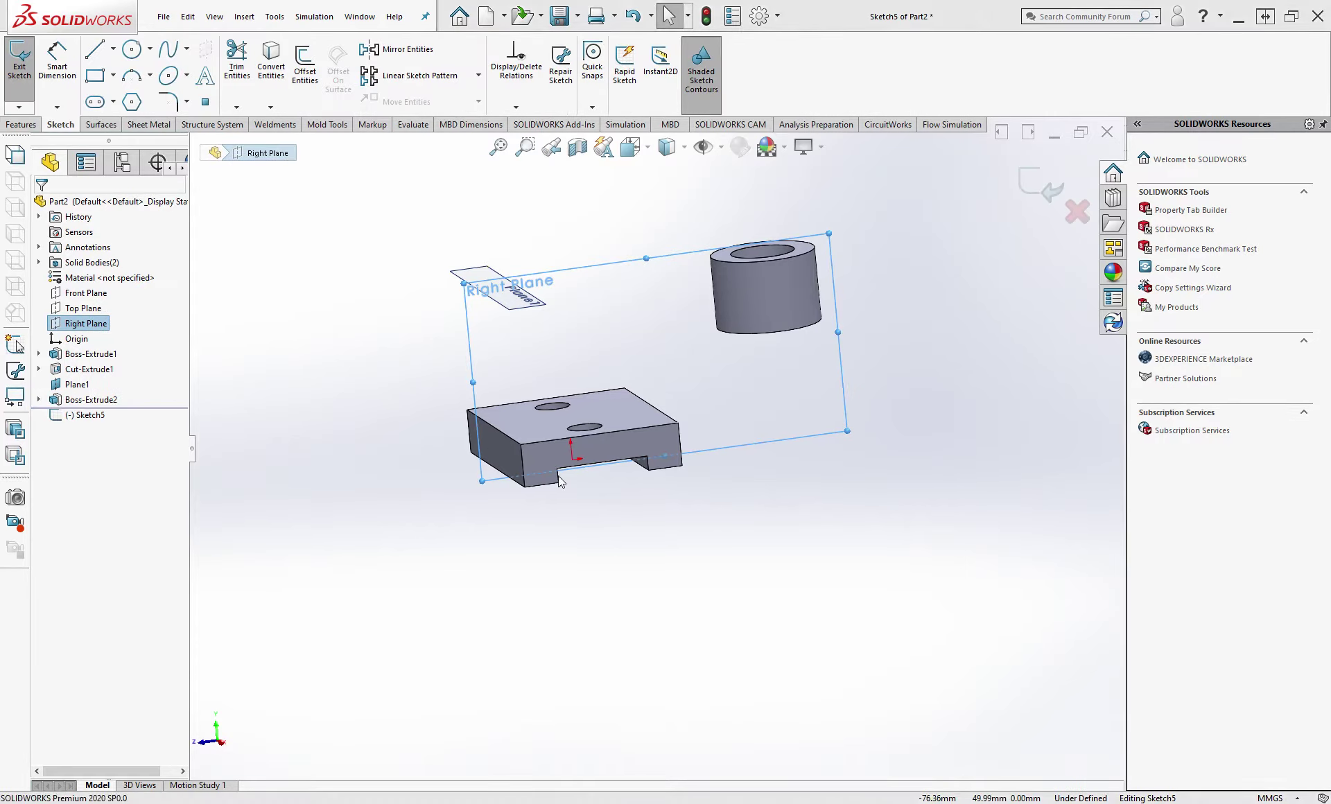
left_click(97, 54)
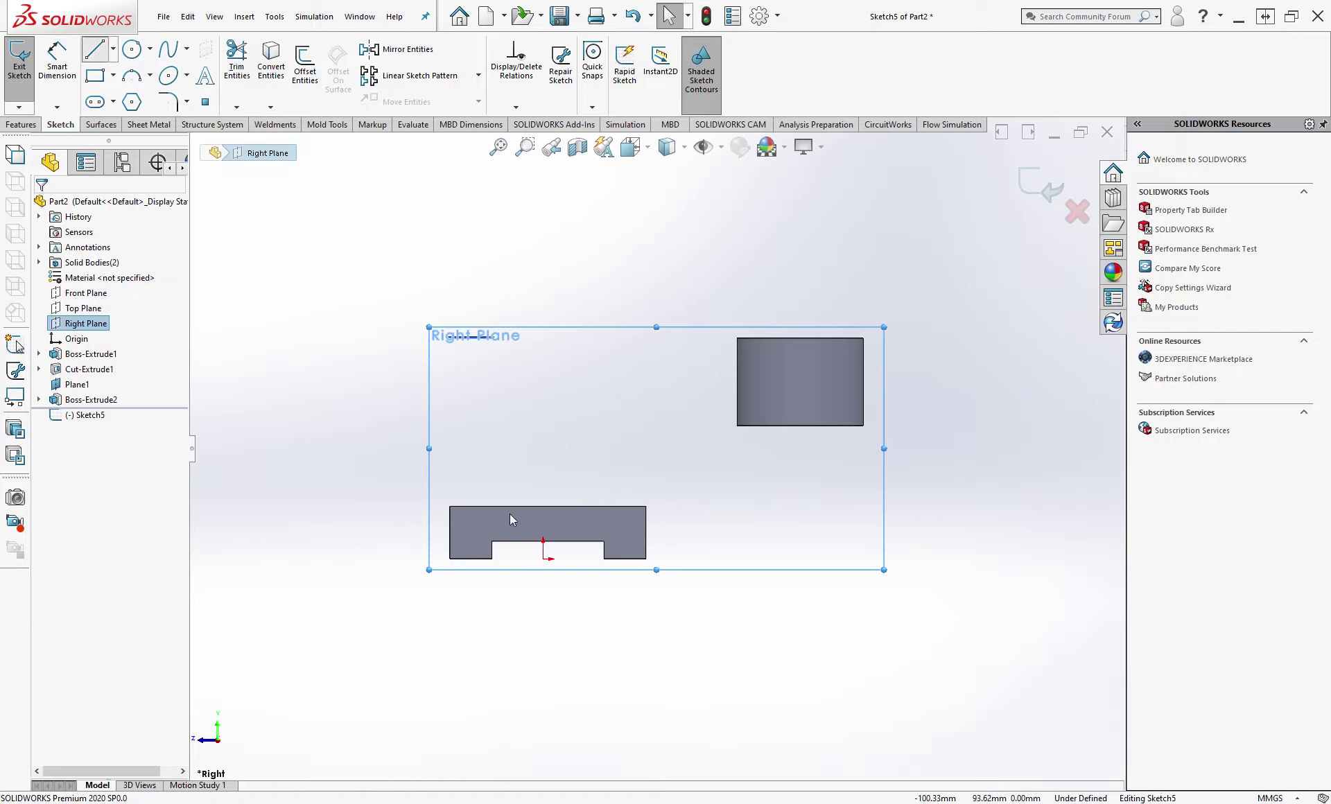
Step: Draw the rib lines from the block's top-left corner up to the tube, down its side, and back to the block
left_click(449, 507)
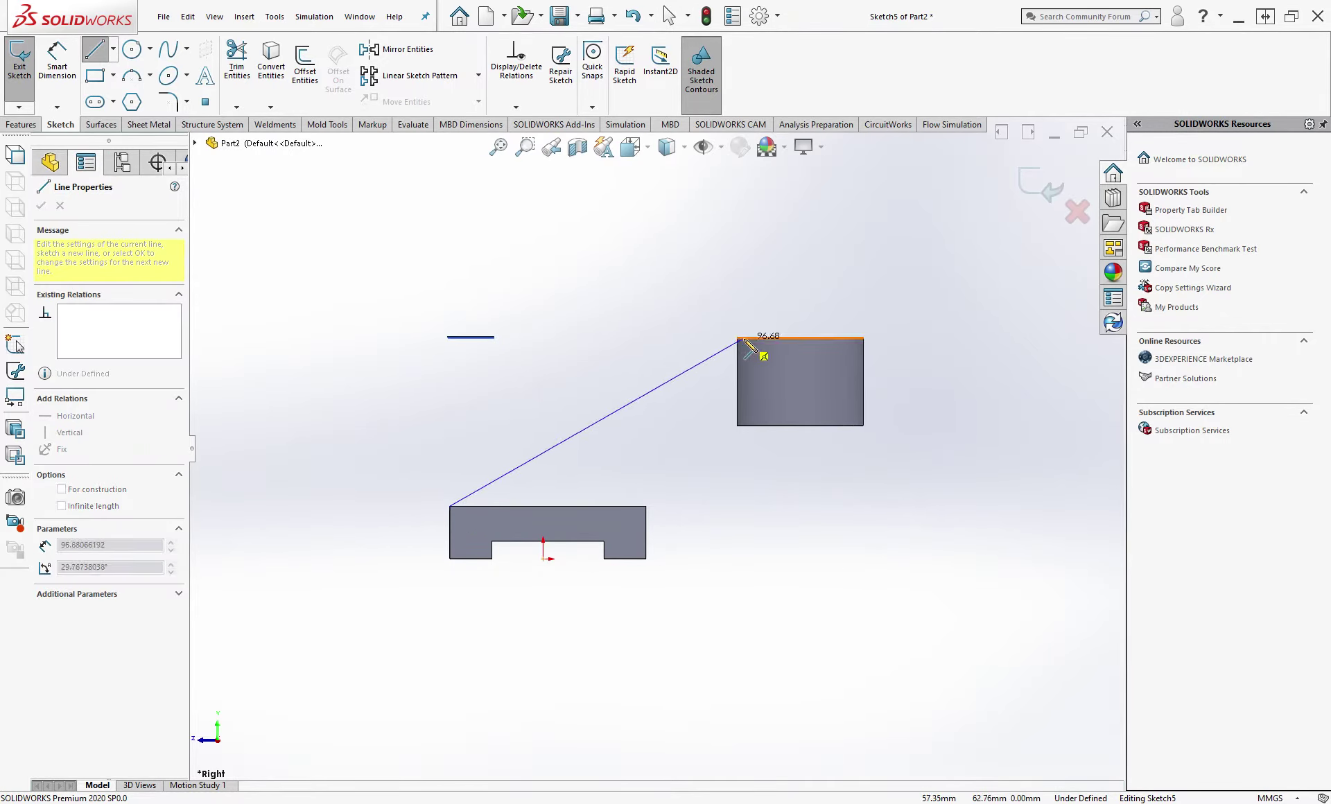
left_click(707, 338)
left_click(747, 338)
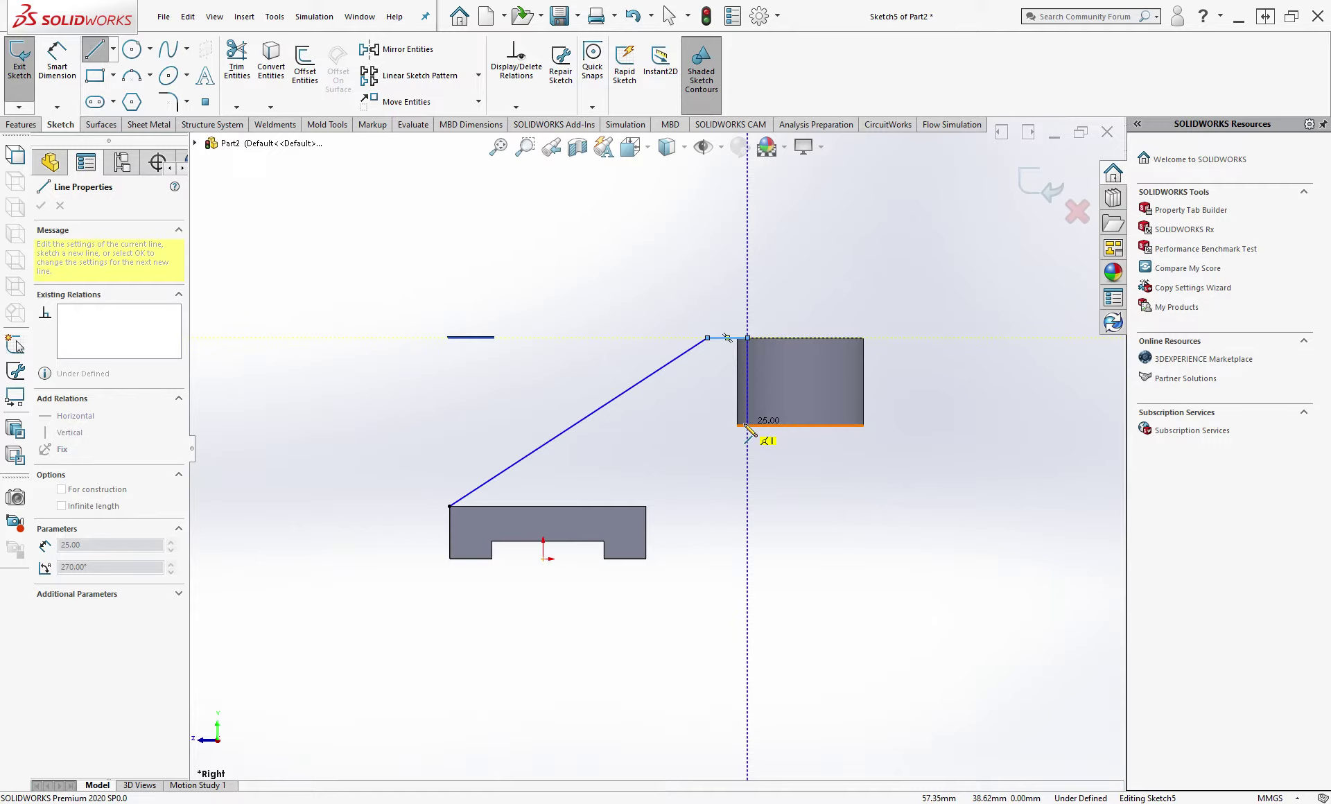
left_click(747, 425)
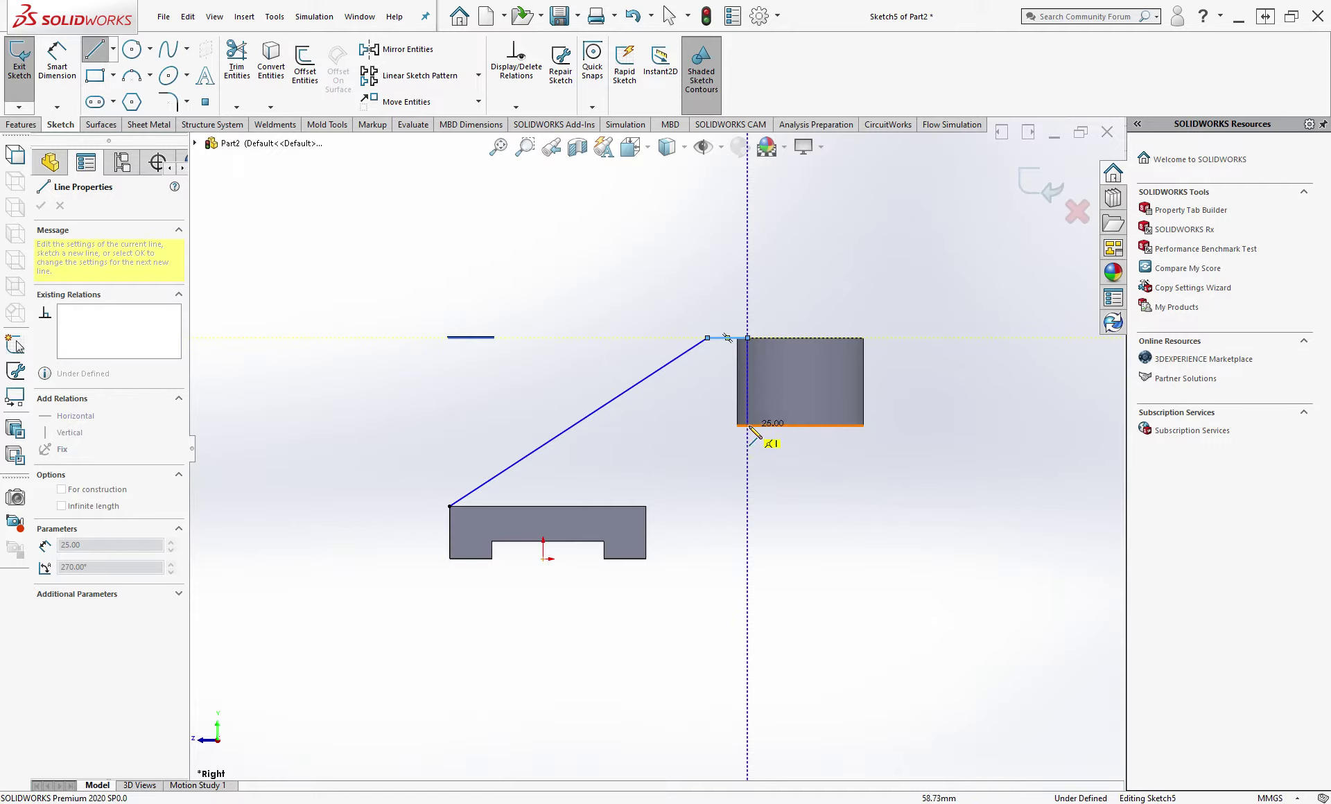
left_click(645, 506)
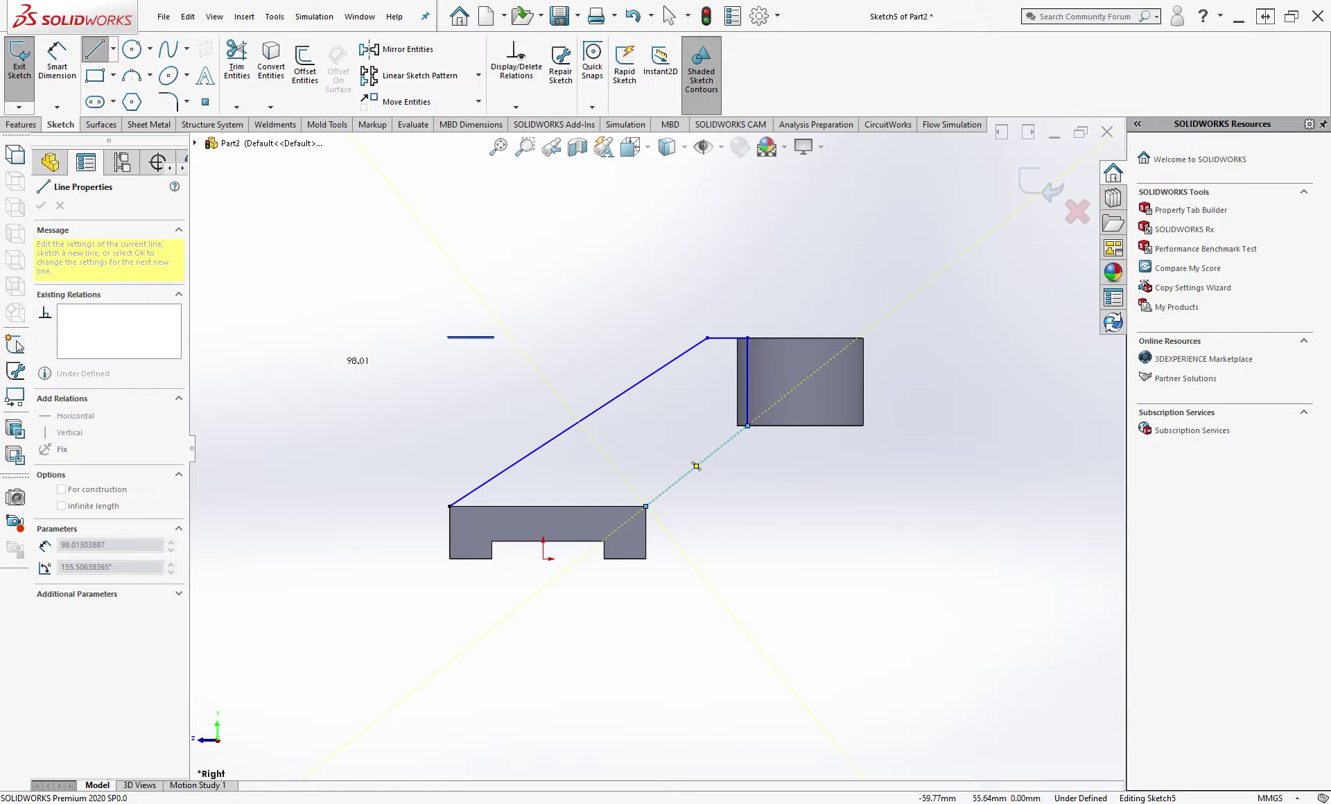
left_click(695, 466)
key("Escape")
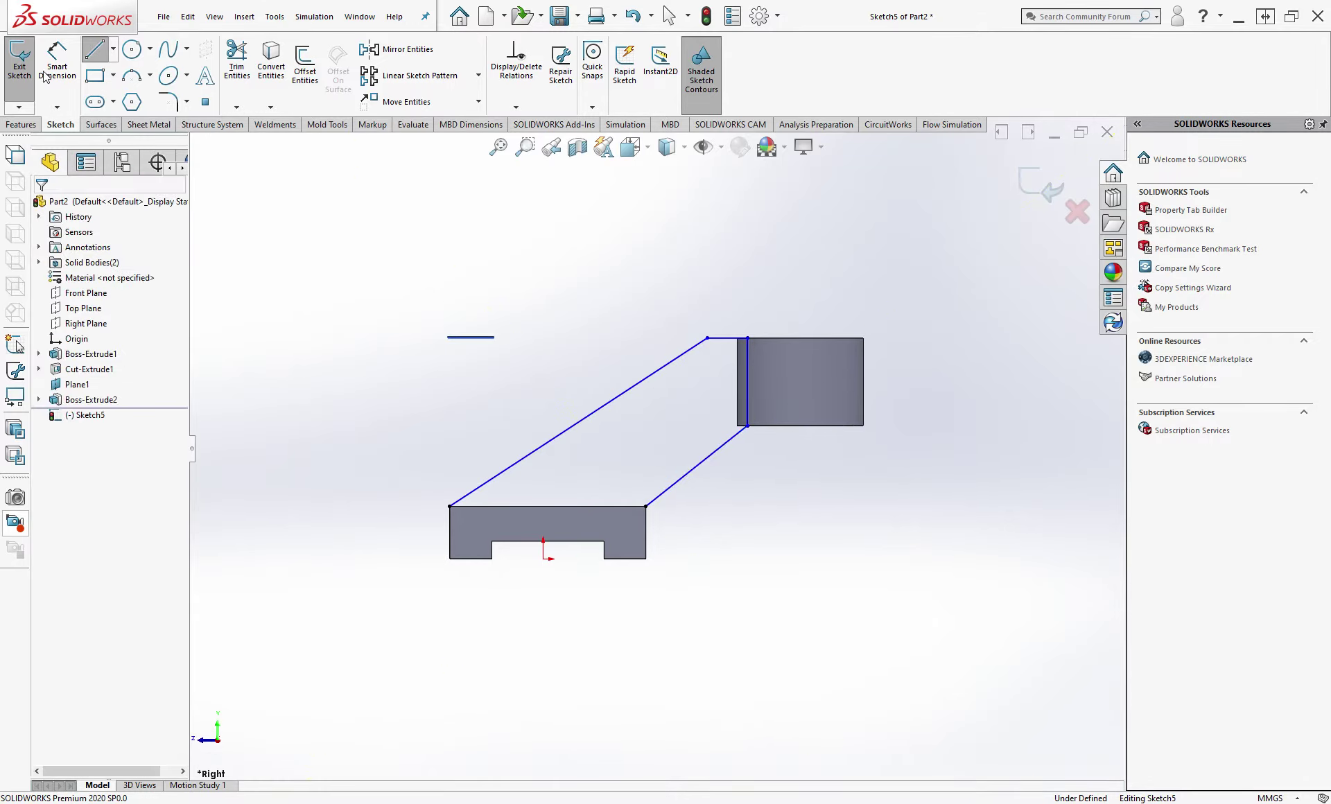
left_click(707, 339)
key("ctrl+7")
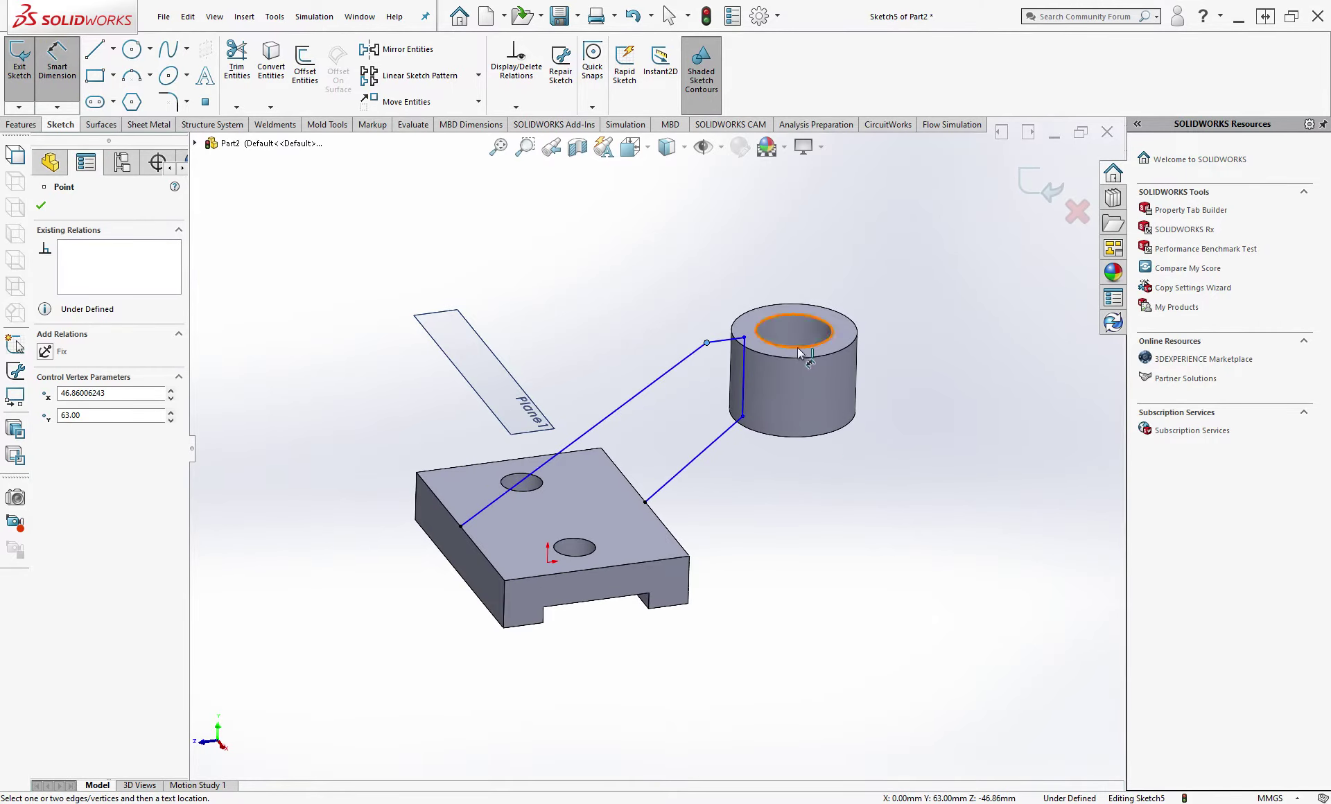
key("Escape")
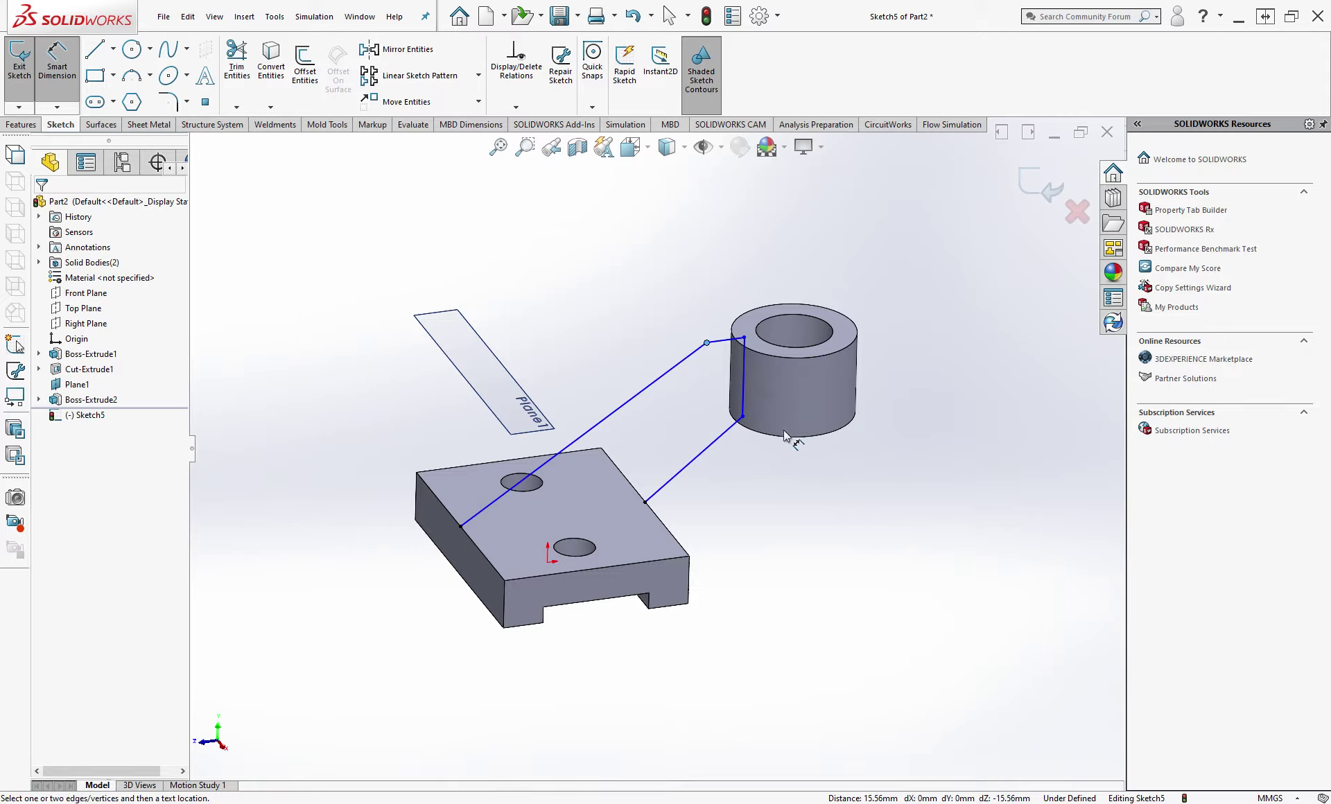
middle_click_drag(783, 434, 766, 394)
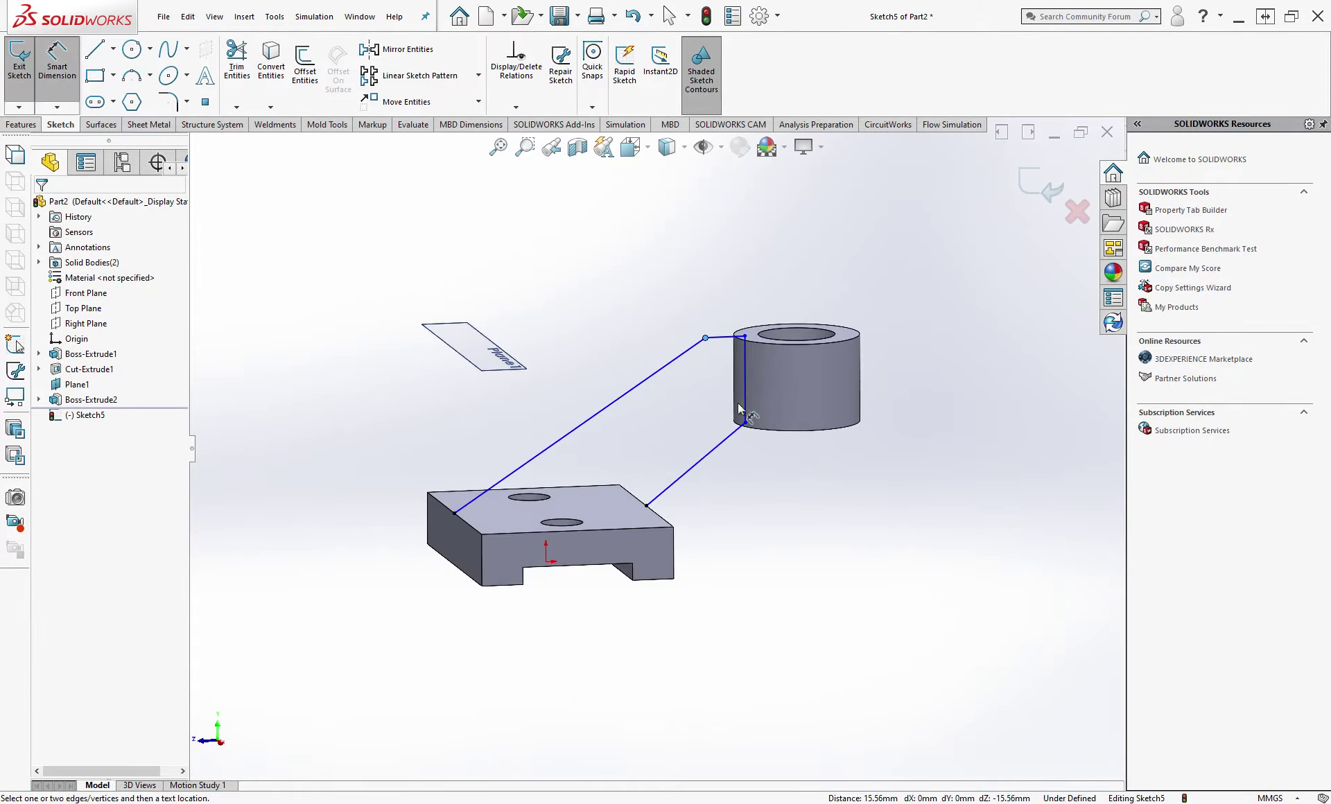
key("Escape")
key("Return")
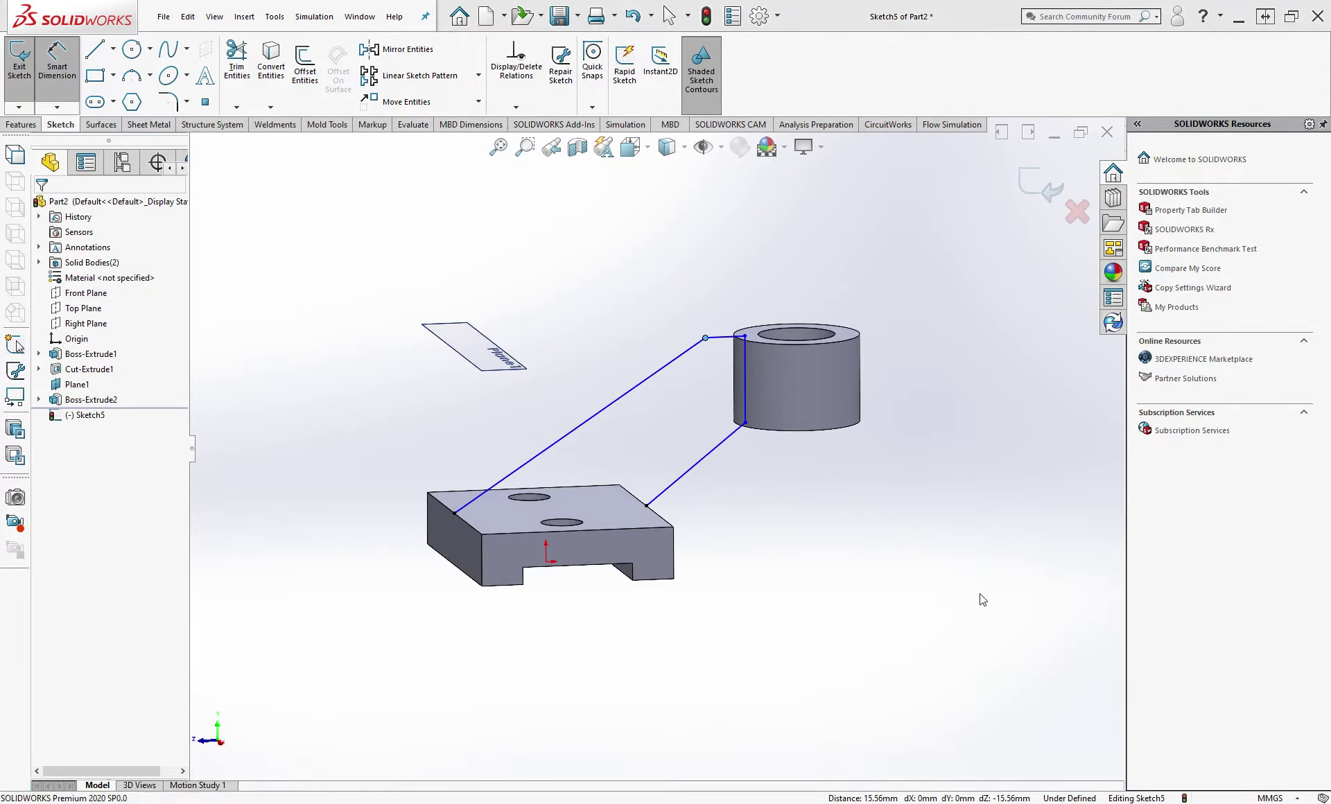
key("ctrl+4")
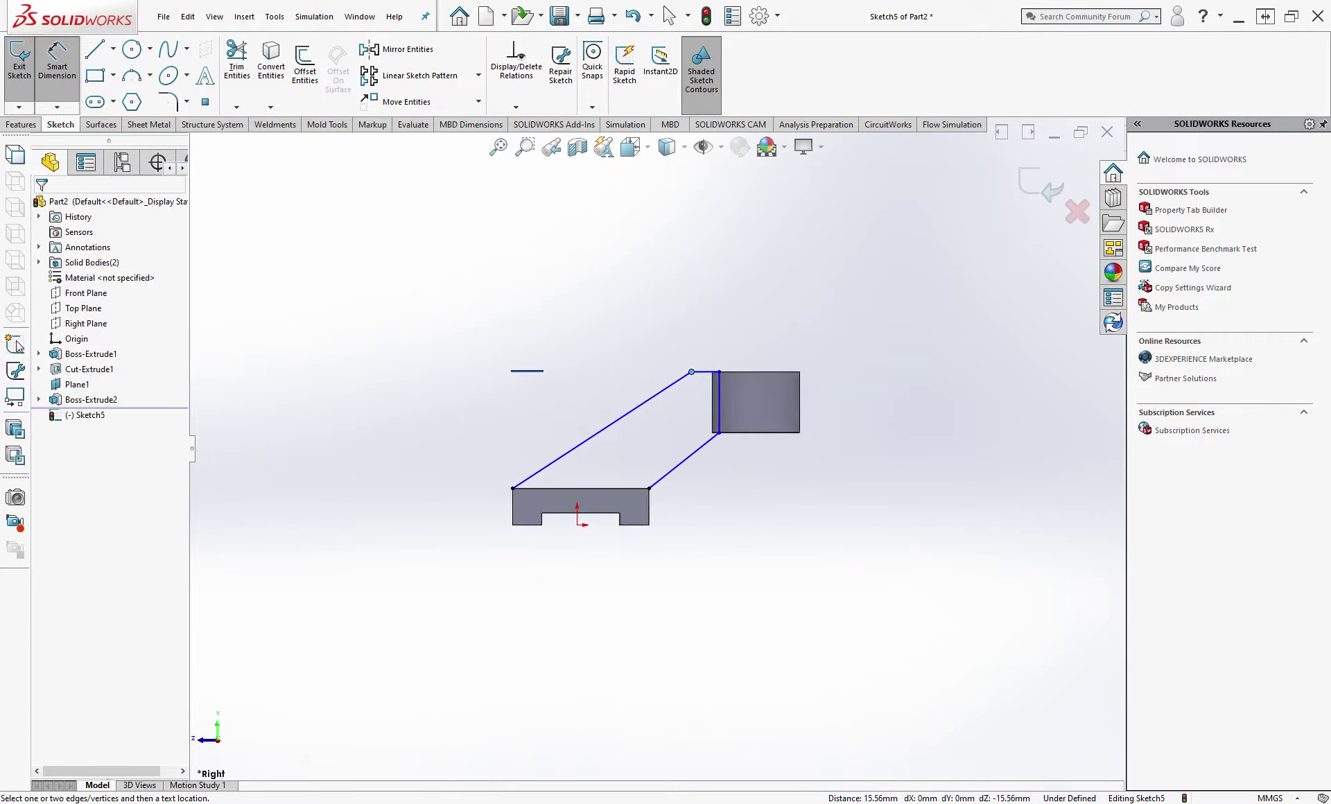
scroll(707, 378, "down", 2)
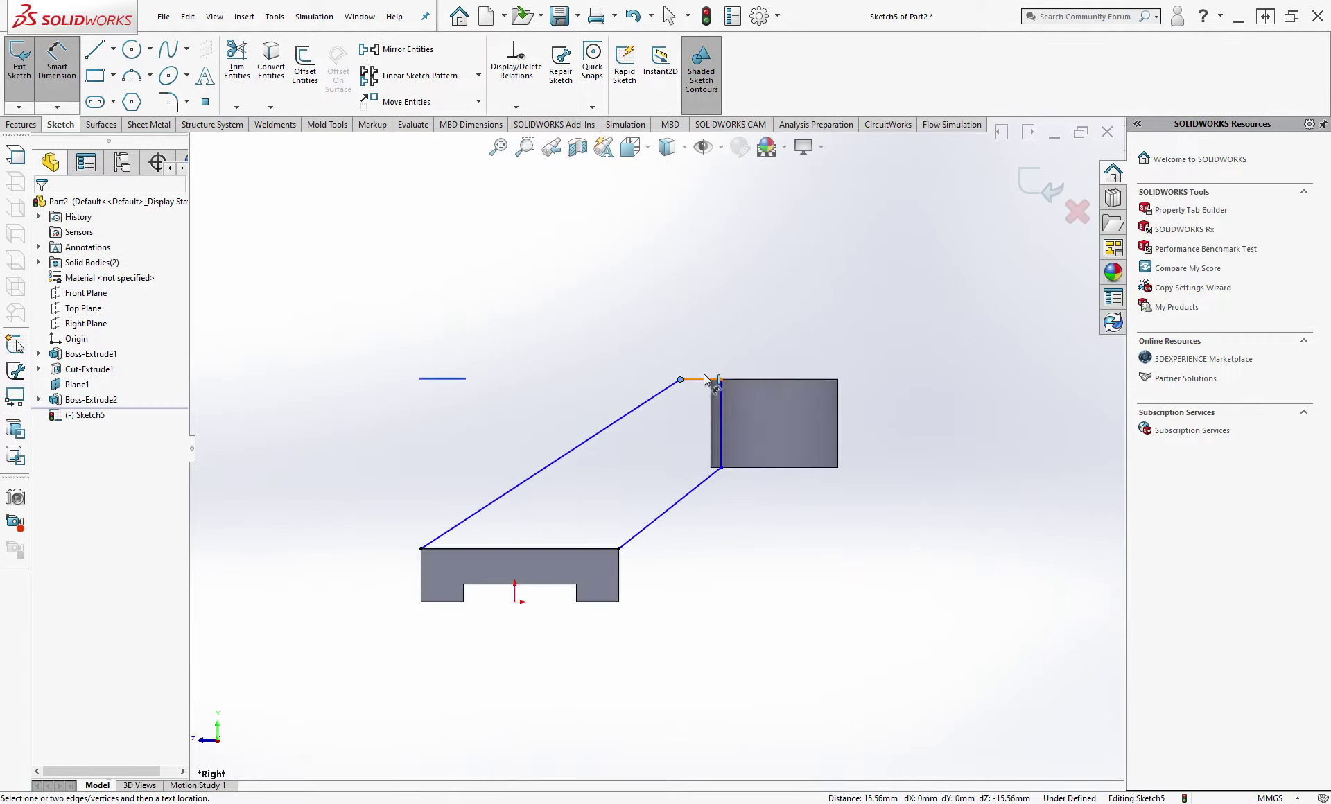
key("Escape")
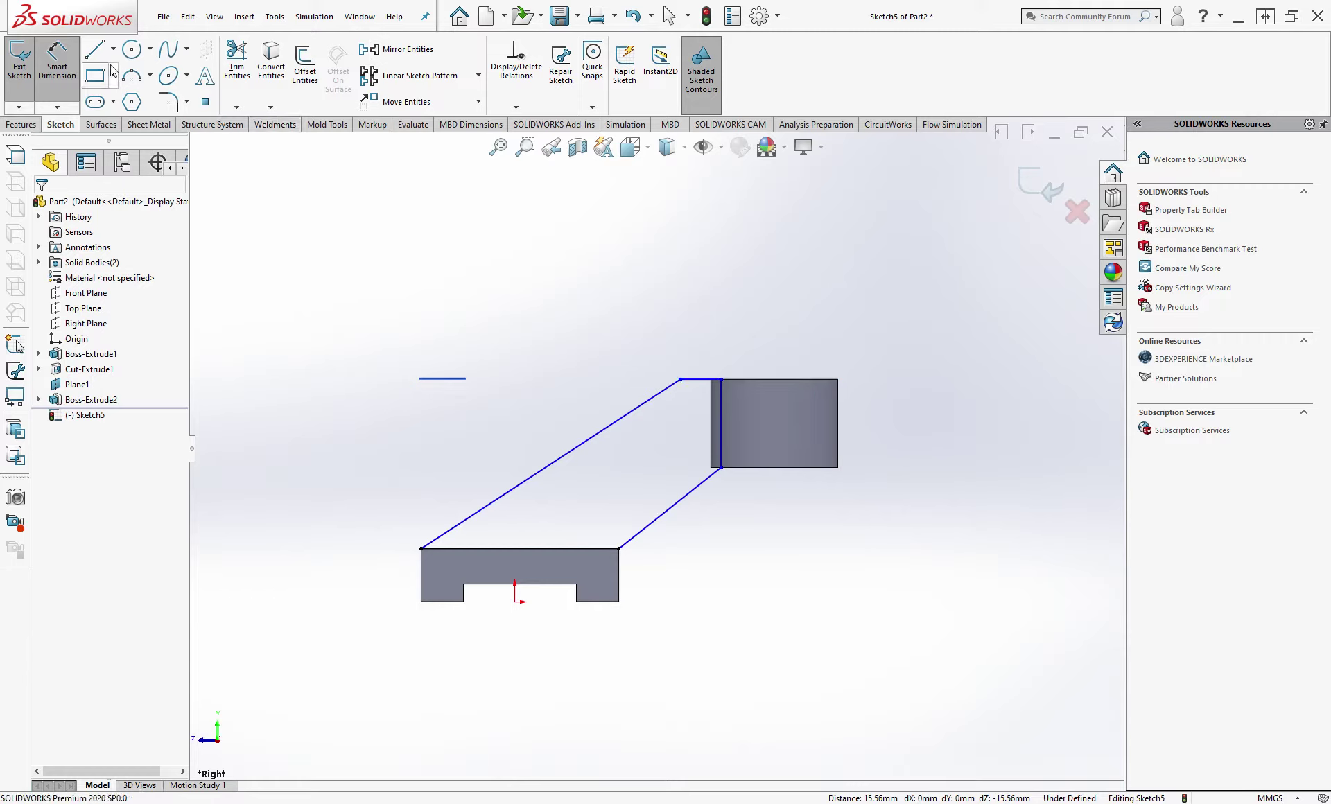
Step: Draw a vertical line across the tube's face and make it construction geometry
left_click(790, 385)
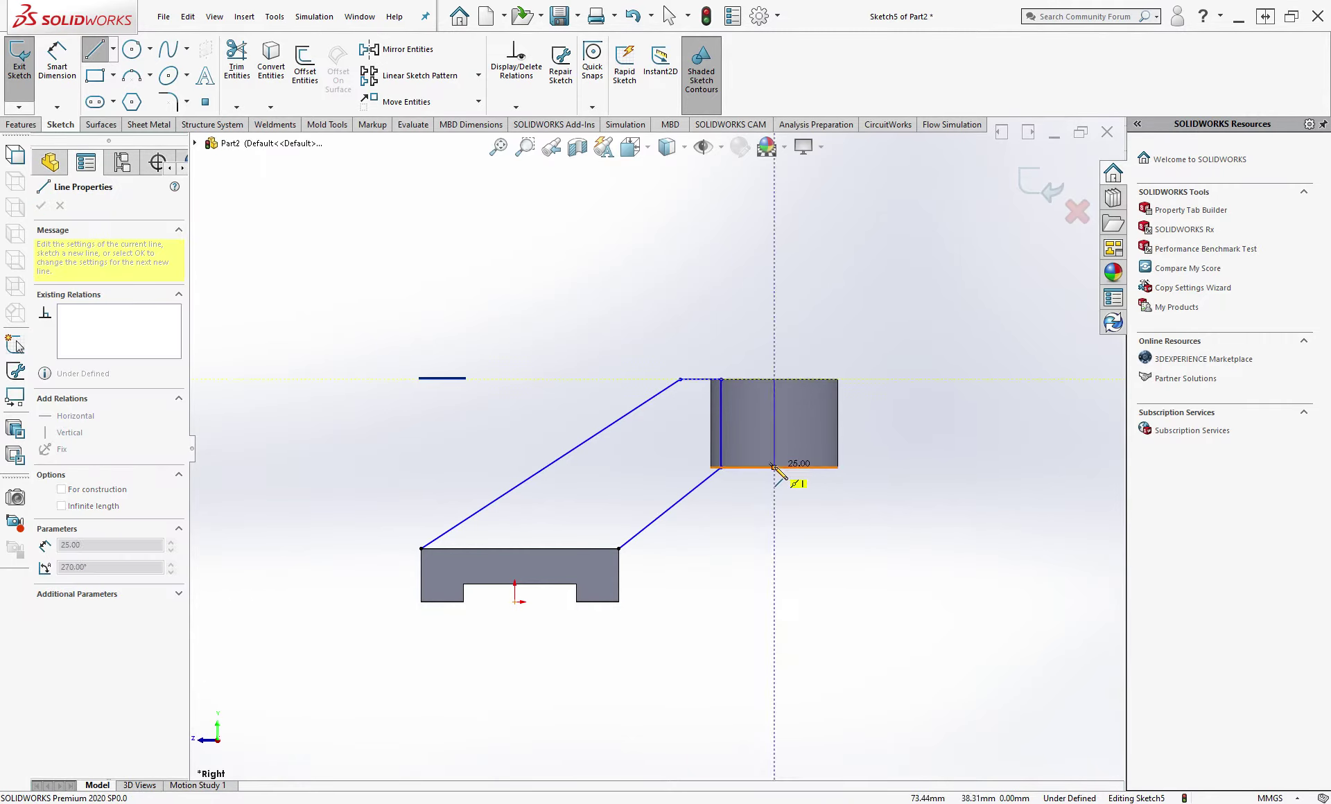
double_click(773, 467)
key("Escape")
left_click(776, 431)
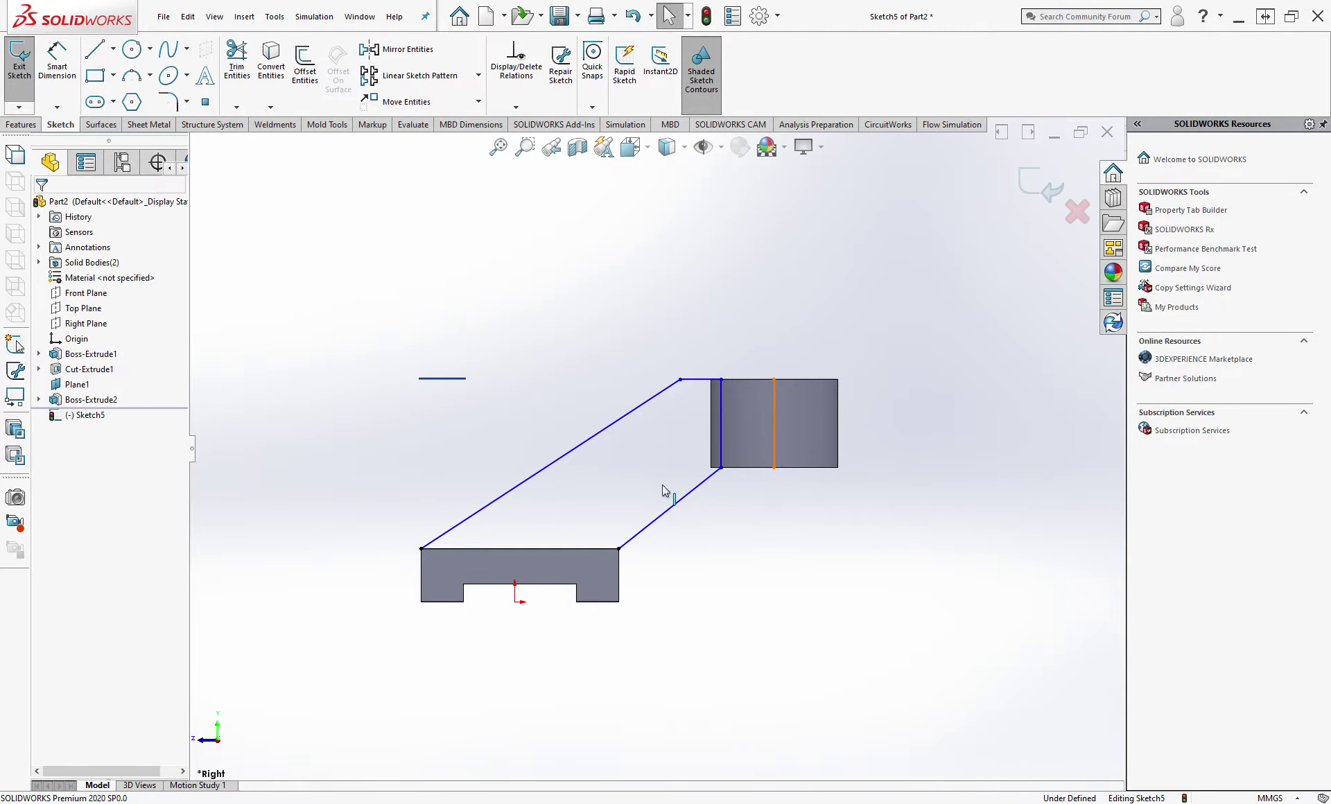
left_click(101, 425)
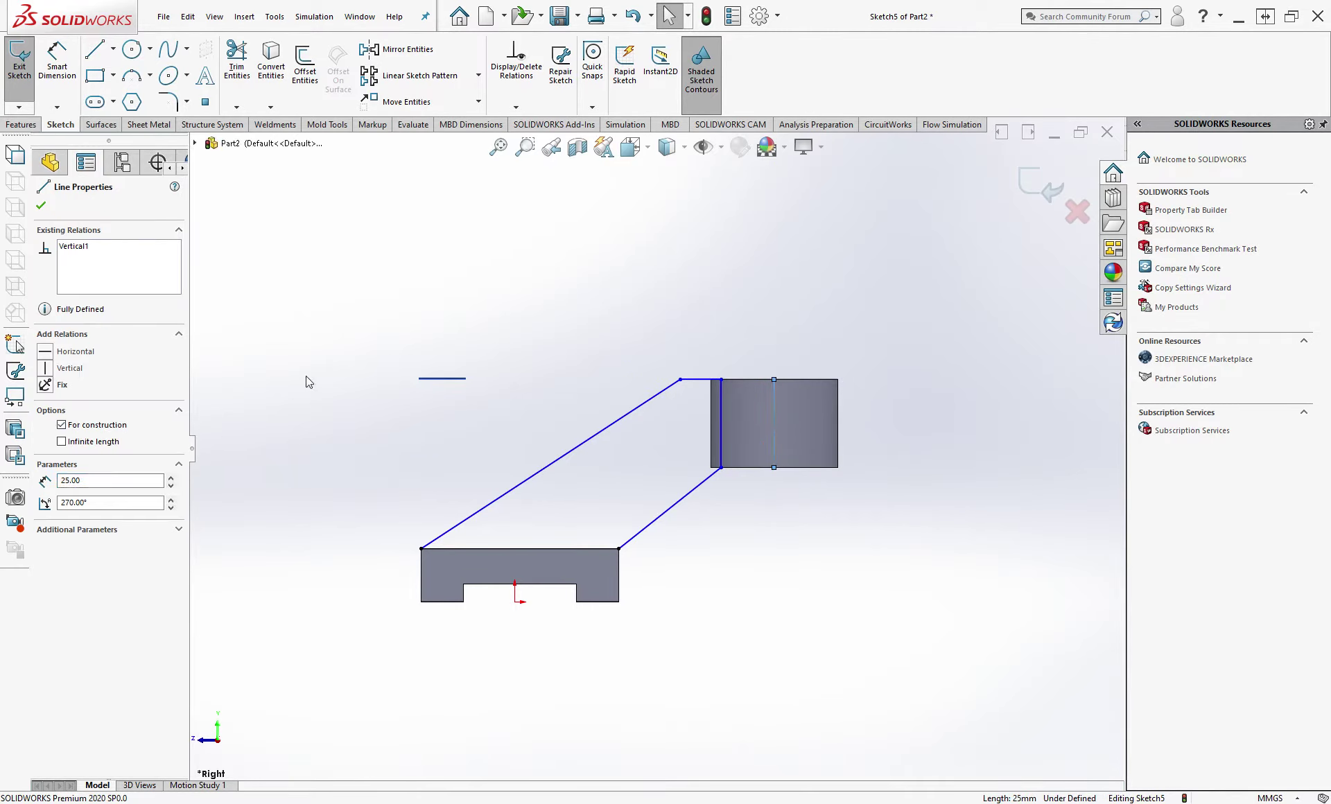
left_click(305, 375)
Step: Dimension the rib's top corner 36 mm from the vertical construction line
left_click(57, 56)
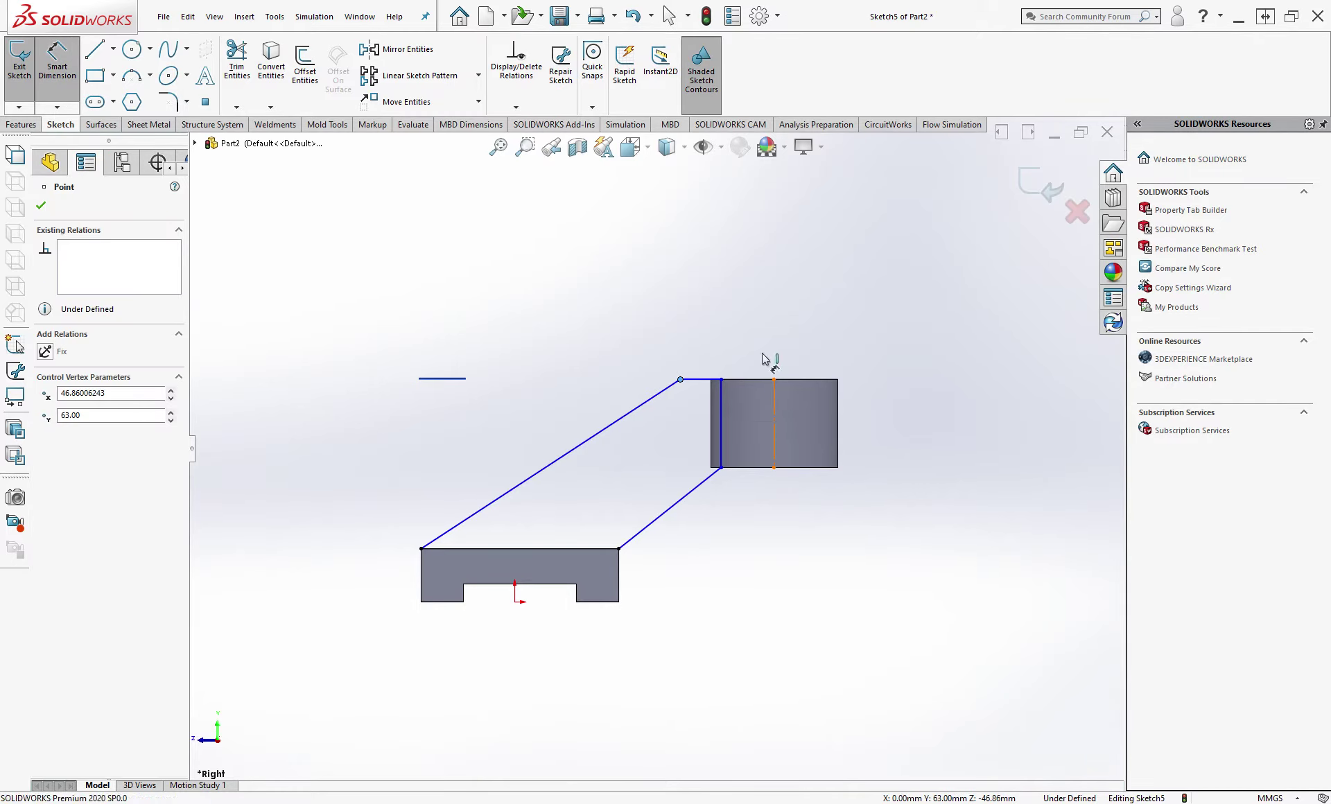
left_click(774, 416)
left_click(754, 327)
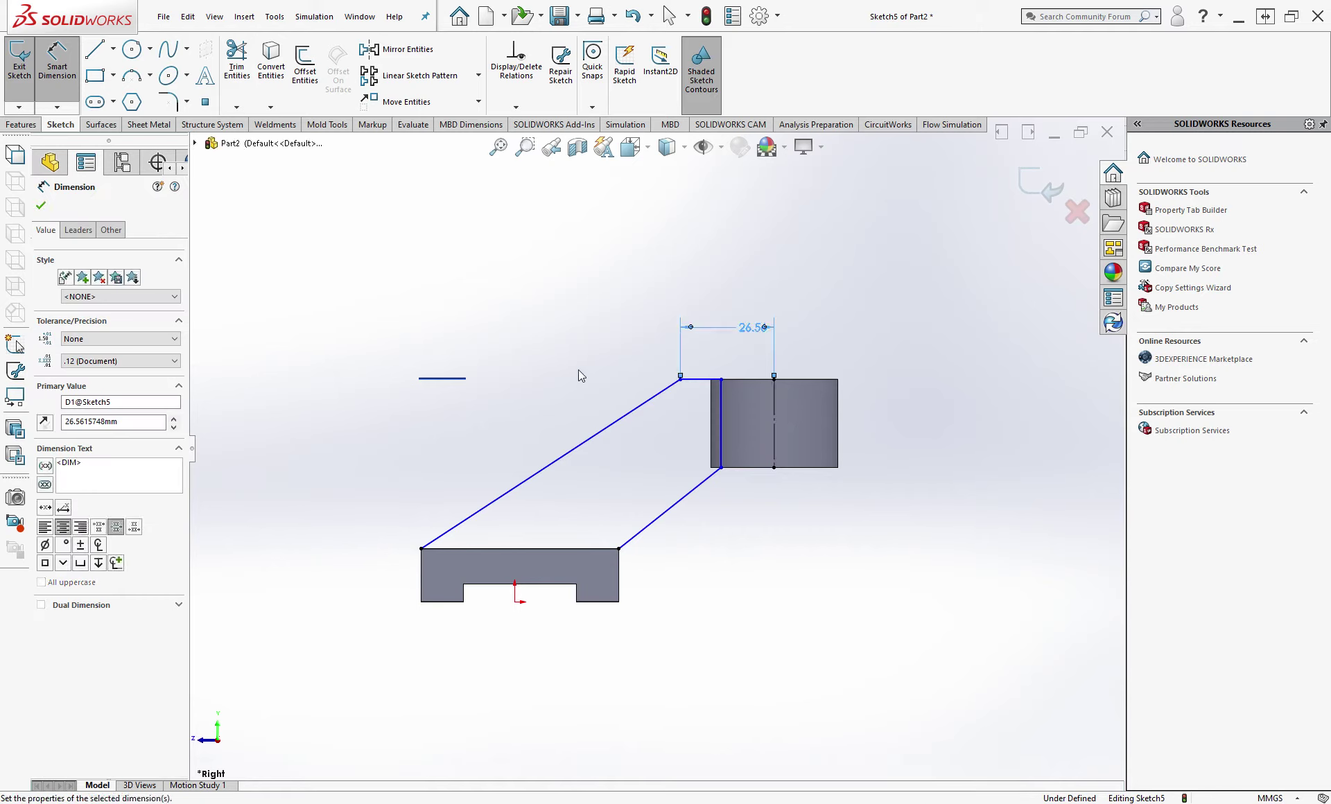
type("36")
key("Return")
key("Escape")
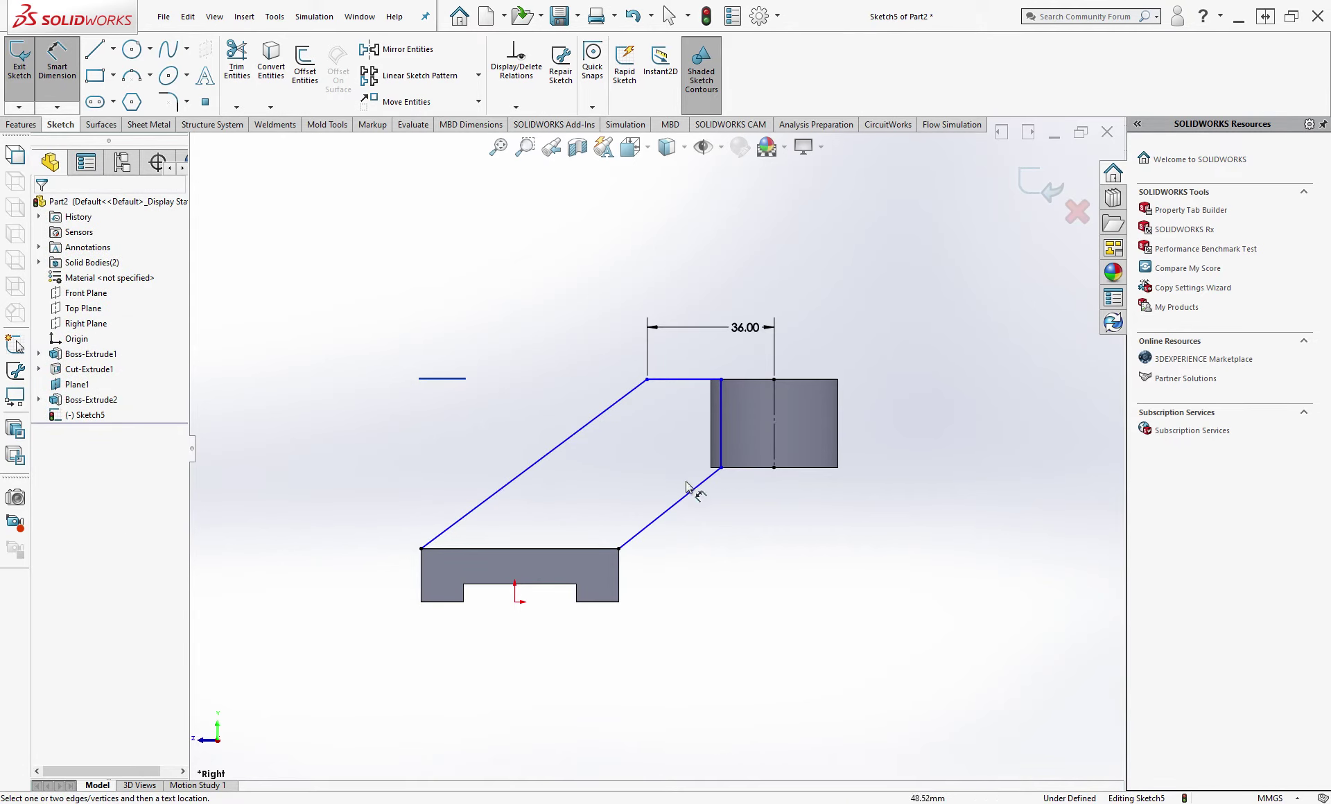
Step: Check the lower corner point's constraints and nudge the vertical edge line into place
scroll(718, 467, "down", 1)
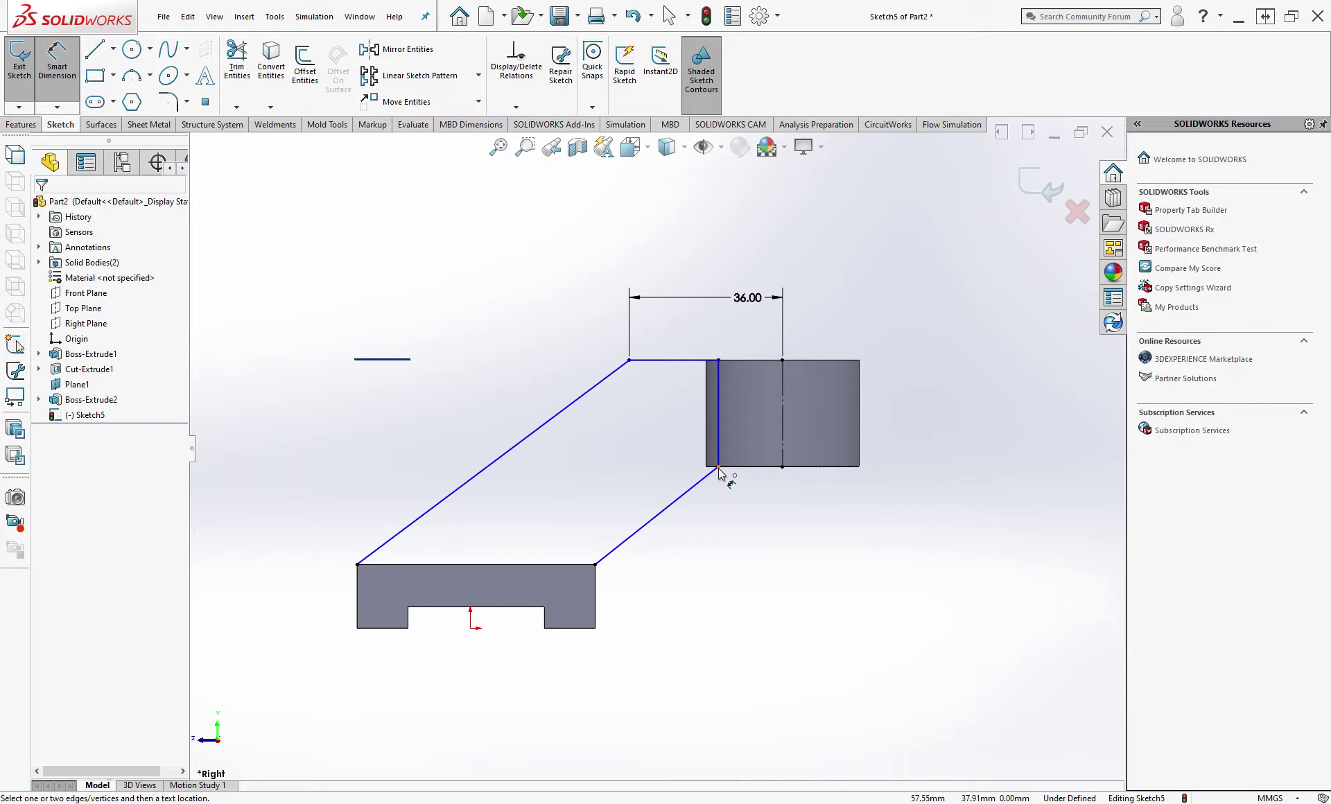
left_click(717, 465)
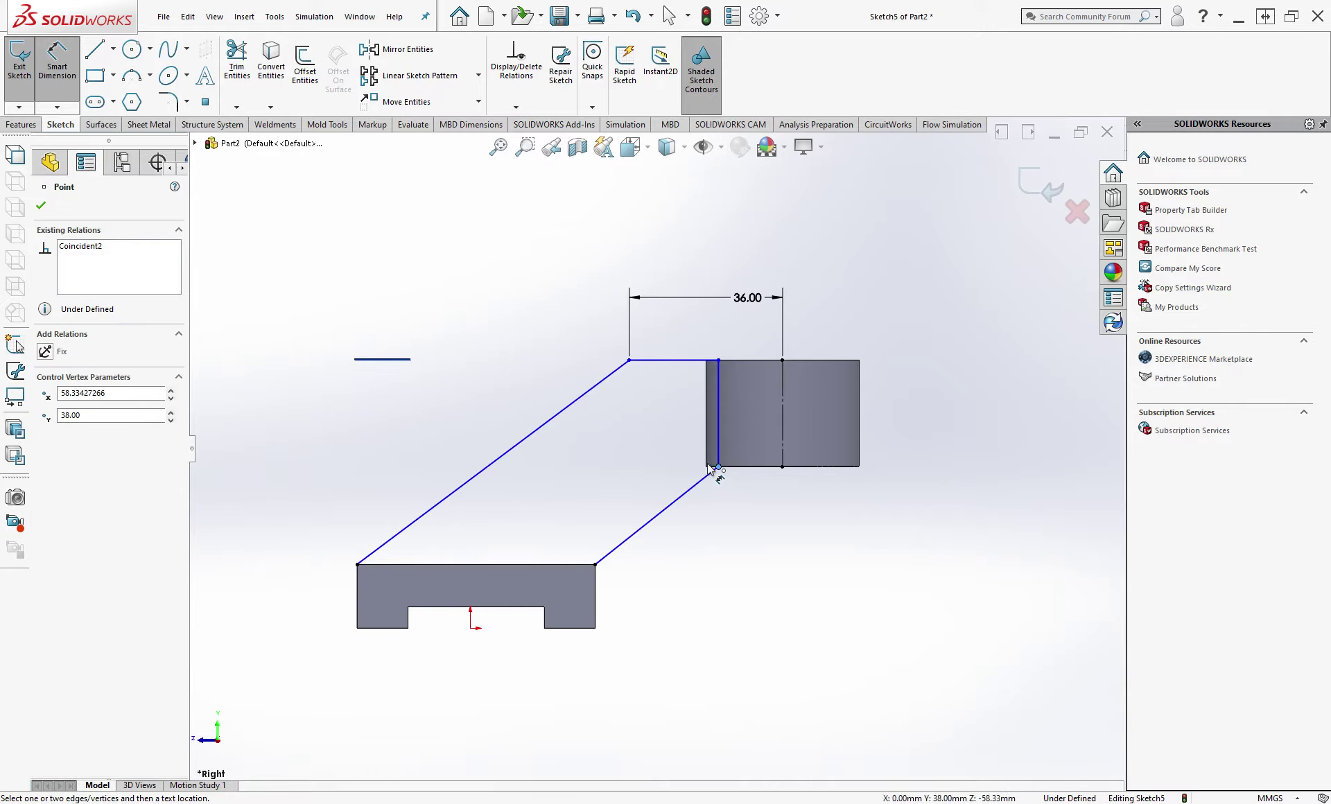
left_click(540, 411)
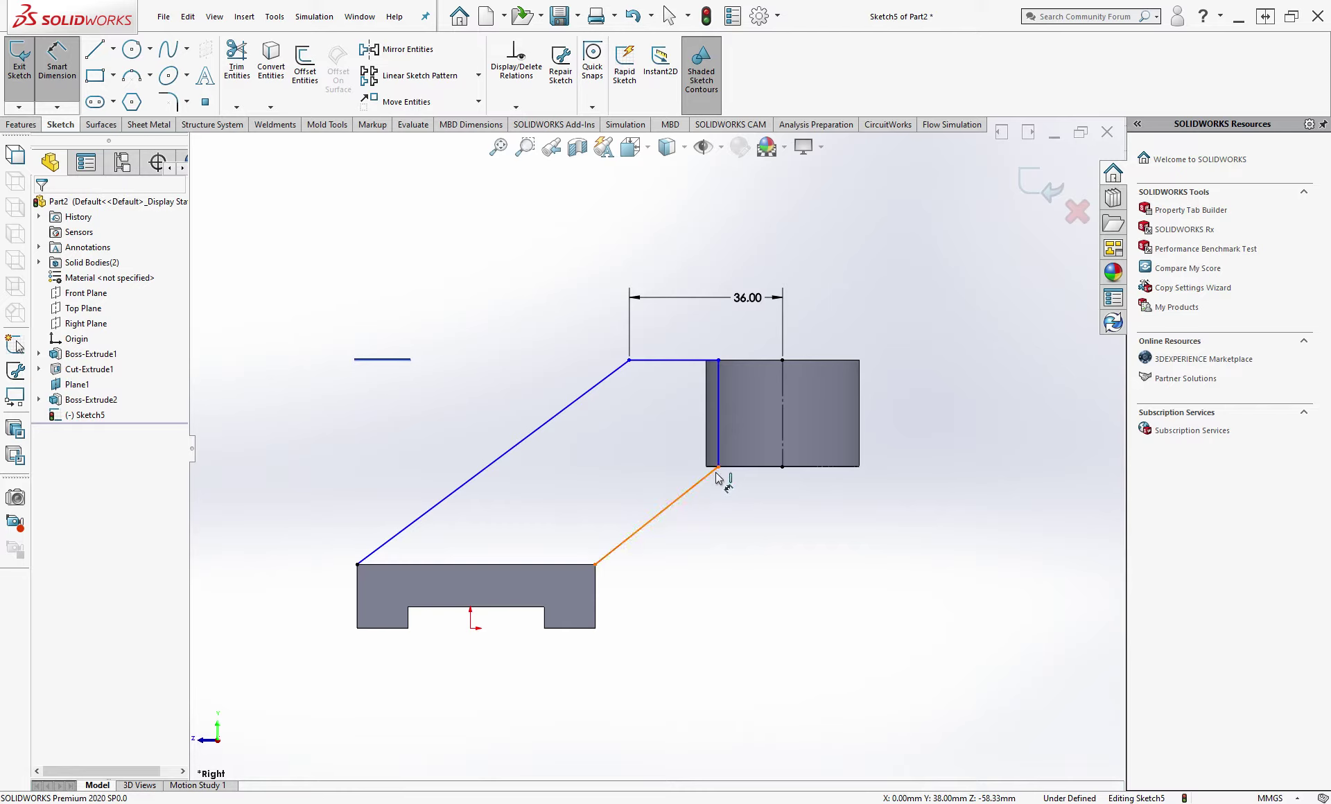
key("Escape")
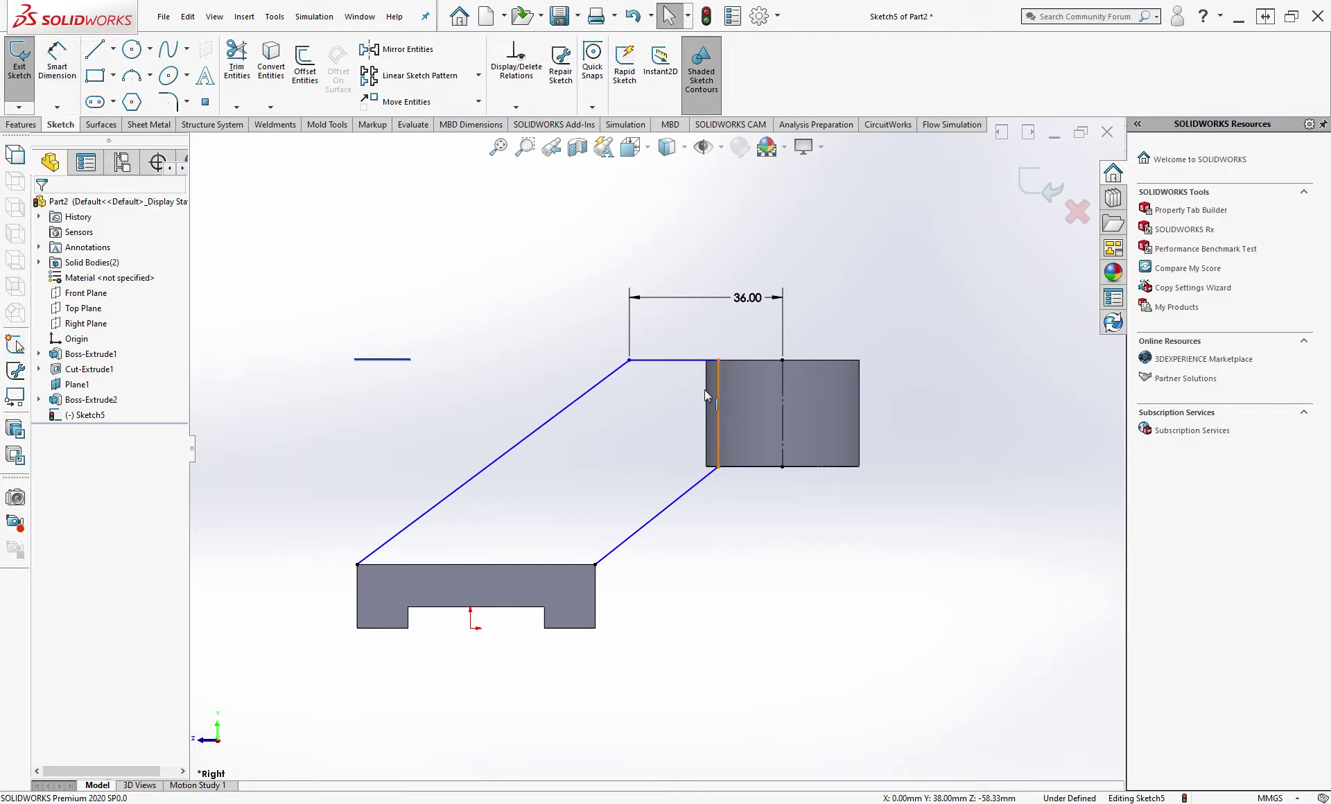
left_click_drag(681, 390, 712, 395)
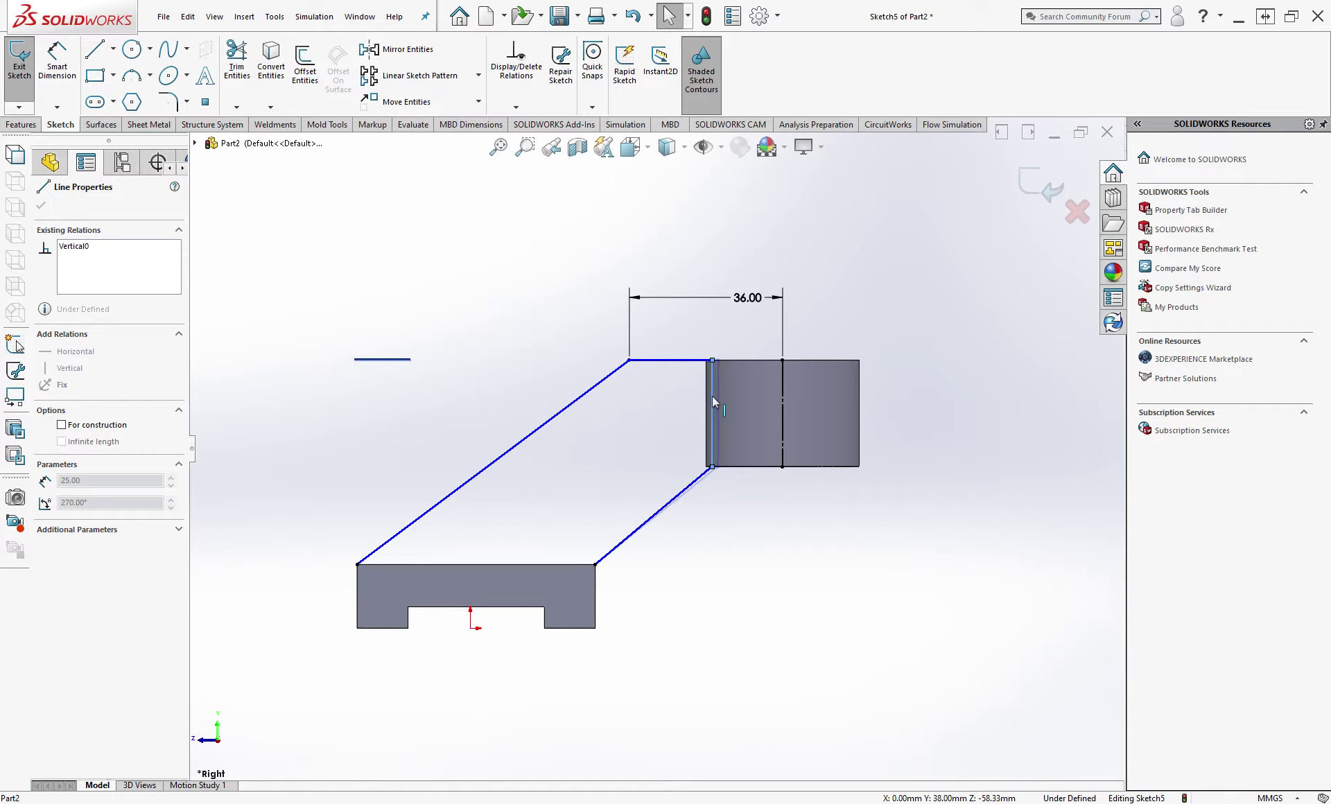
left_click_drag(712, 397, 709, 396)
left_click(678, 401)
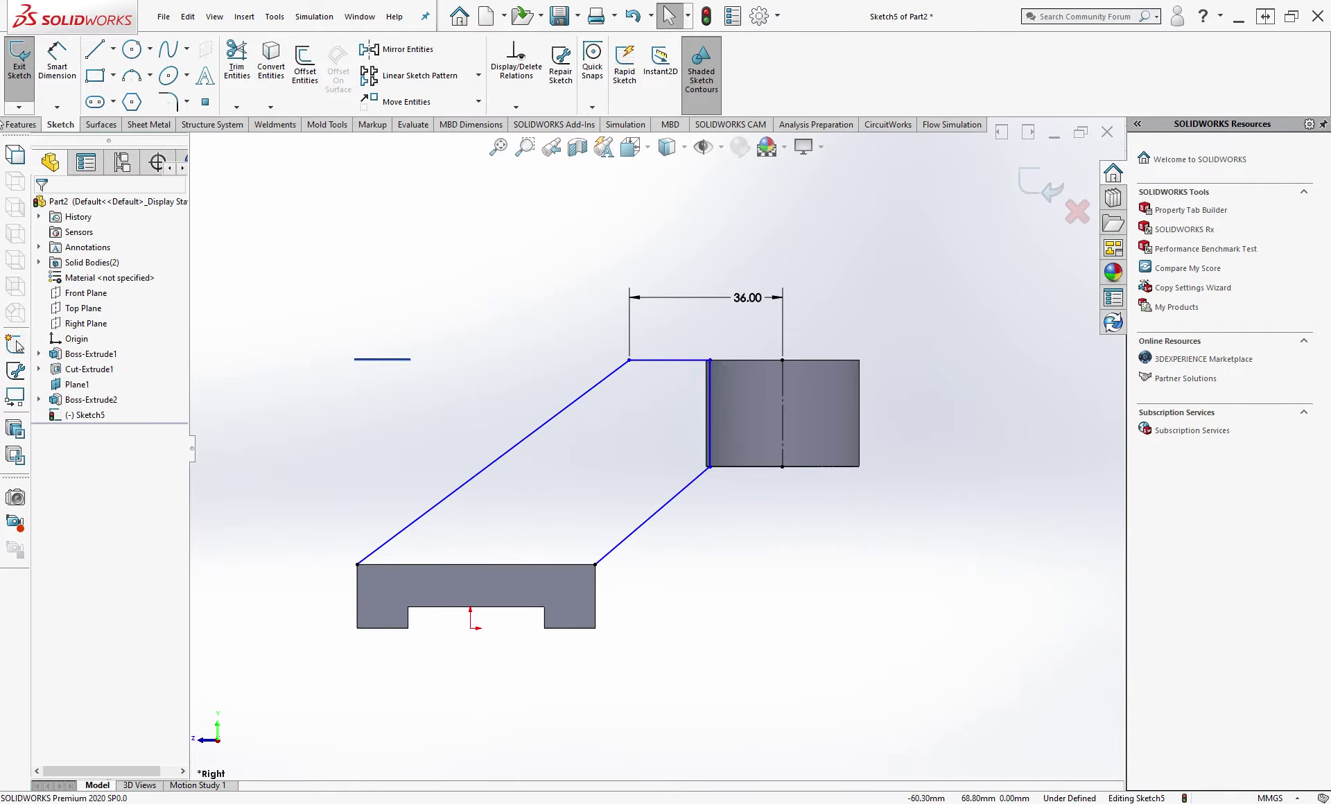
left_click(28, 125)
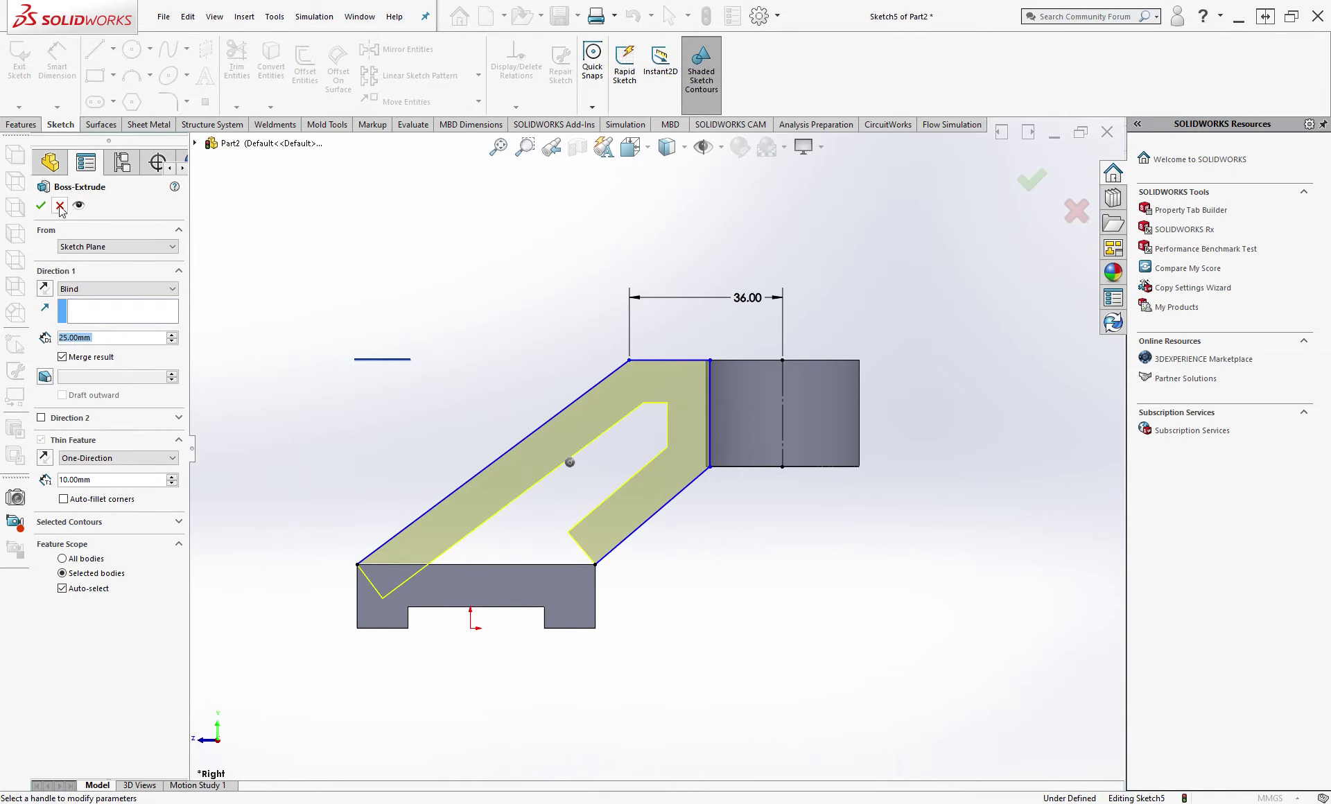
Step: Cancel Boss-Extrude and close Sketch5 with a 56 mm line along the block's top edge
left_click(60, 206)
left_click(94, 48)
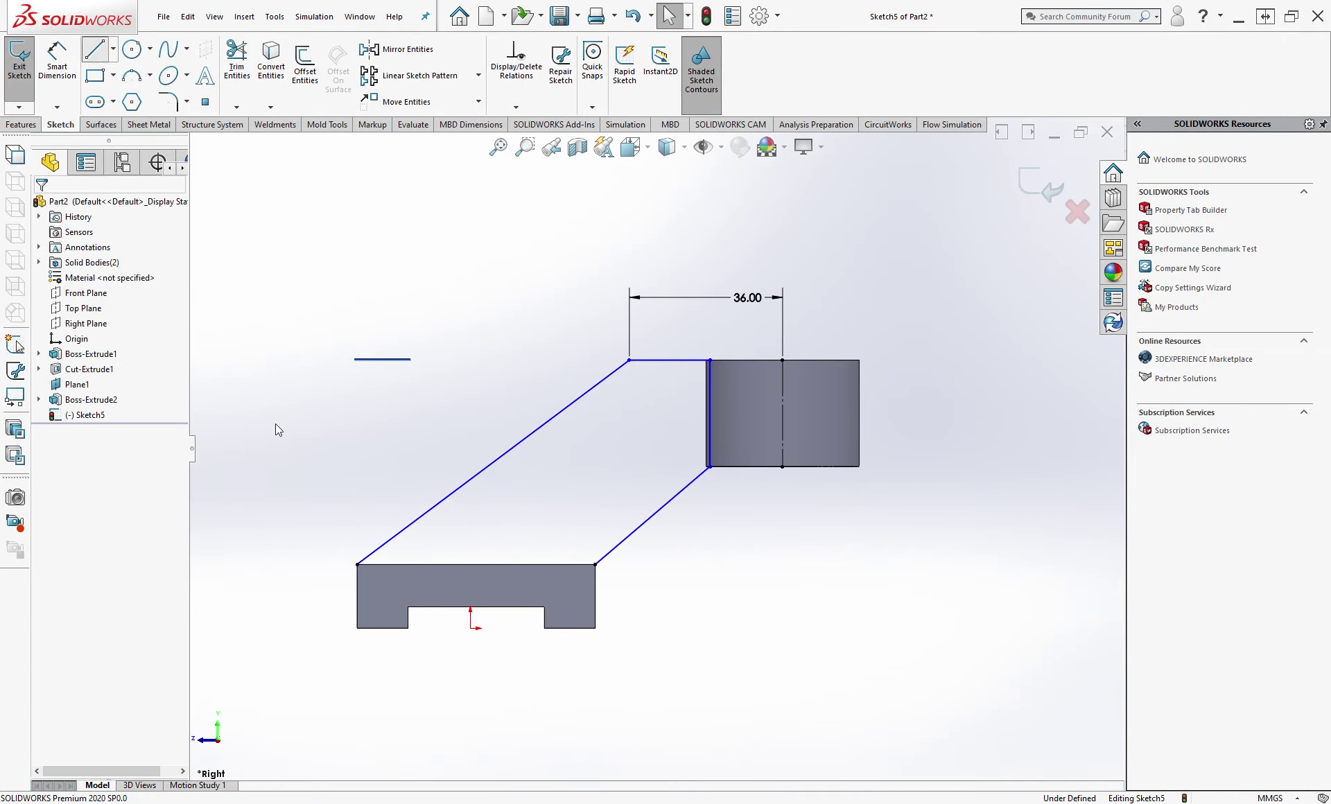
left_click(357, 564)
left_click(595, 564)
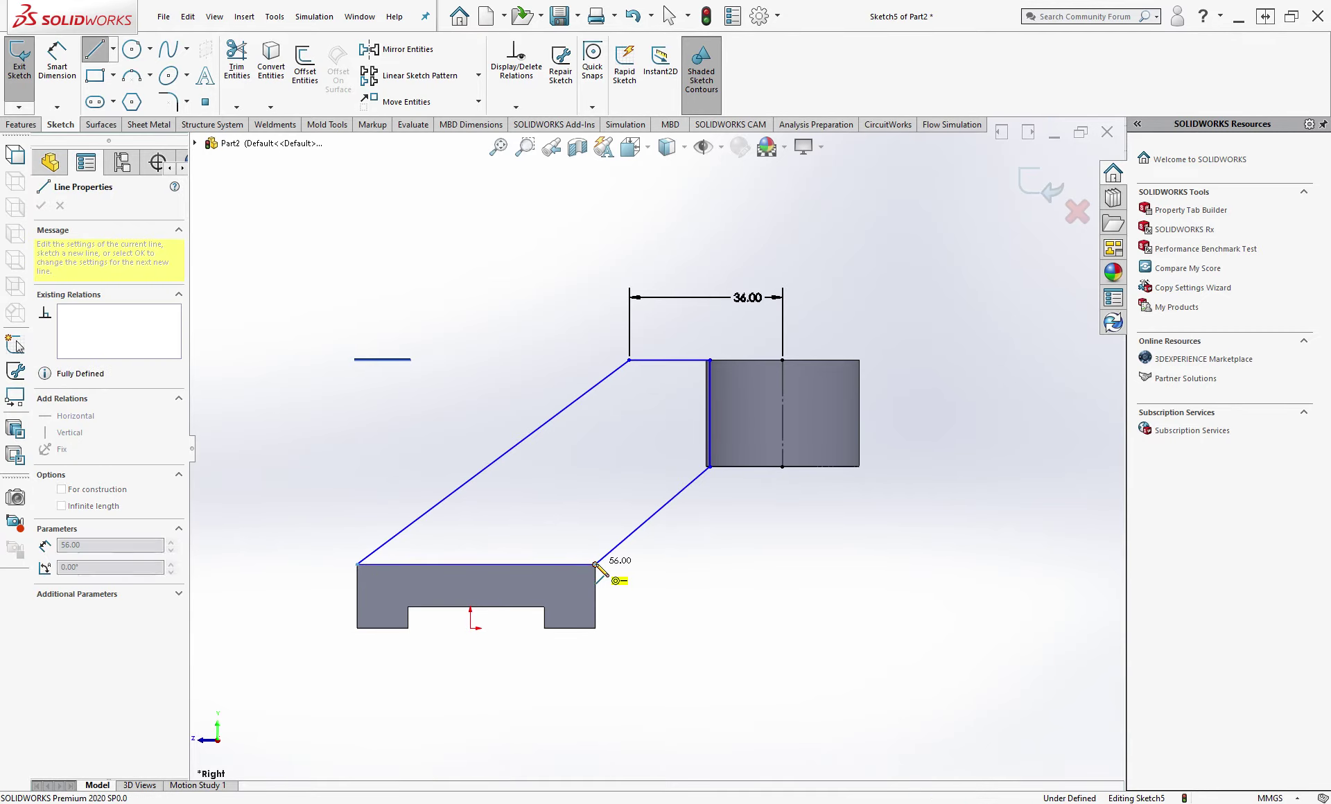
key("Escape")
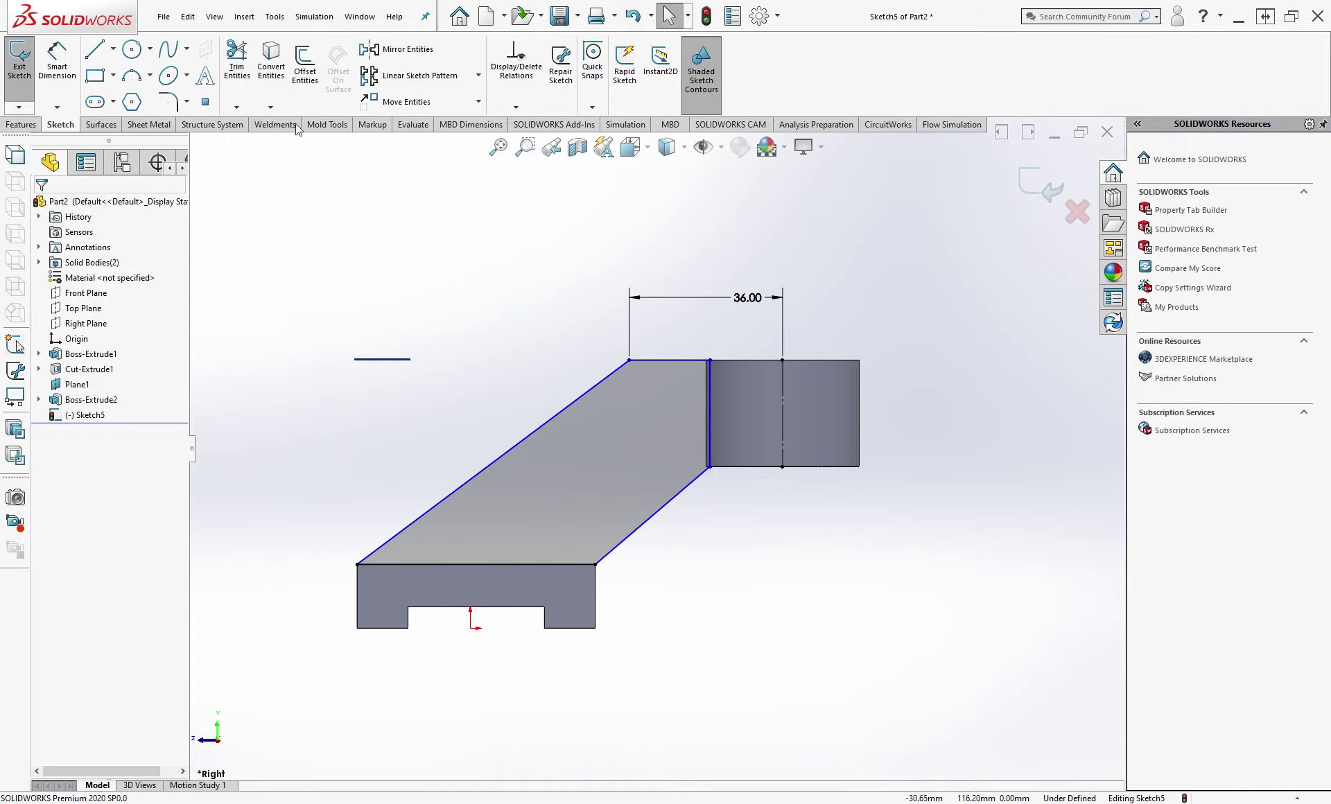
Step: Extrude the rib profile Mid Plane to 12 mm, merged with the block and tube boss
left_click(7, 125)
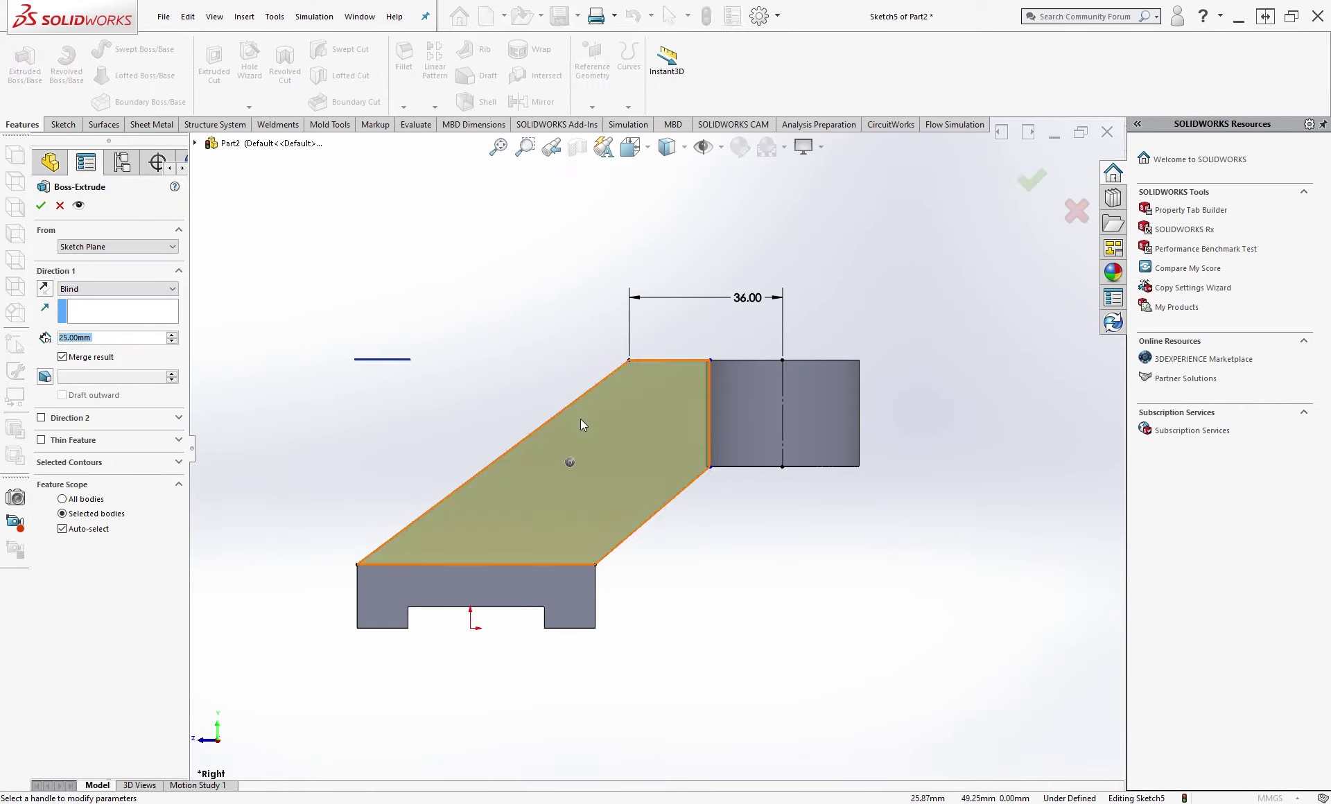
left_click(91, 338)
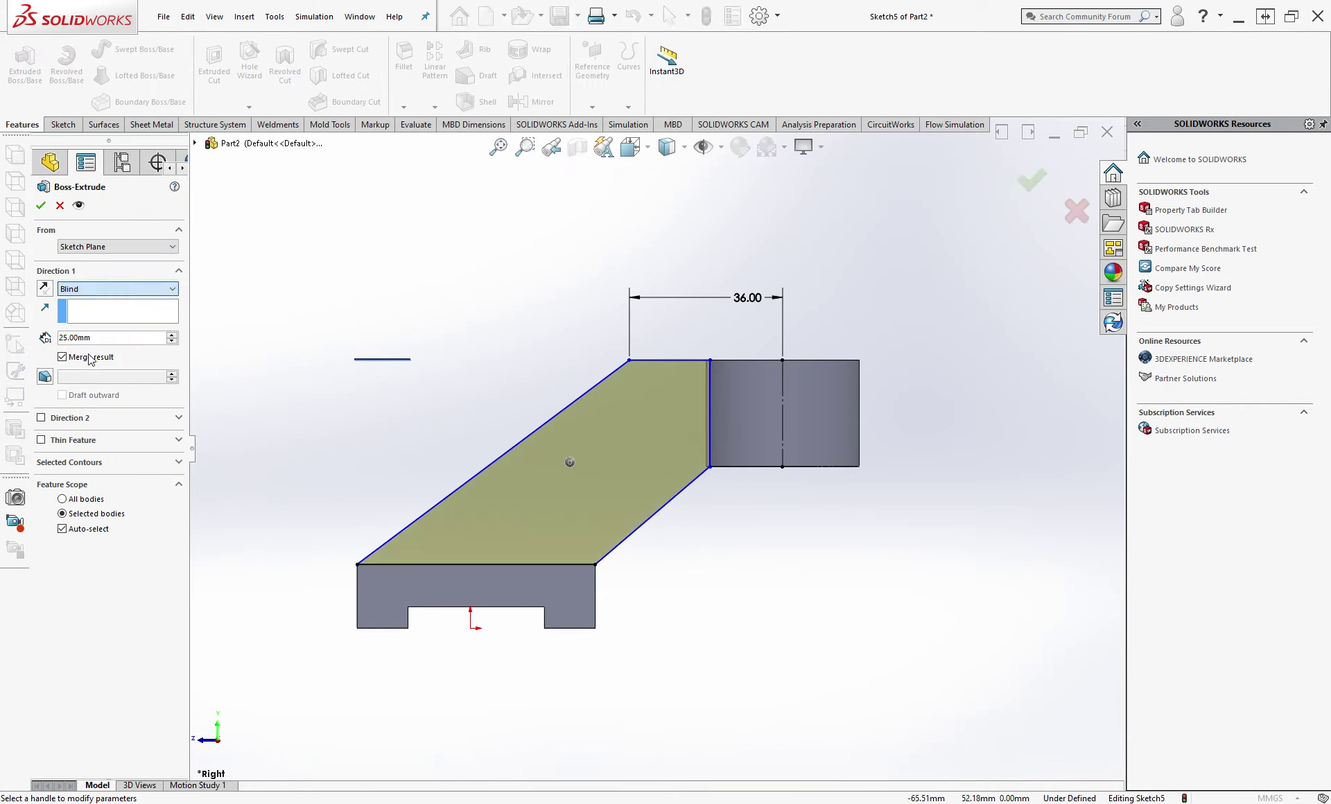
left_click(91, 359)
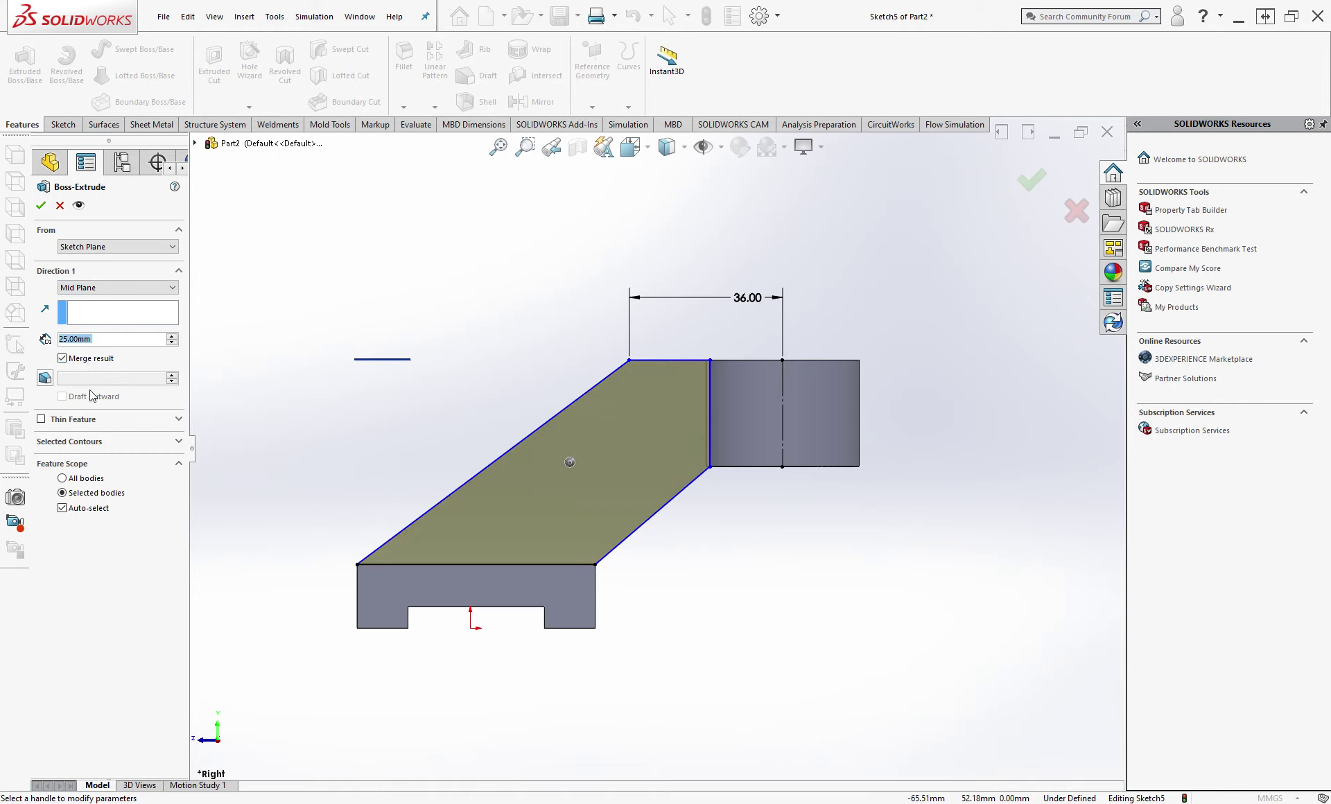
type("12")
left_click(40, 206)
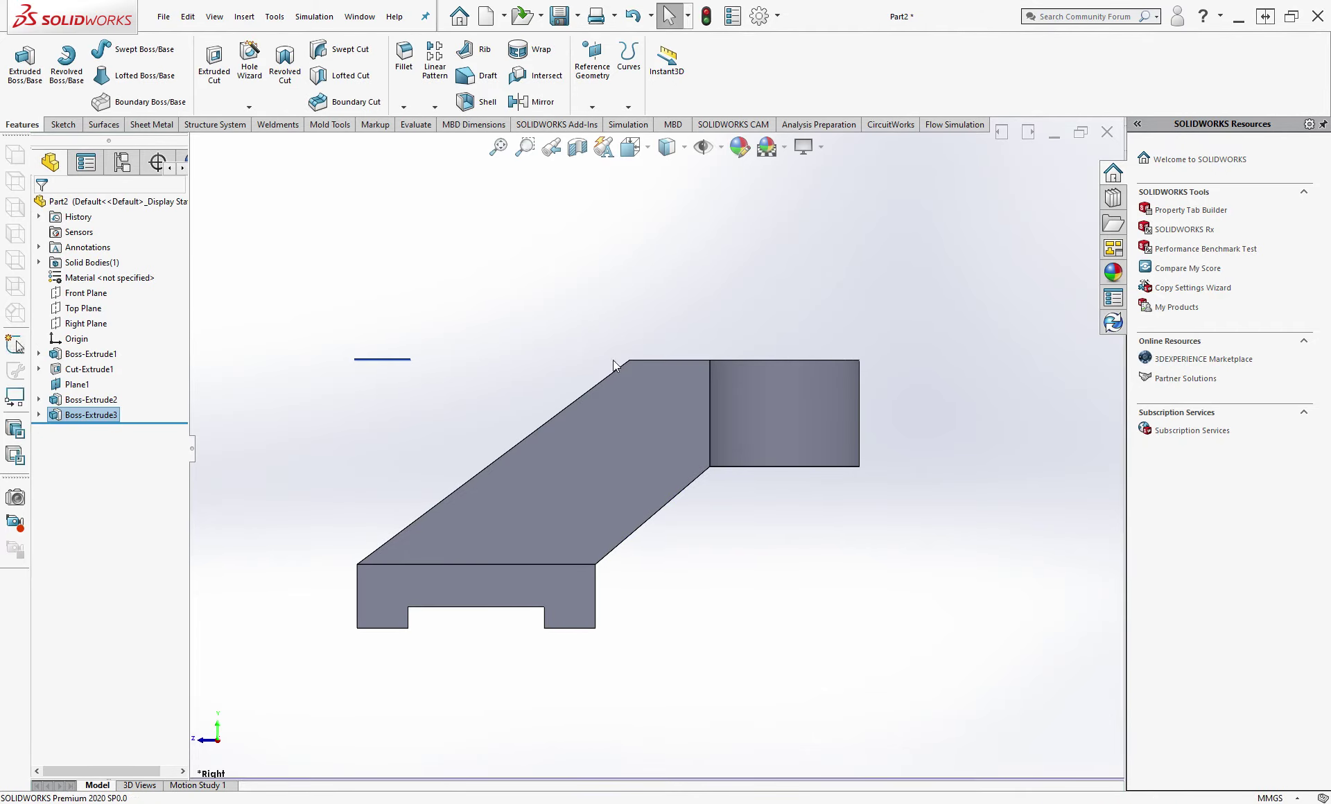
Step: Orbit and zoom around the part to inspect the new rib from several angles, including above
middle_click_drag(613, 365, 673, 437)
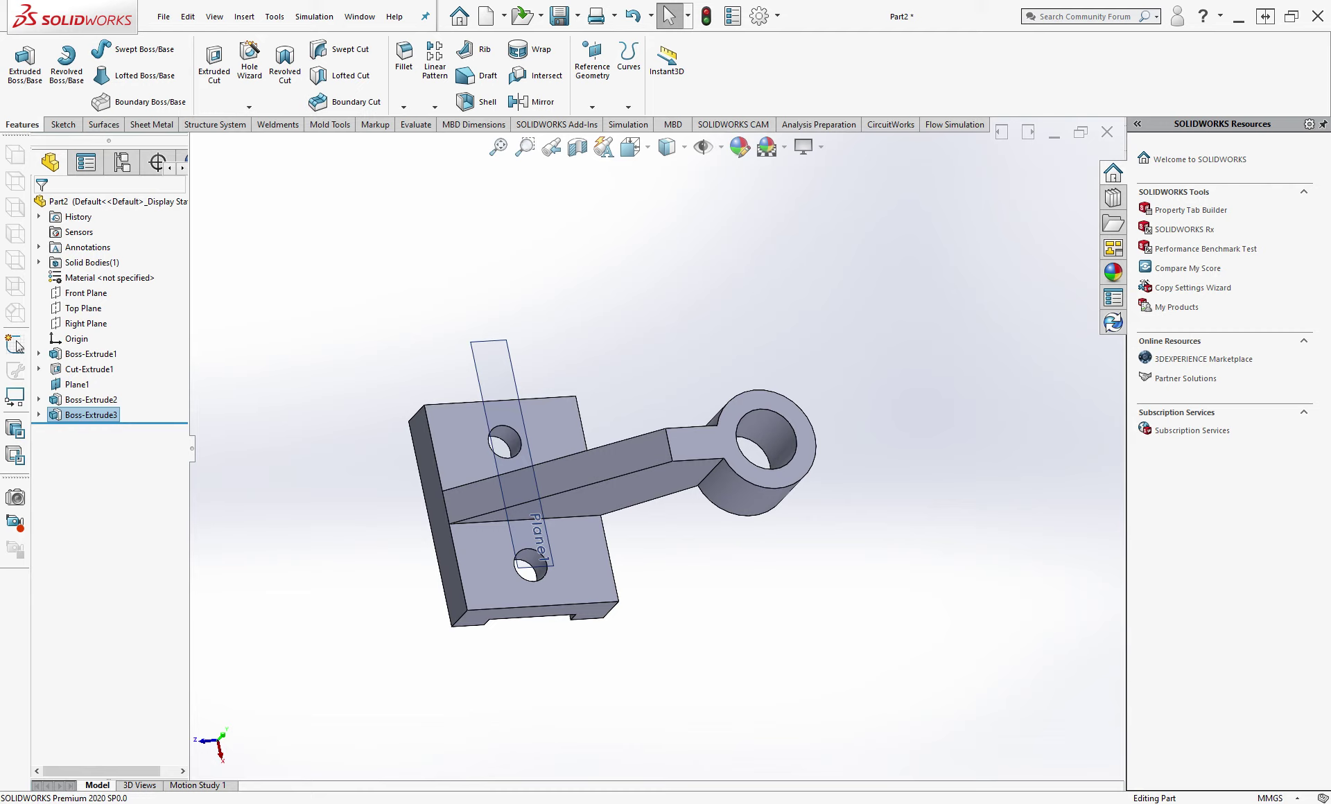
mouse_move(476, 394)
middle_mouse_down()
mouse_move(535, 503)
mouse_move(744, 322)
mouse_move(623, 416)
middle_mouse_up()
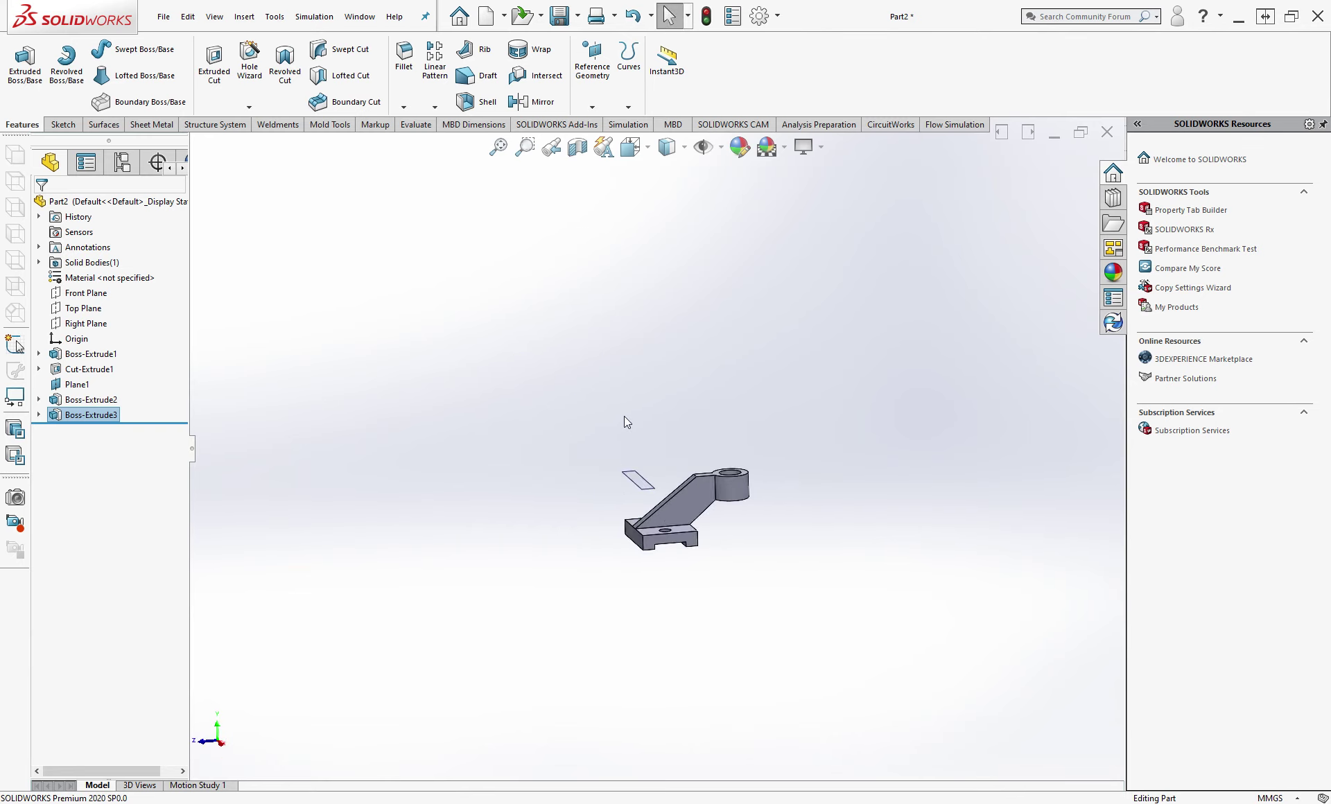
scroll(635, 509, "down", 5)
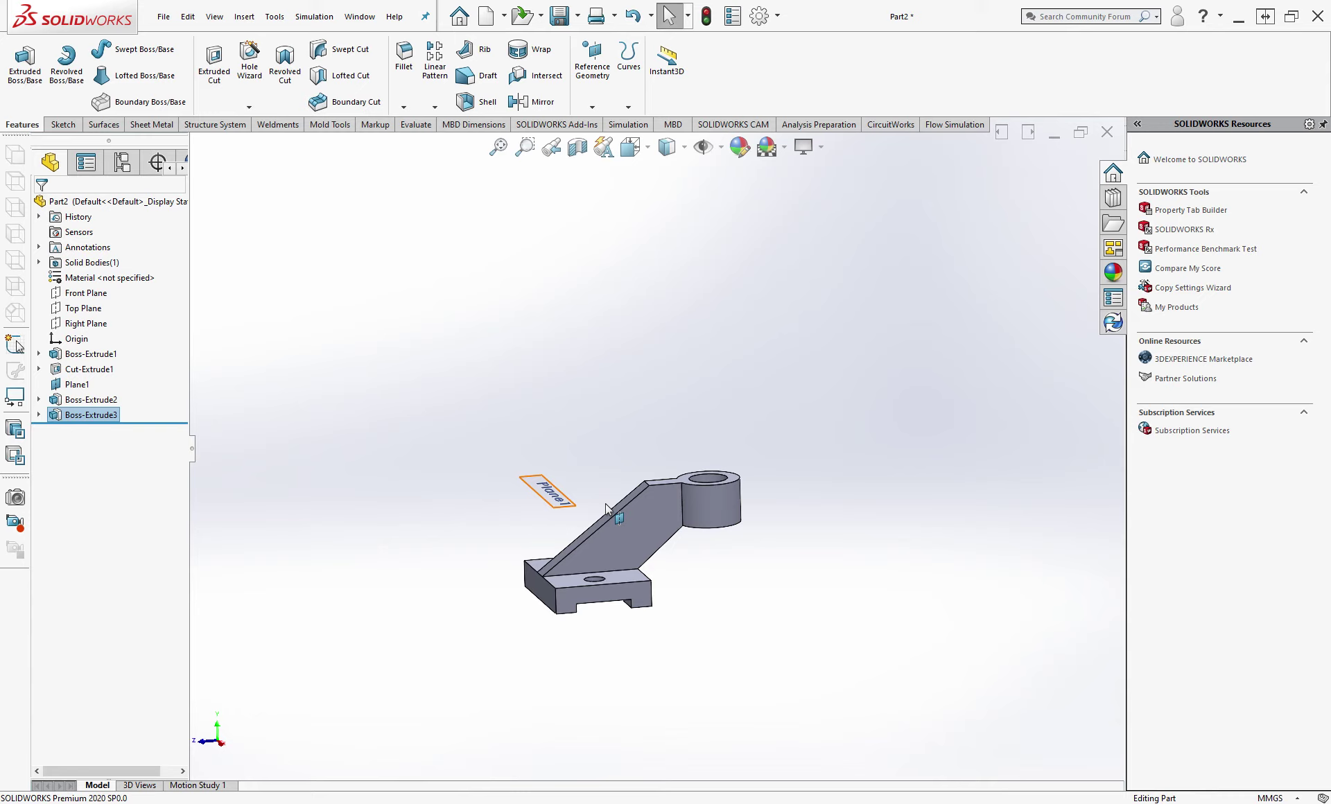
middle_click_drag(606, 510, 621, 572)
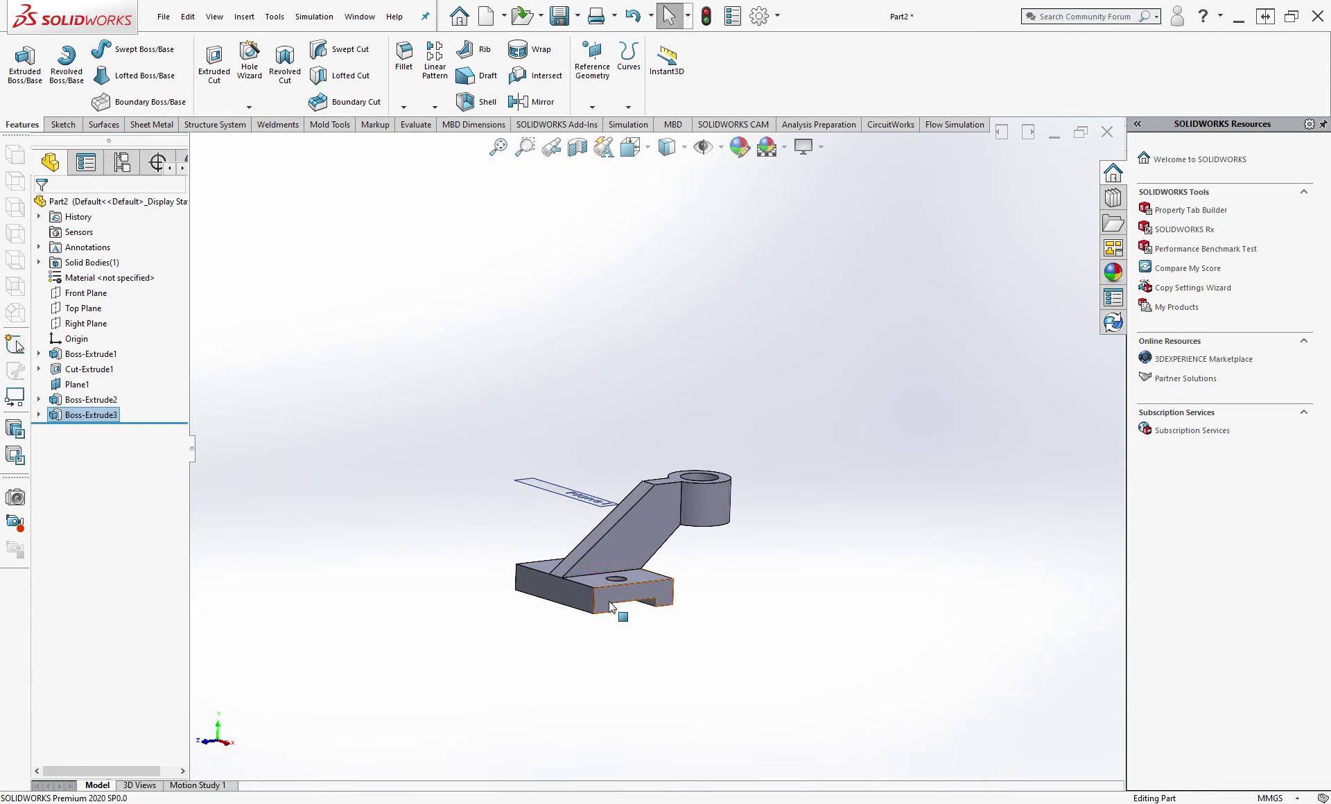
scroll(610, 617, "down", 3)
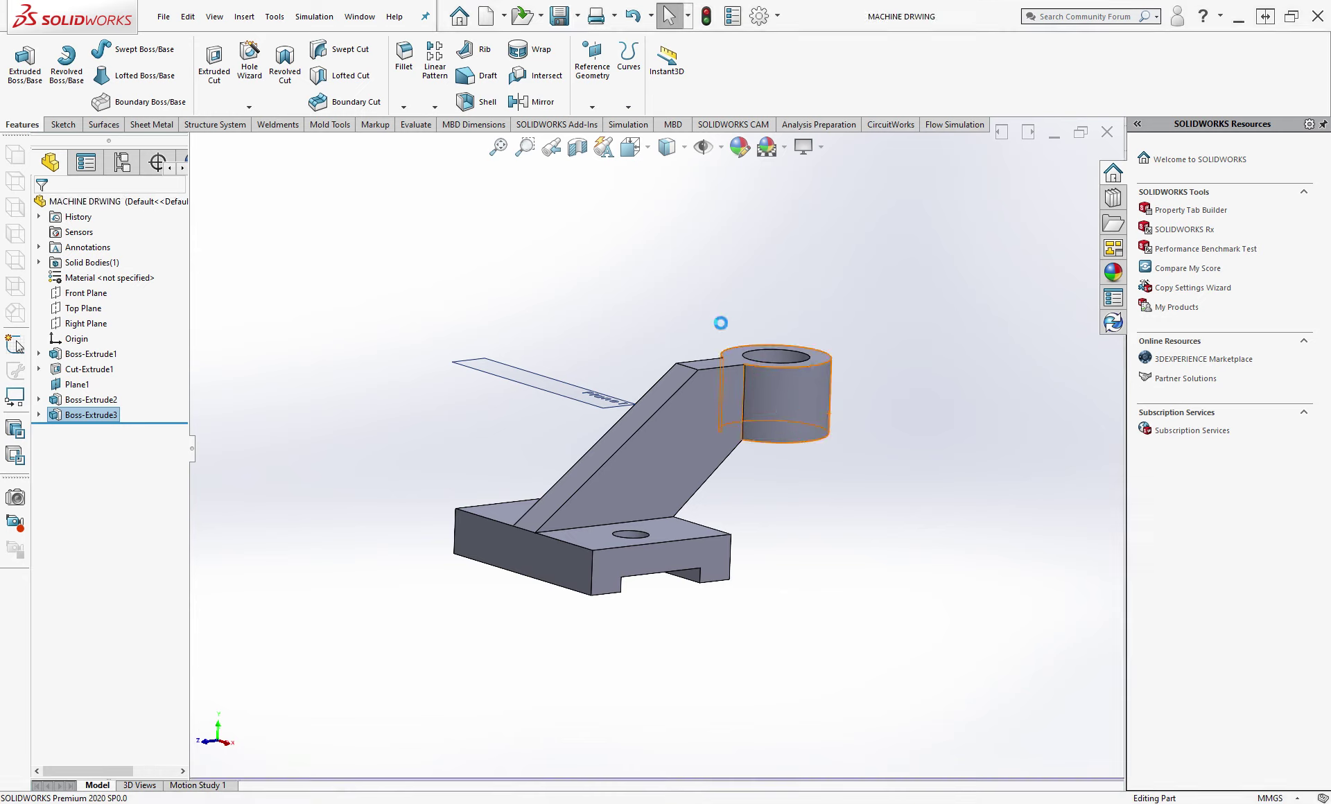
Step: Orbit and zoom the saved MACHINE DRWING part to view the bracket's top and other angles
mouse_move(722, 320)
middle_mouse_down()
mouse_move(520, 417)
mouse_move(440, 433)
mouse_move(601, 299)
mouse_move(597, 547)
middle_mouse_up()
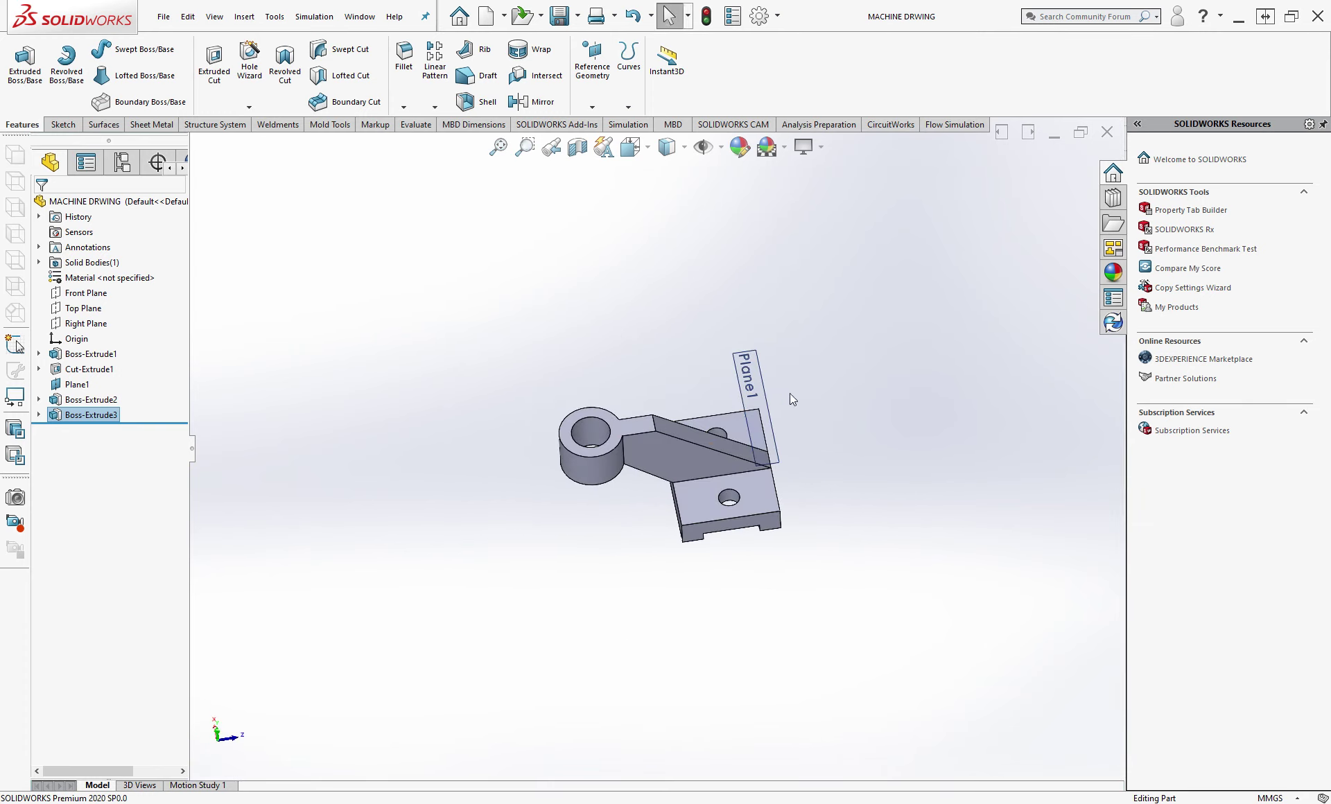
mouse_move(788, 393)
middle_mouse_down()
mouse_move(834, 252)
mouse_move(988, 367)
middle_mouse_up()
scroll(603, 464, "up", 5)
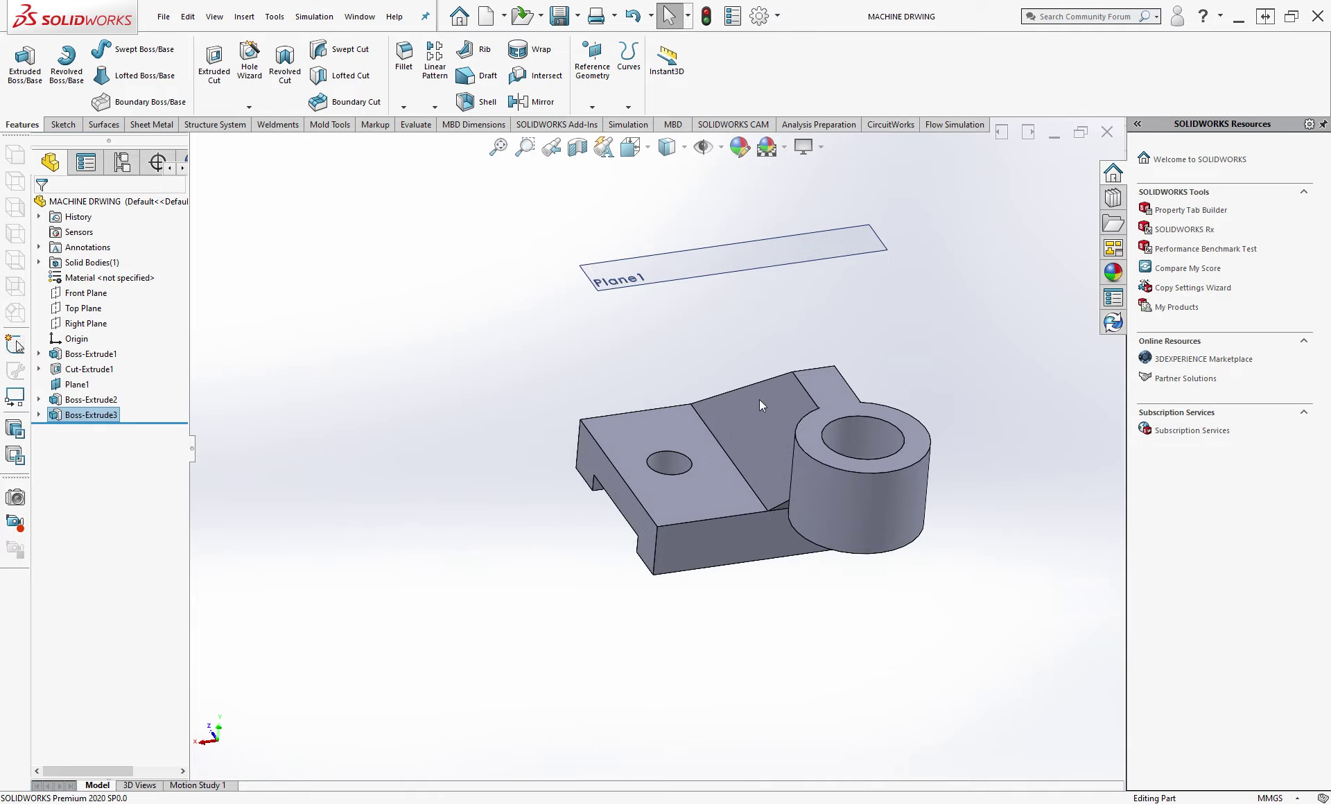
mouse_move(758, 399)
middle_mouse_down()
mouse_move(816, 327)
mouse_move(860, 494)
mouse_move(829, 531)
mouse_move(953, 264)
mouse_move(1066, 385)
mouse_move(1082, 264)
middle_mouse_up()
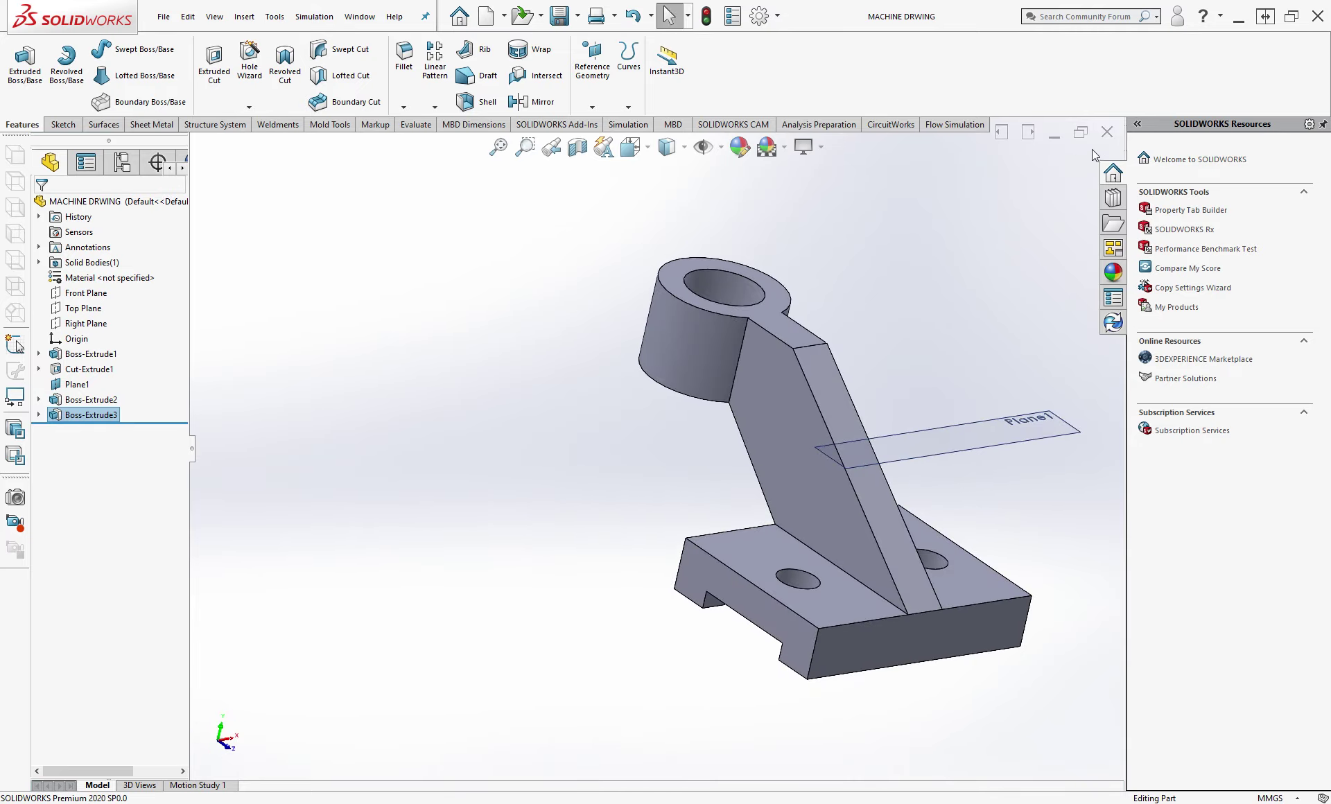